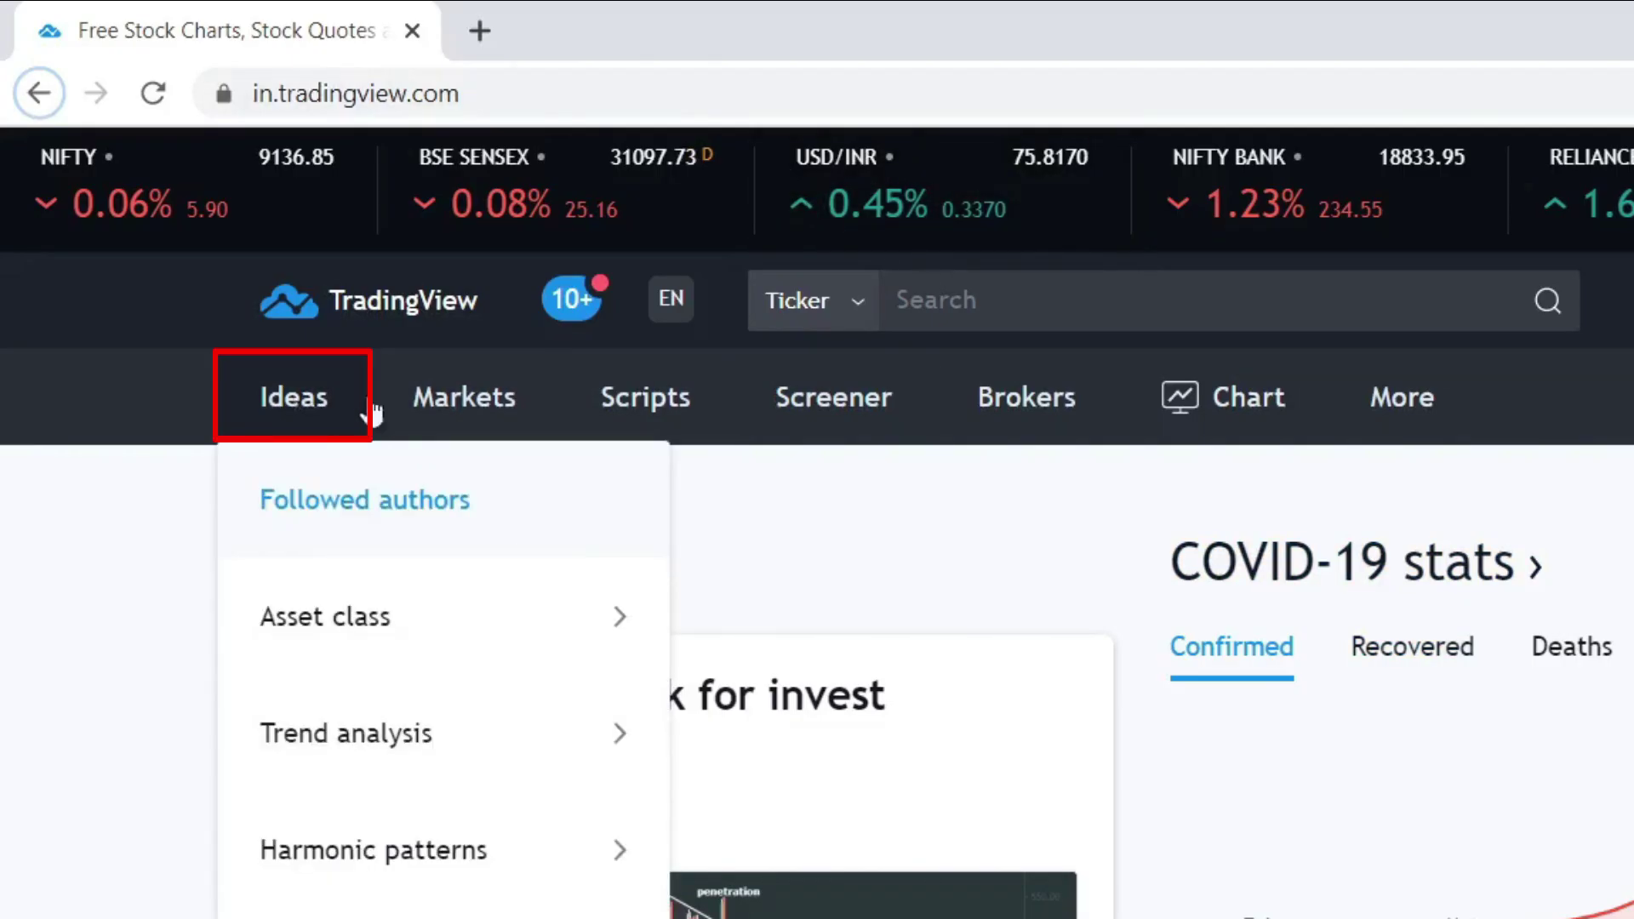
Step: Open the full interactive chart page showing the SBIN 1-minute chart
mouse_move(666, 407)
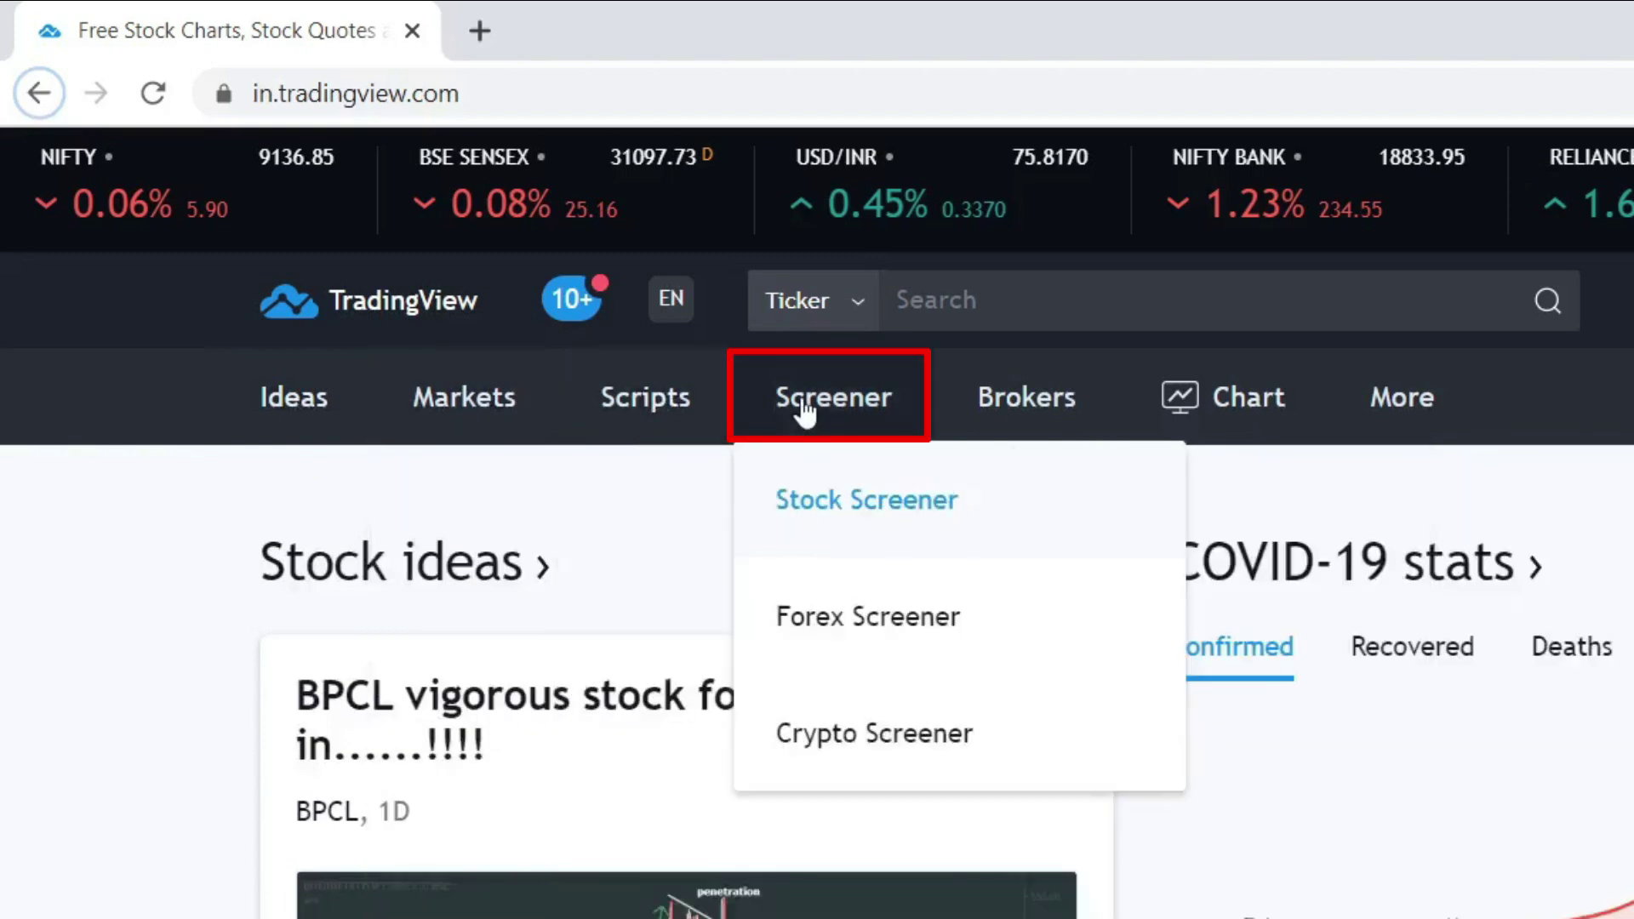
mouse_move(1379, 409)
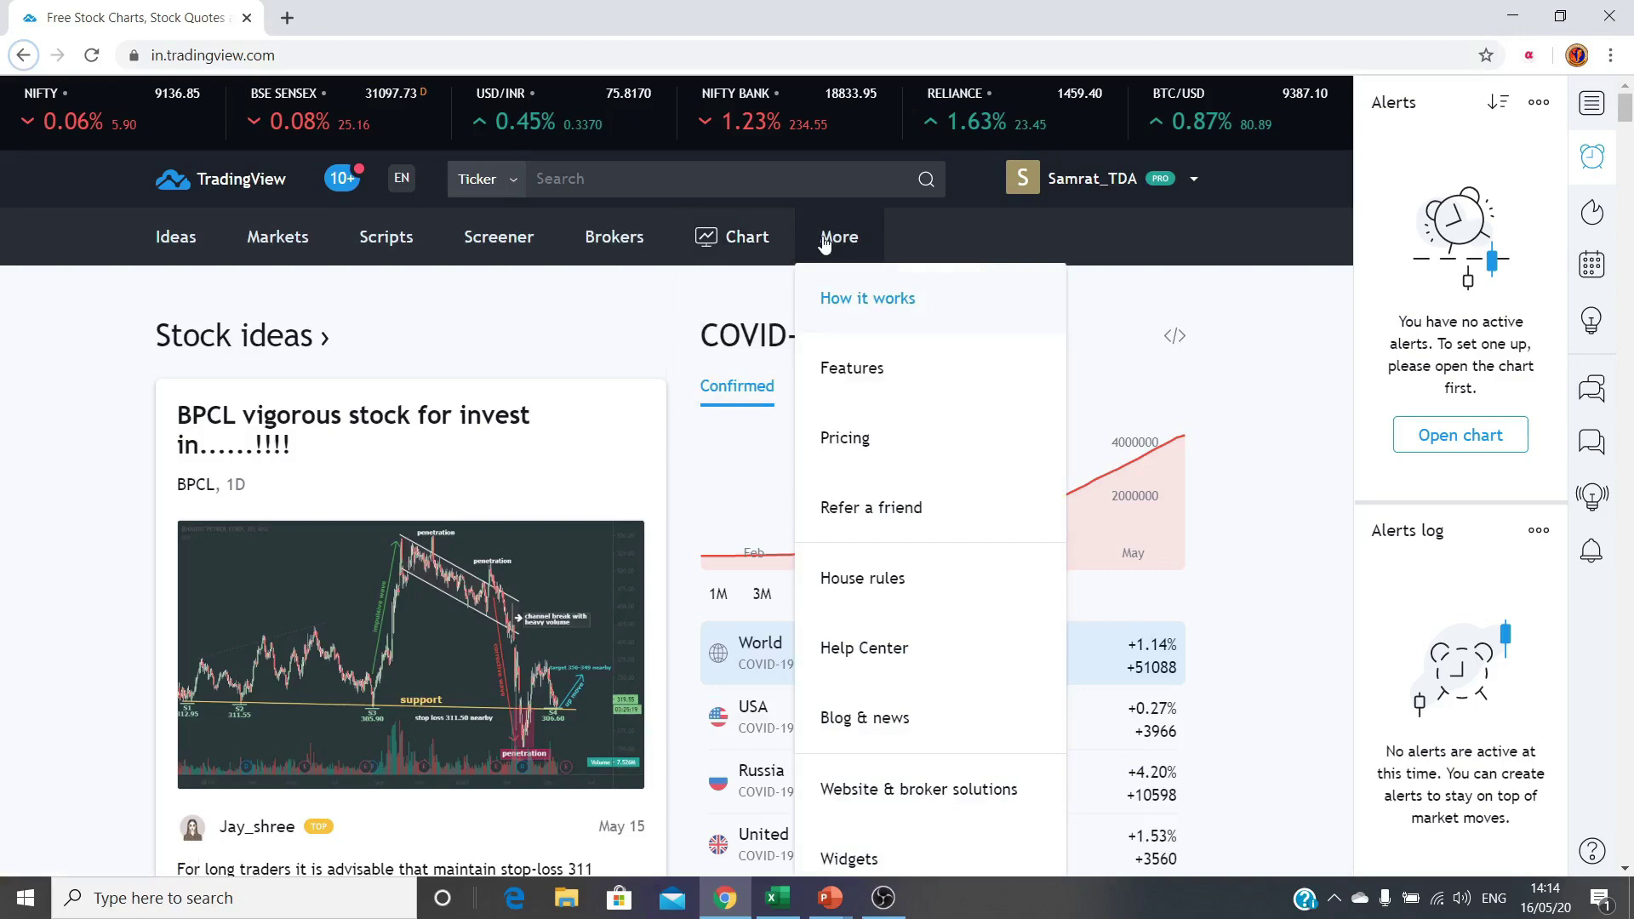
click(732, 239)
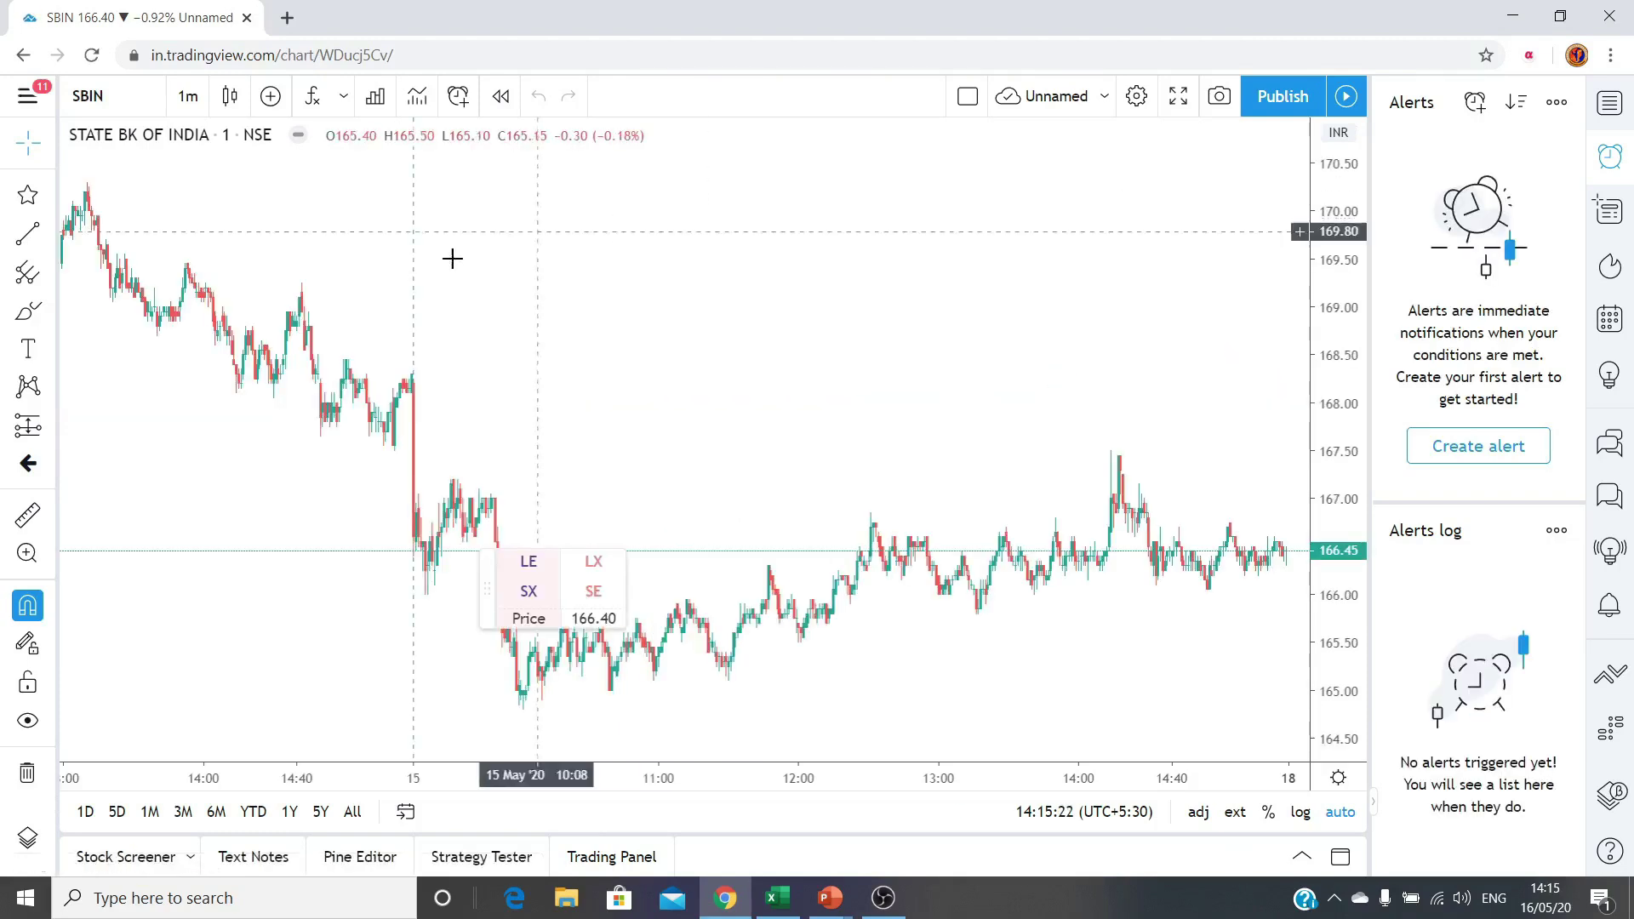
Step: Load the NIFTY chart and set it to 15-minute bars
click(189, 96)
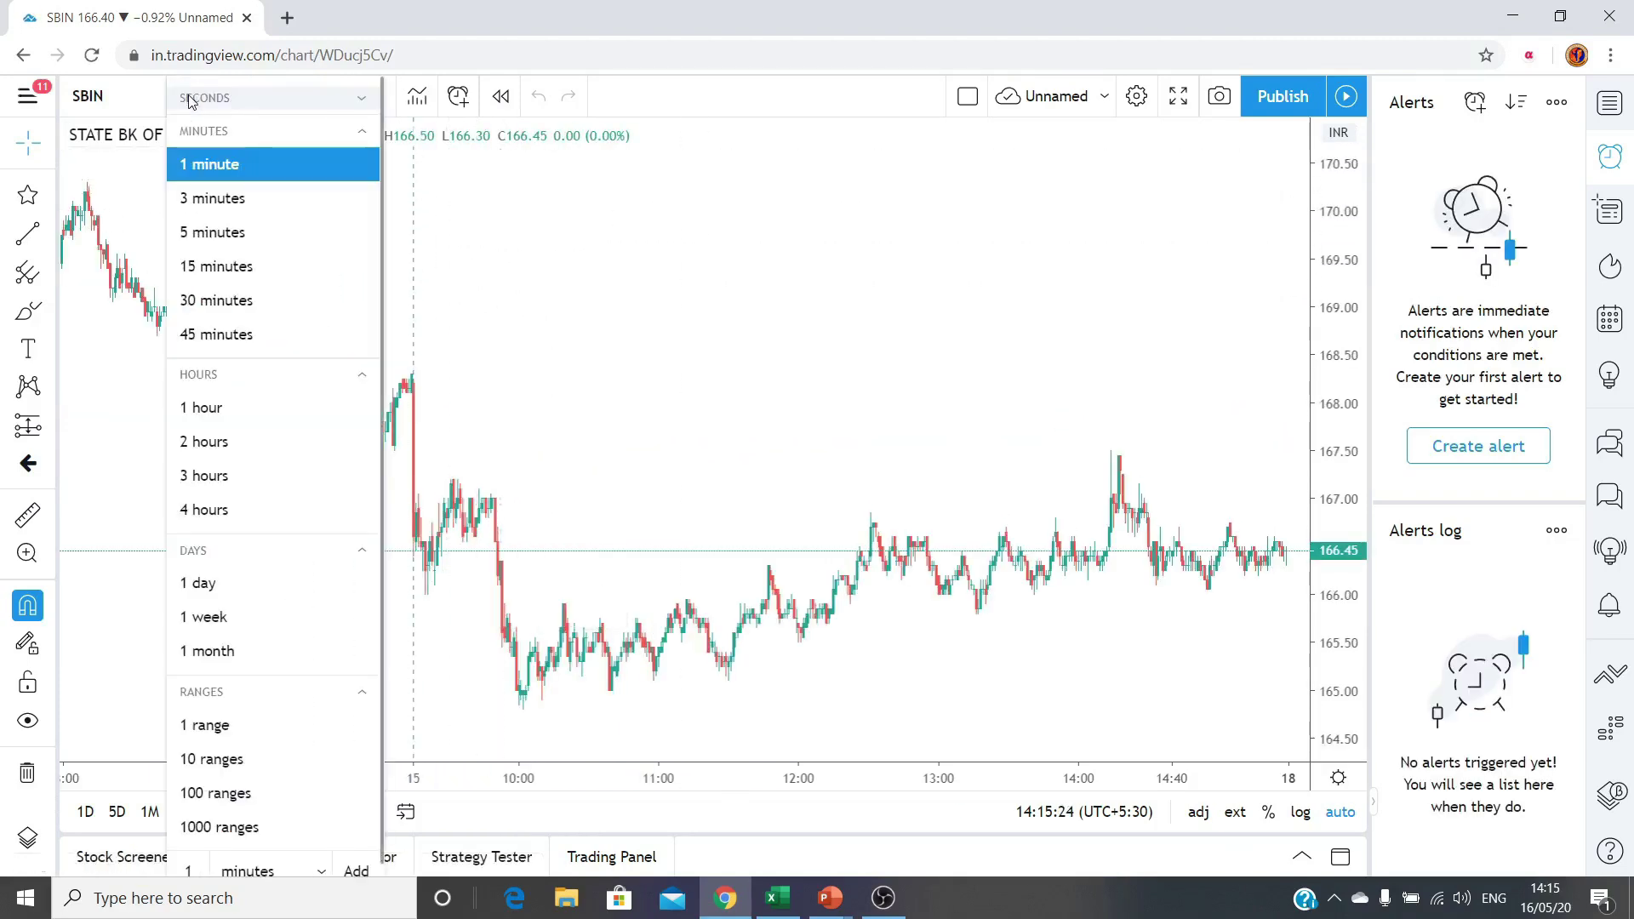
key(Escape)
text(NIFTY)
key(Return)
click(198, 99)
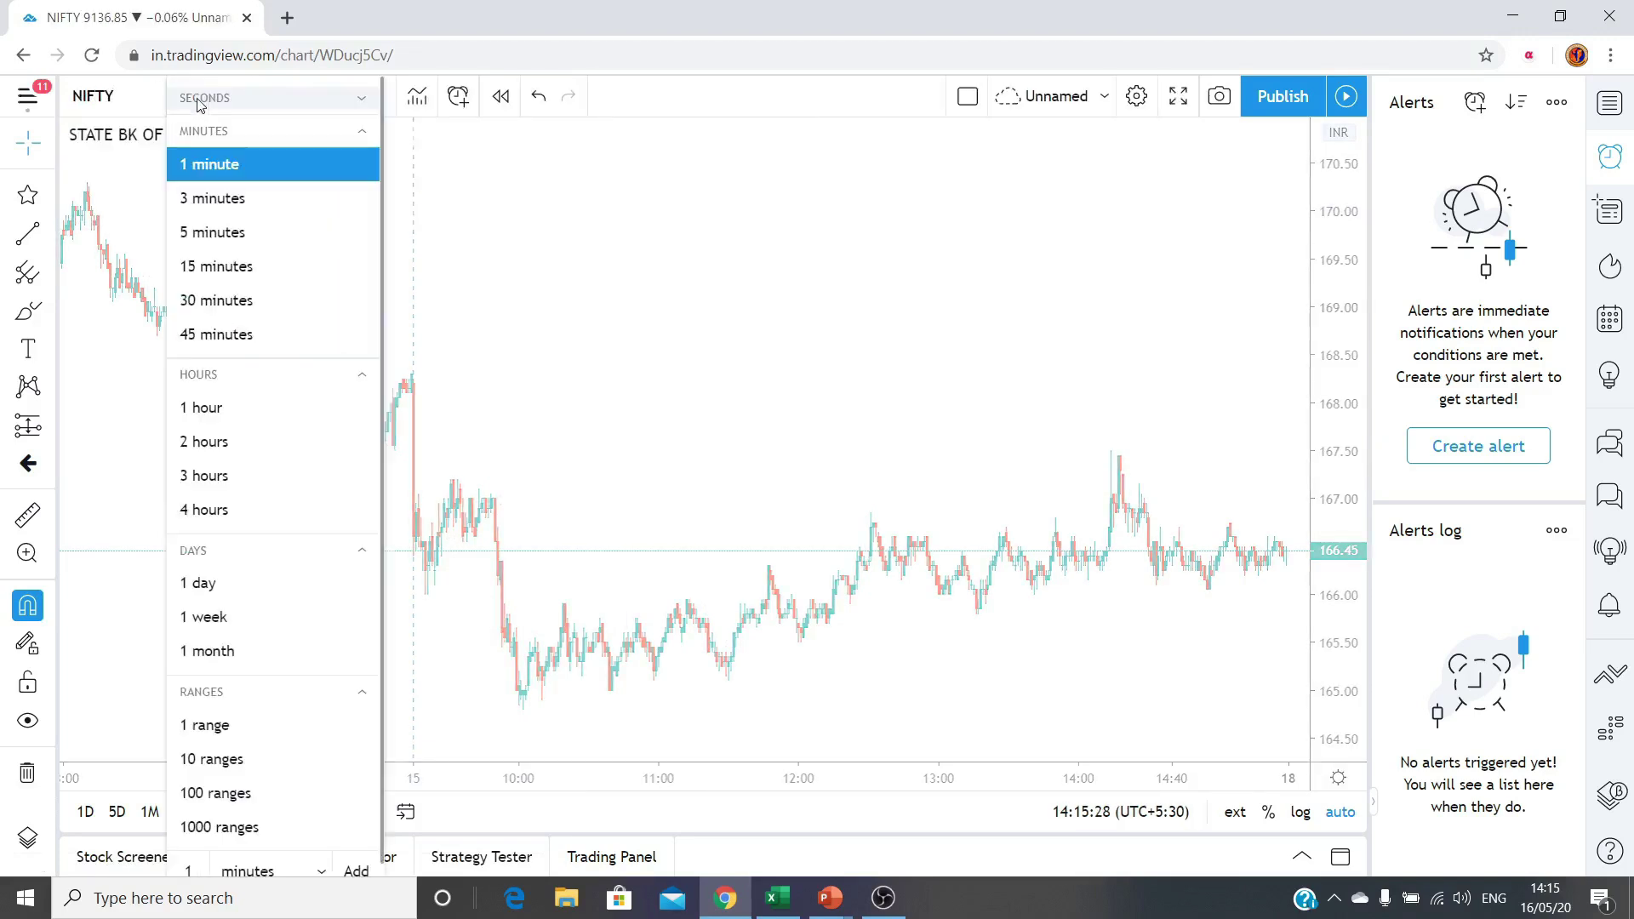
click(208, 269)
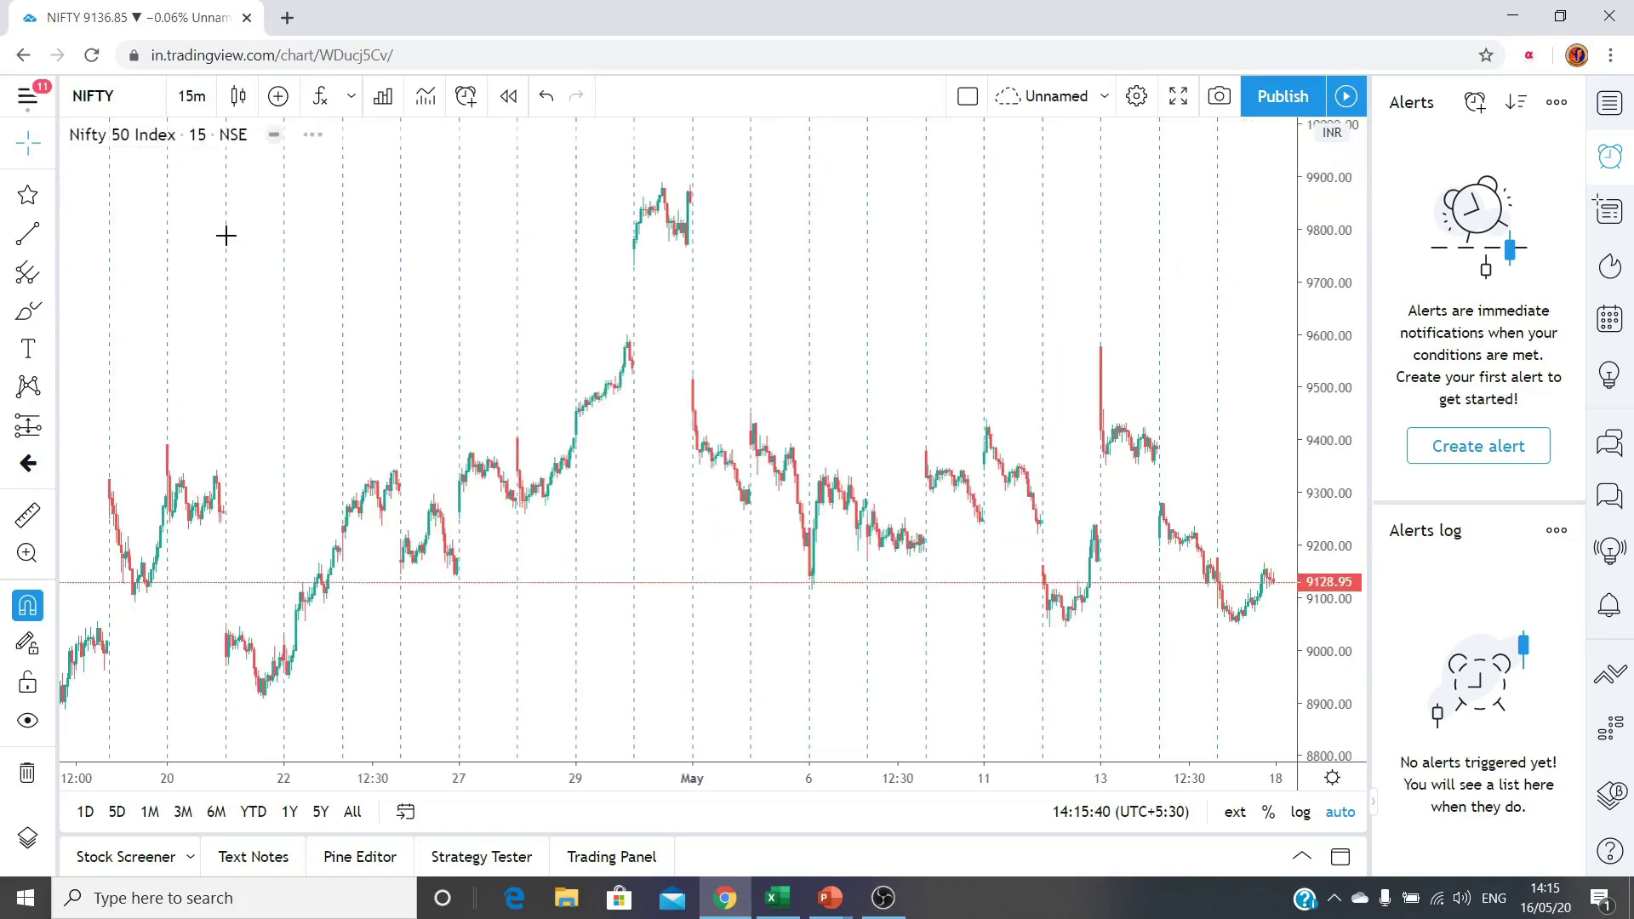
Step: Search BANKNIFTY and switch the chart to the NIFTY BANK index
text(NIFTY)
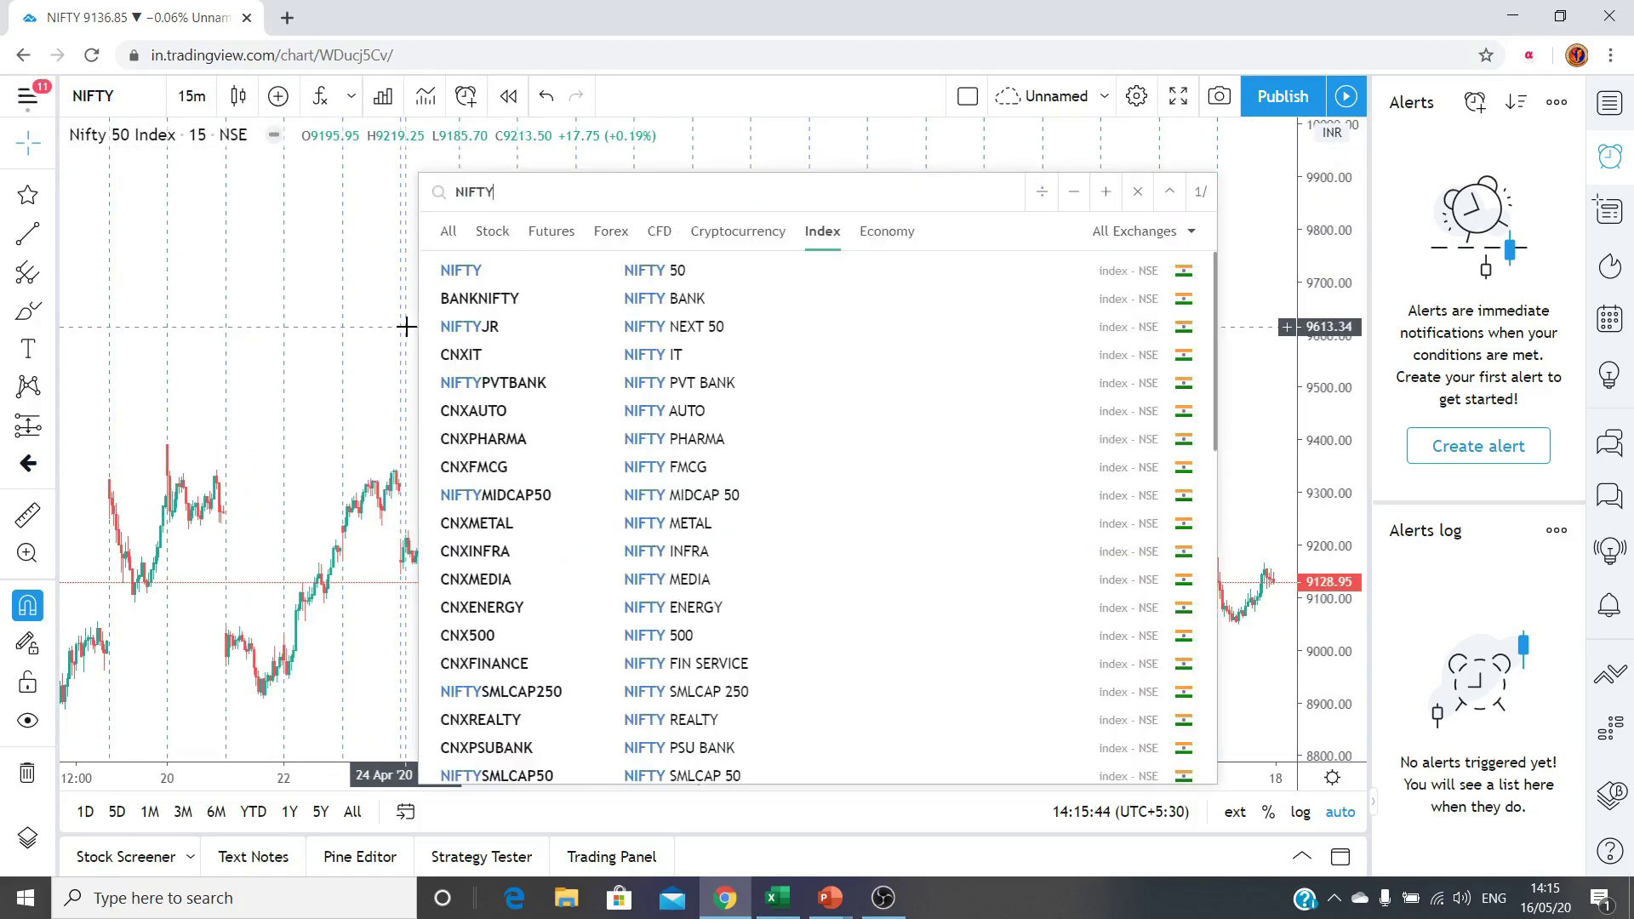
key(Return)
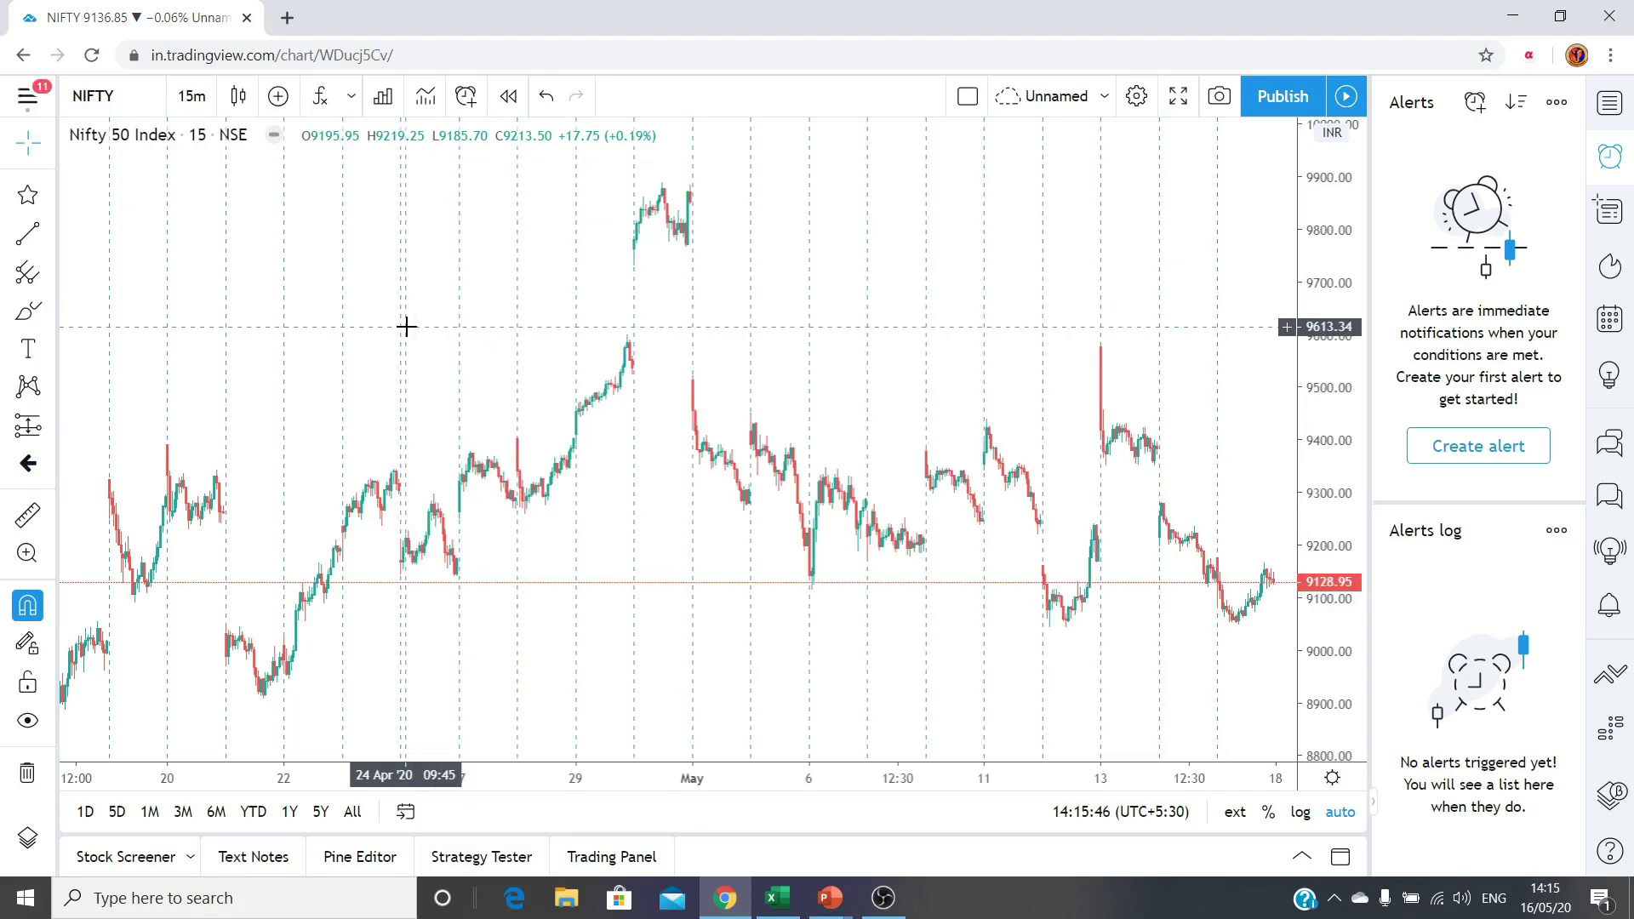
text(BANKNIFTY)
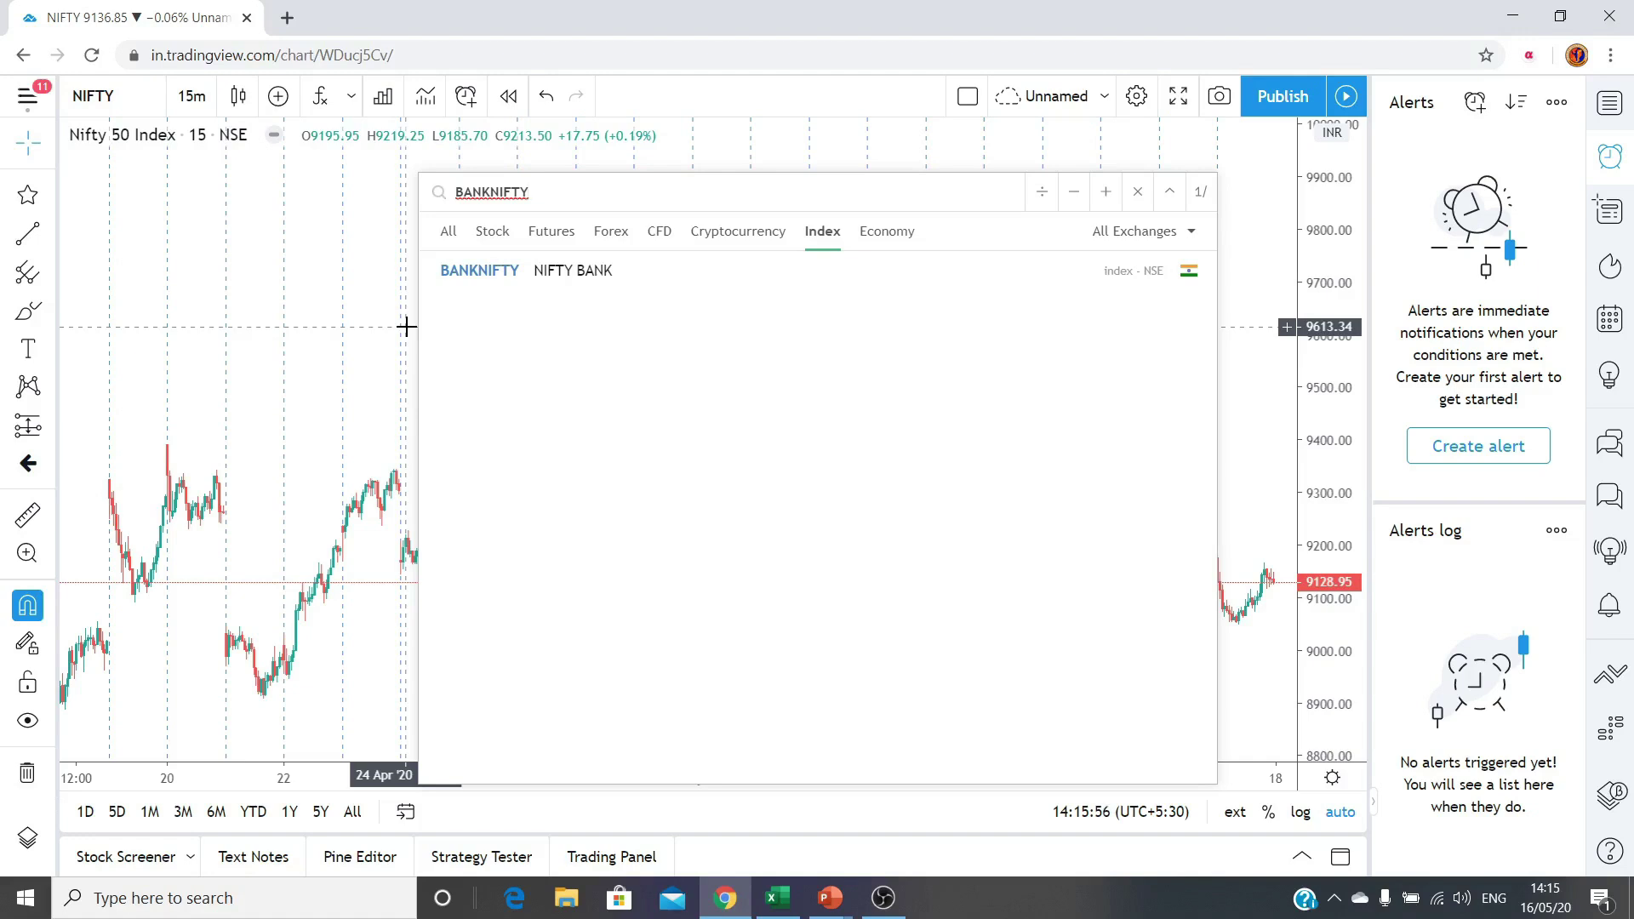
click(490, 272)
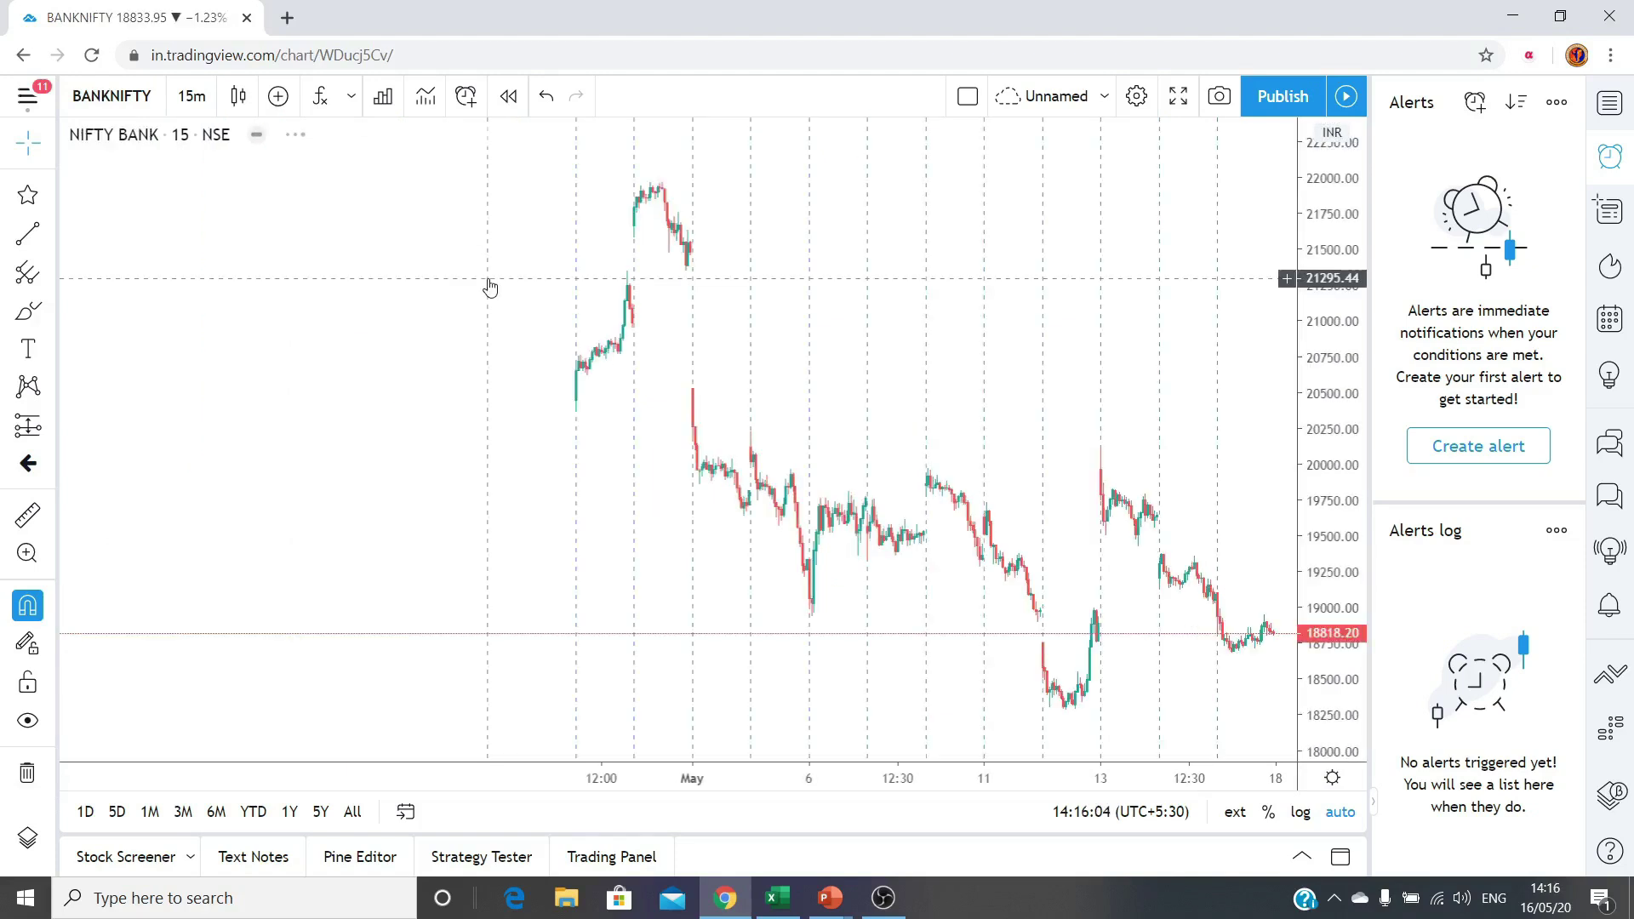
Step: Apply a 30-minute interval to BANKNIFTY and zoom in three steps on recent bars
click(195, 100)
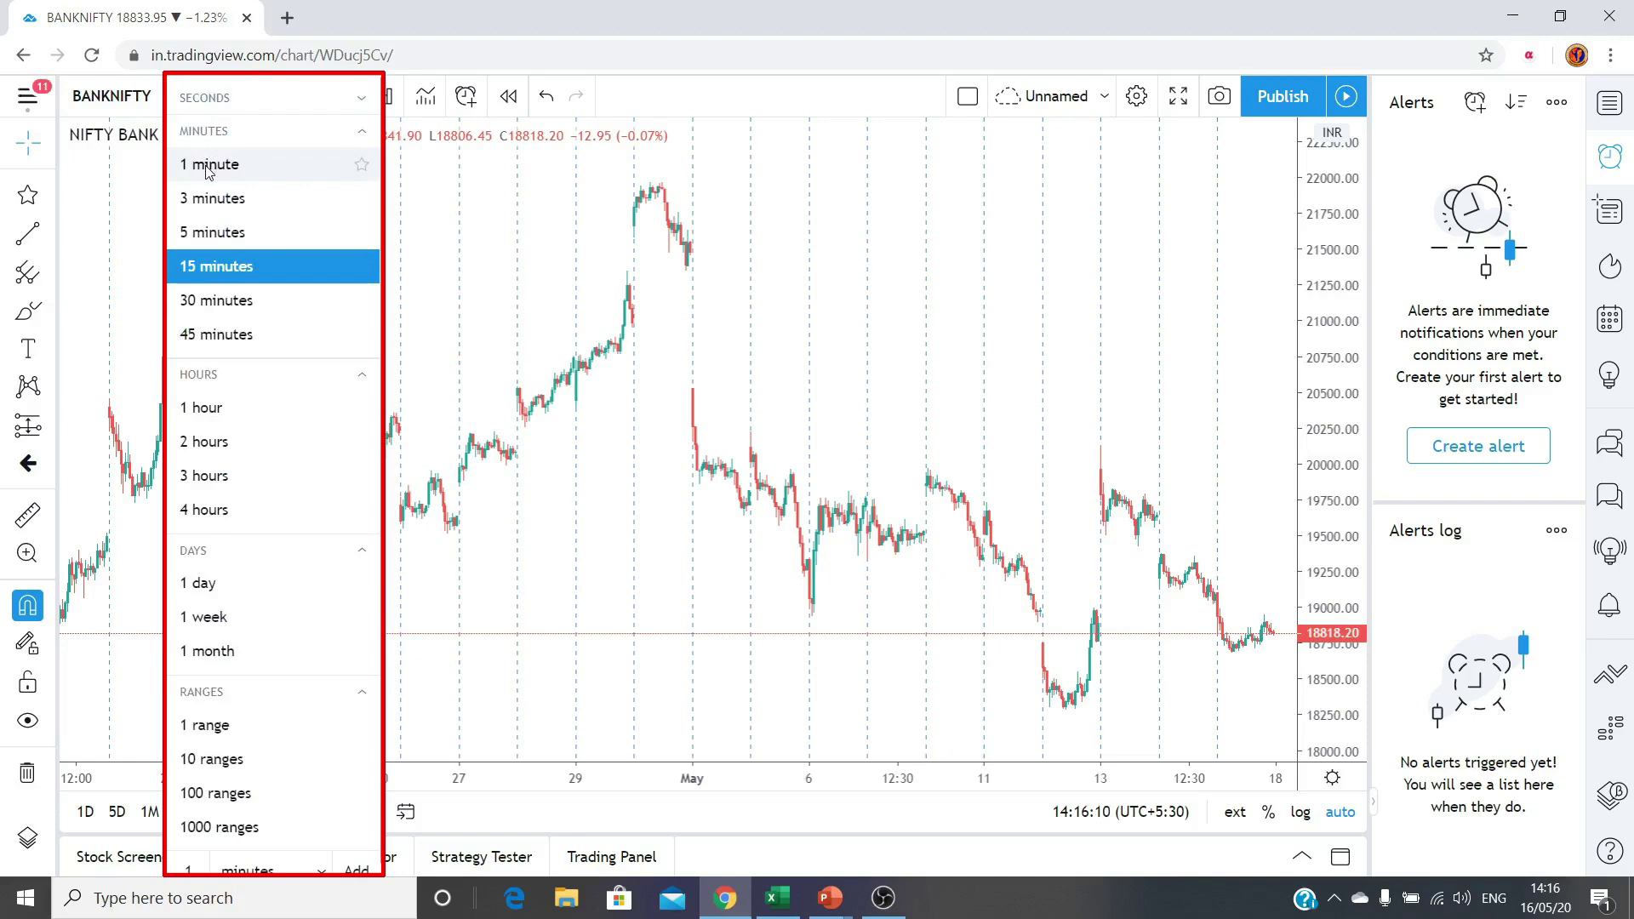
click(511, 267)
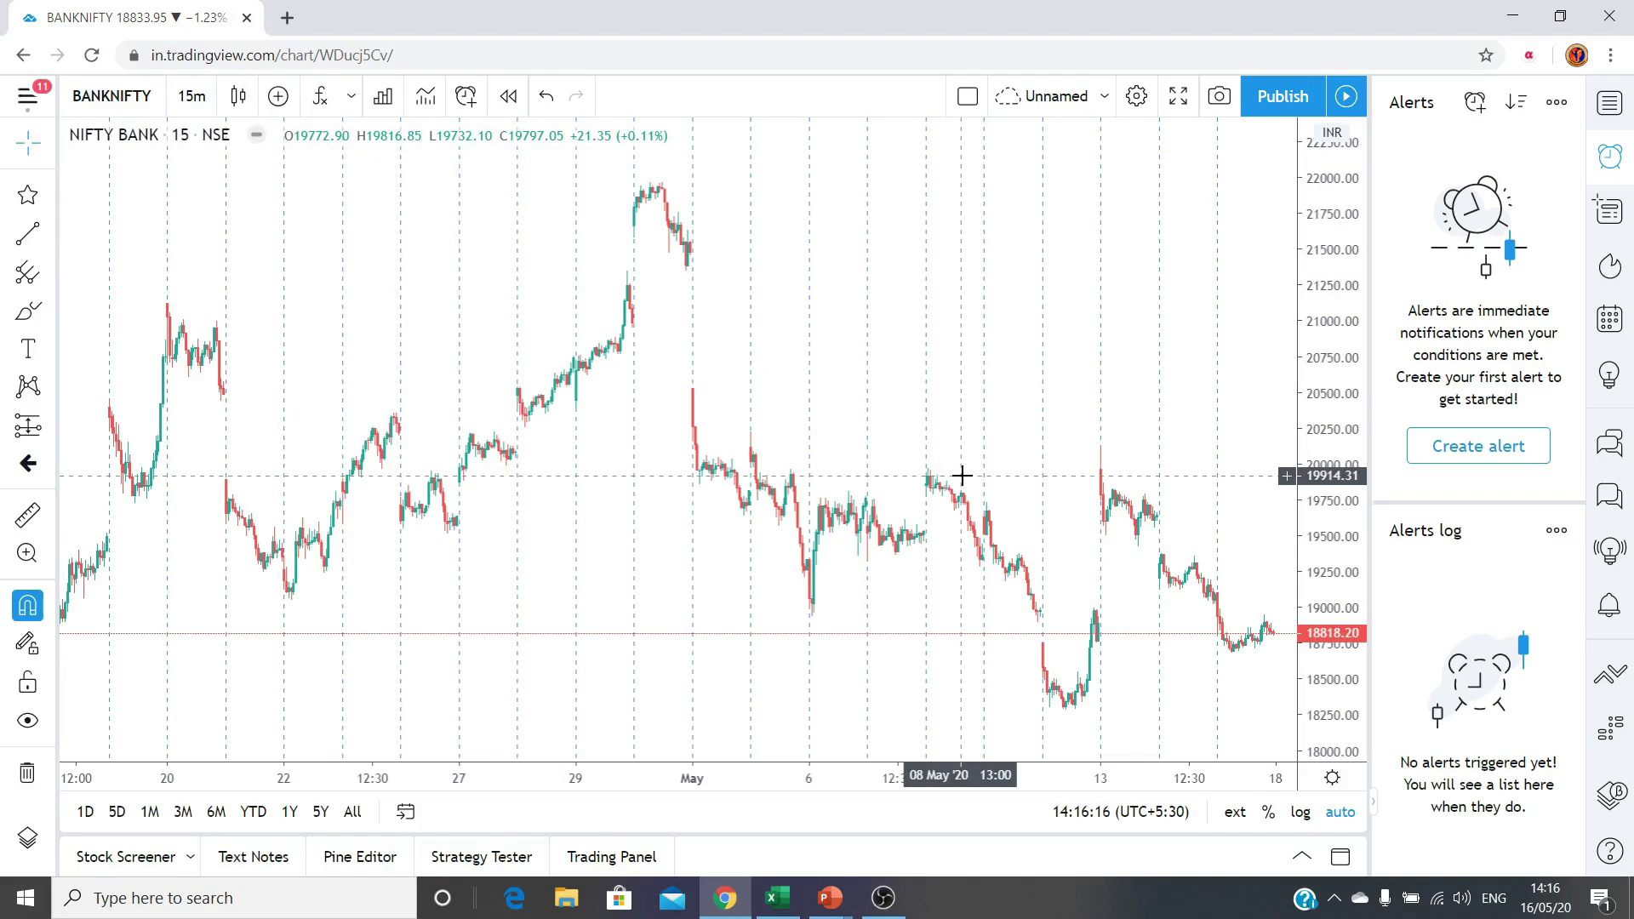
text(30)
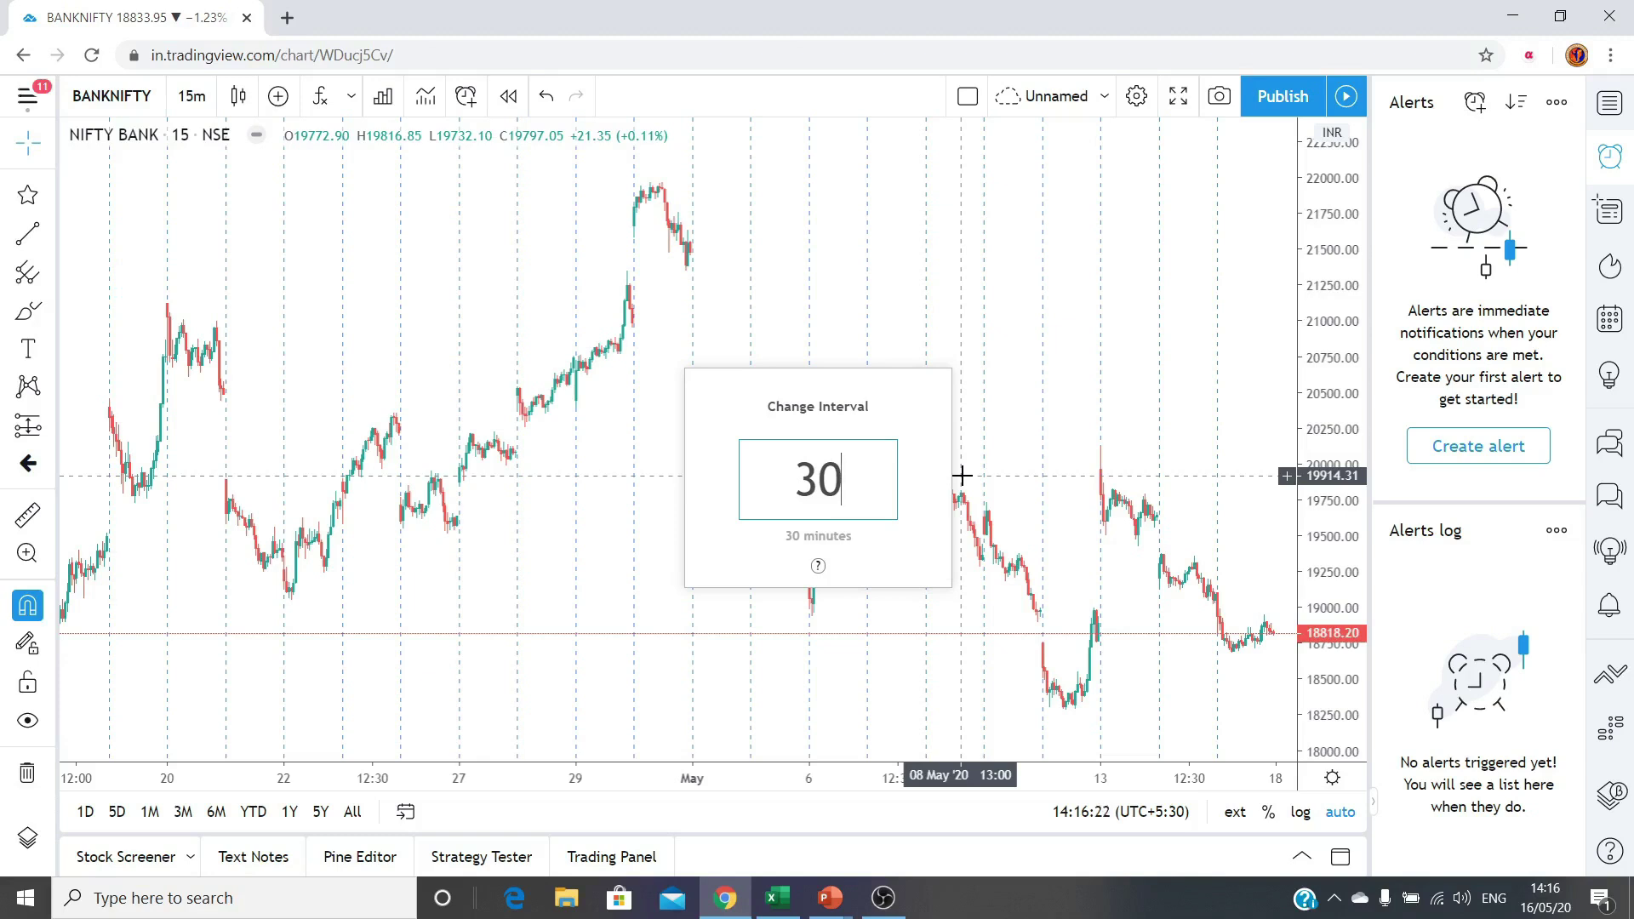
key(Return)
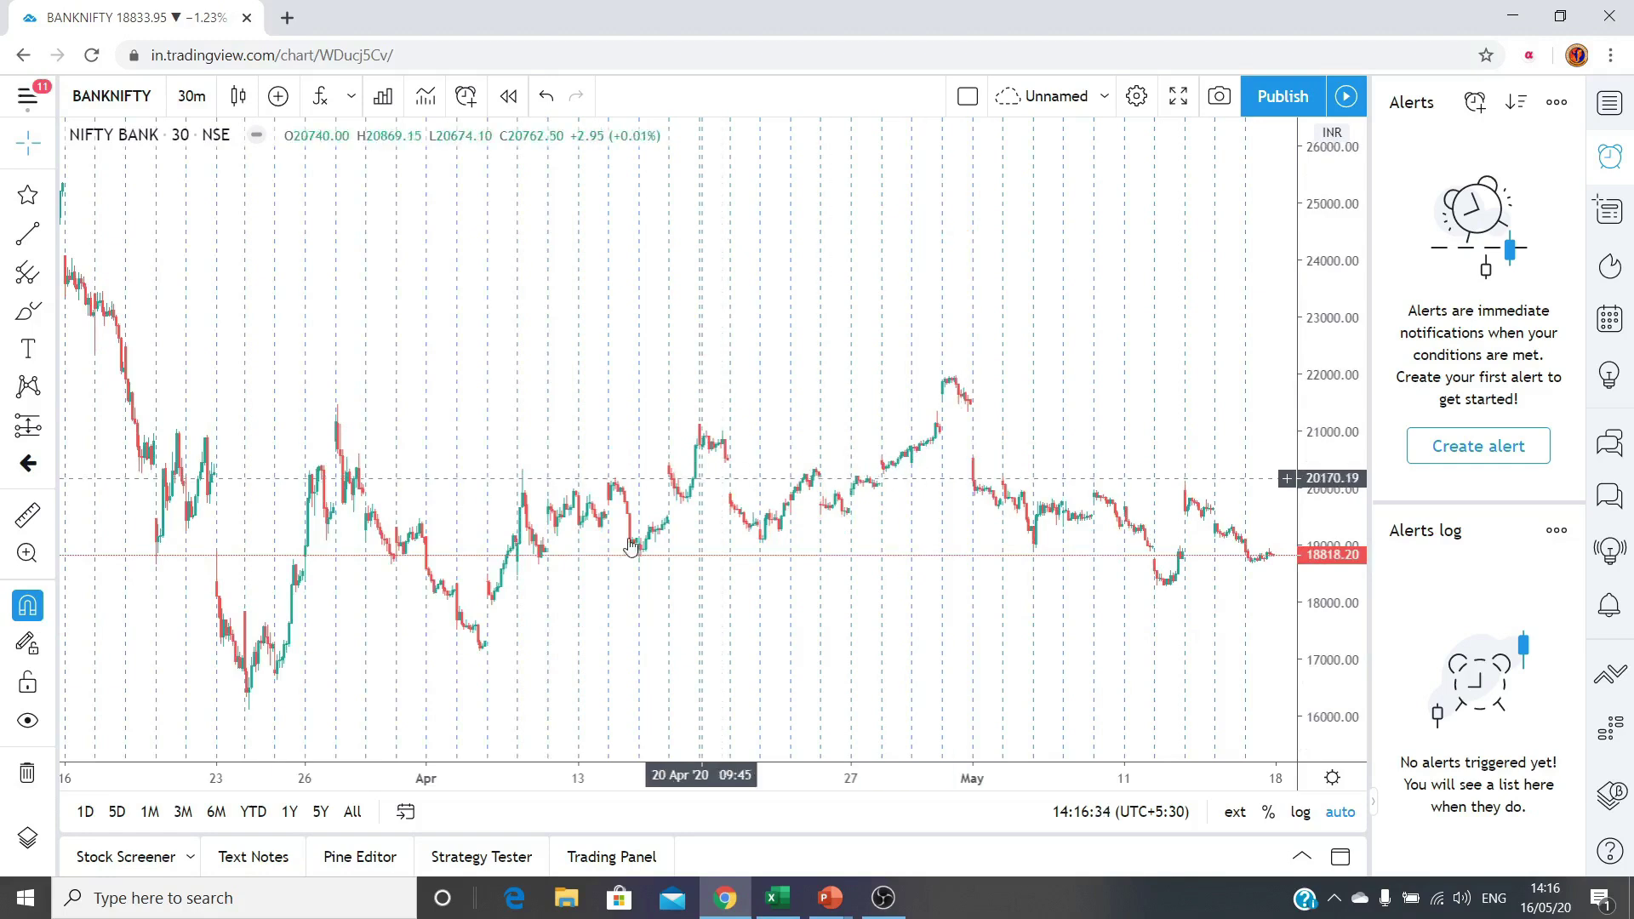
click(660, 712)
click(659, 713)
click(660, 712)
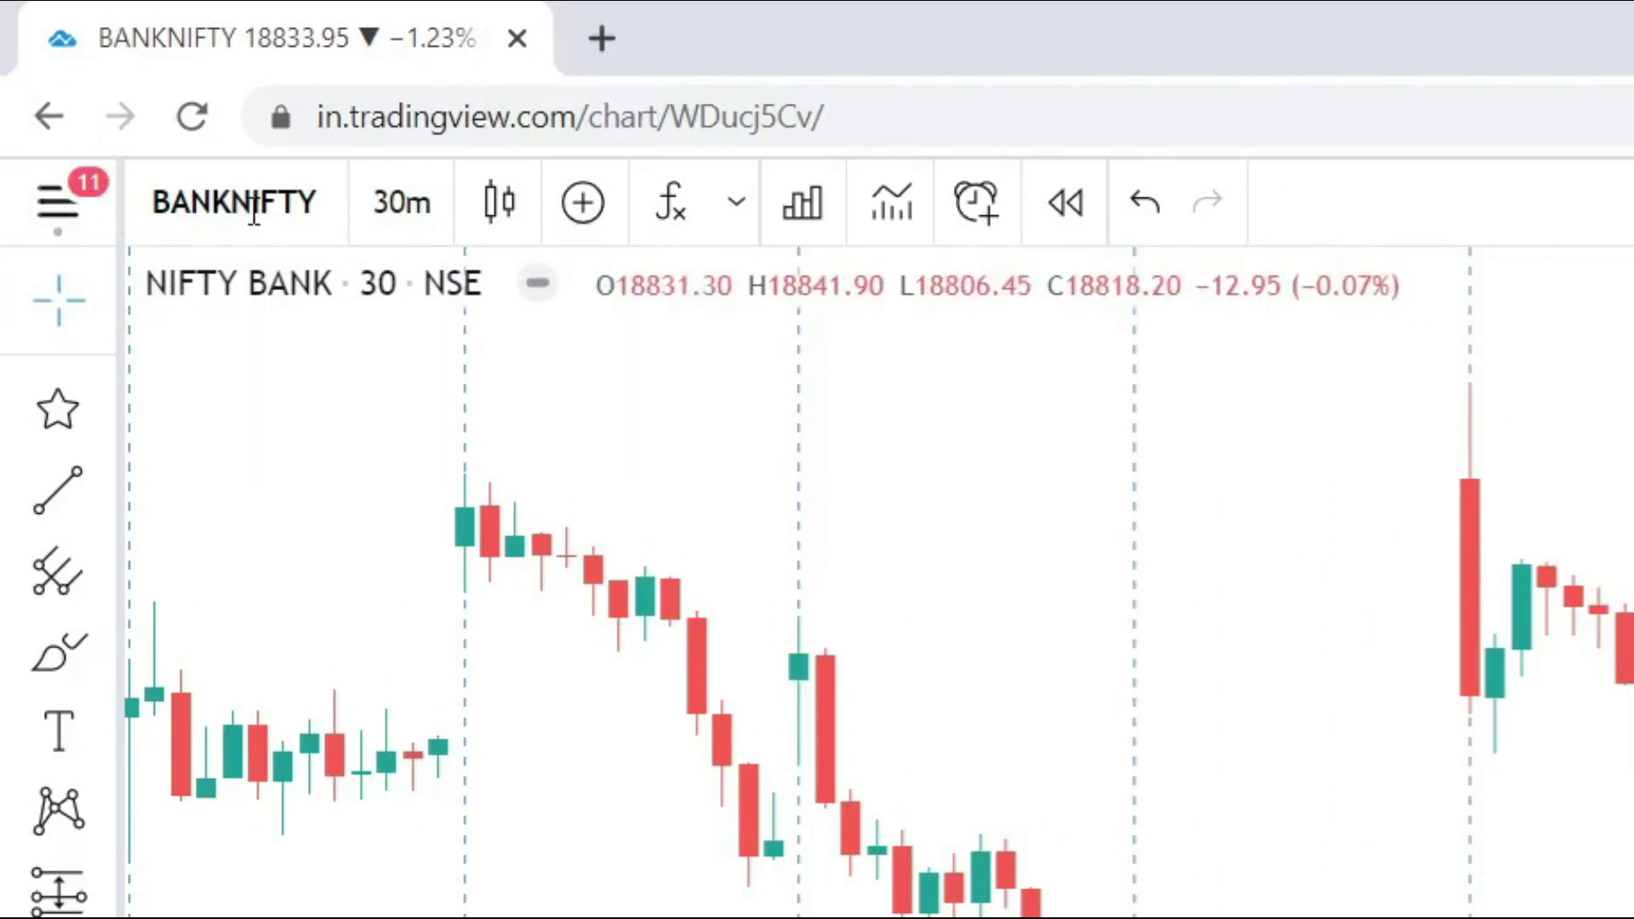
Step: Change the BANKNIFTY chart style to Heikin Ashi bars
click(499, 203)
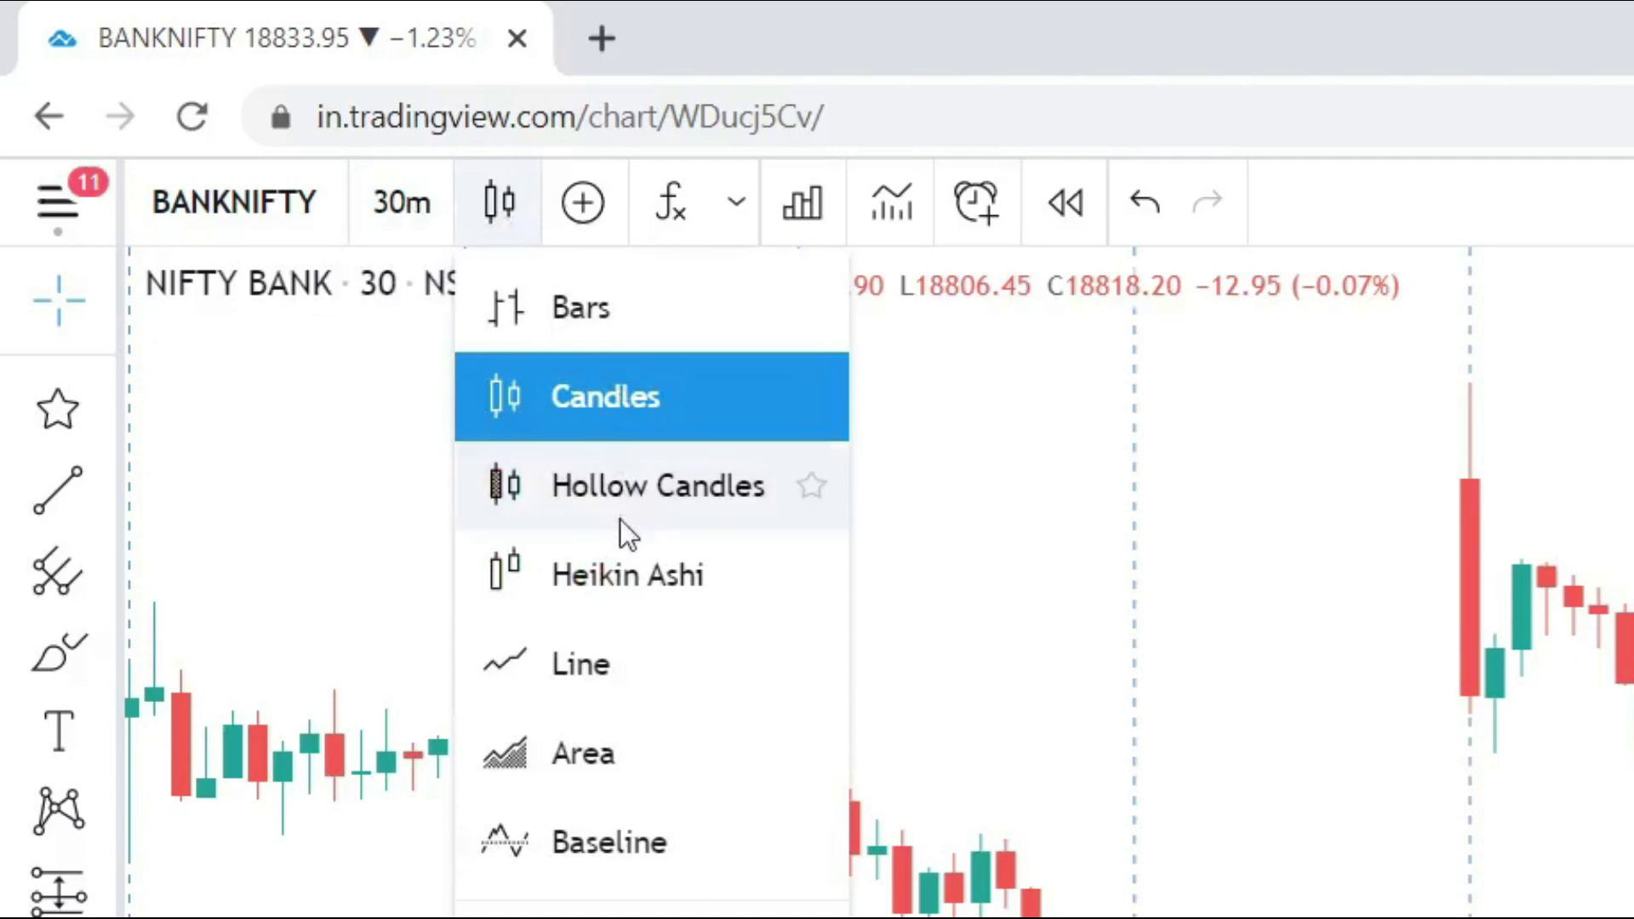
key(Escape)
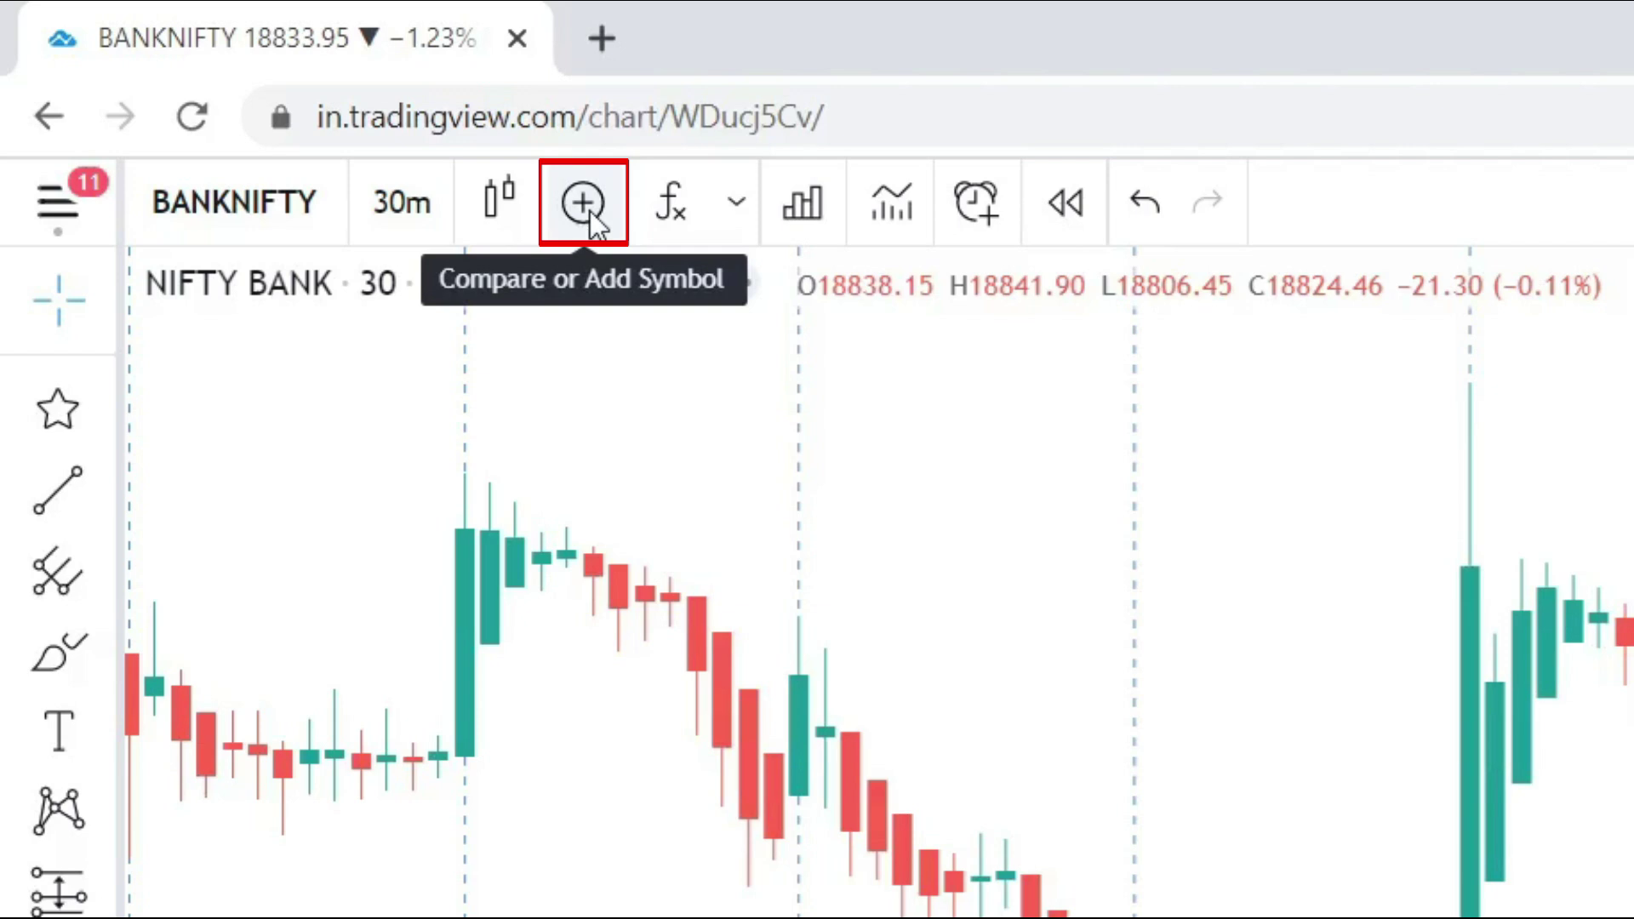
Step: Search 'rsi' in Indicators & Strategies and add the Relative Strength Index pane
click(746, 211)
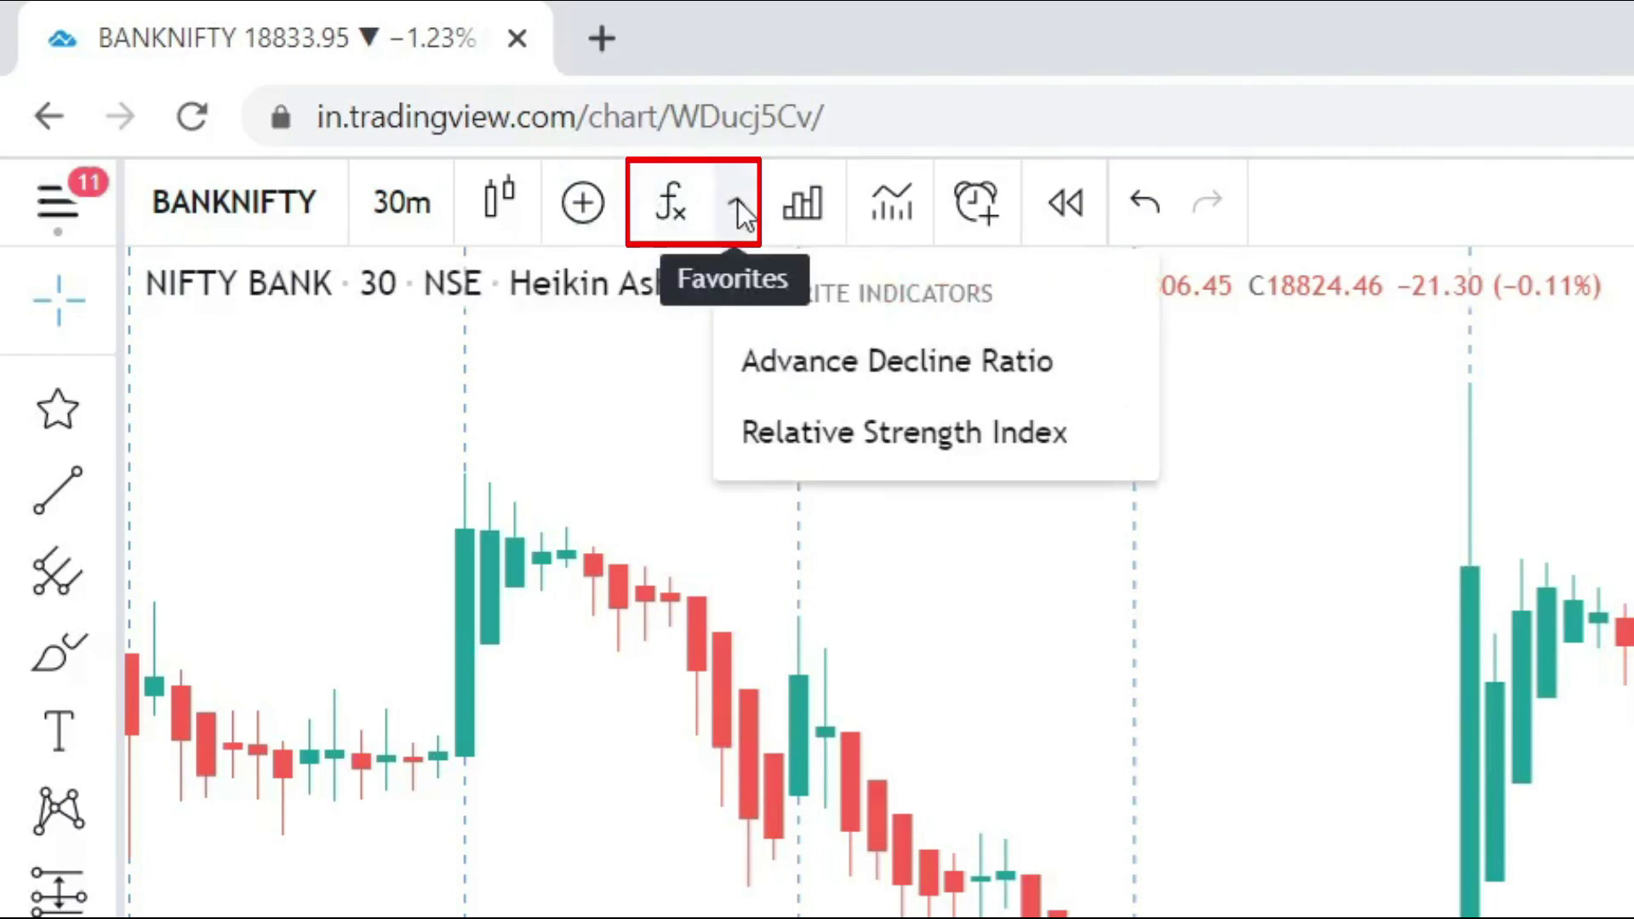
click(678, 213)
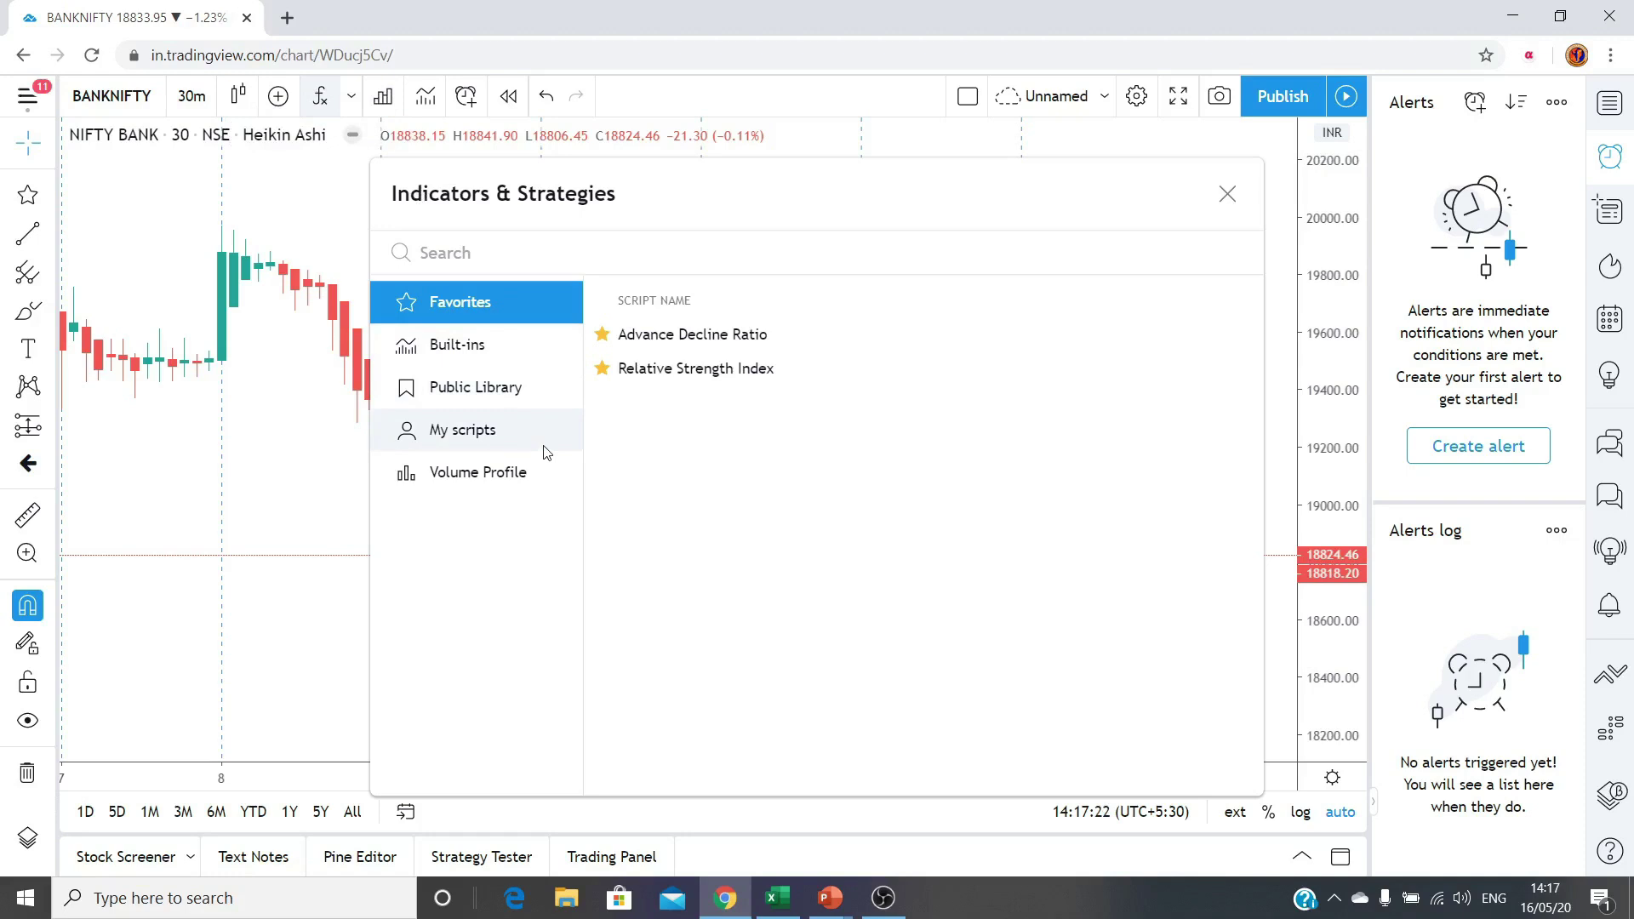
click(523, 244)
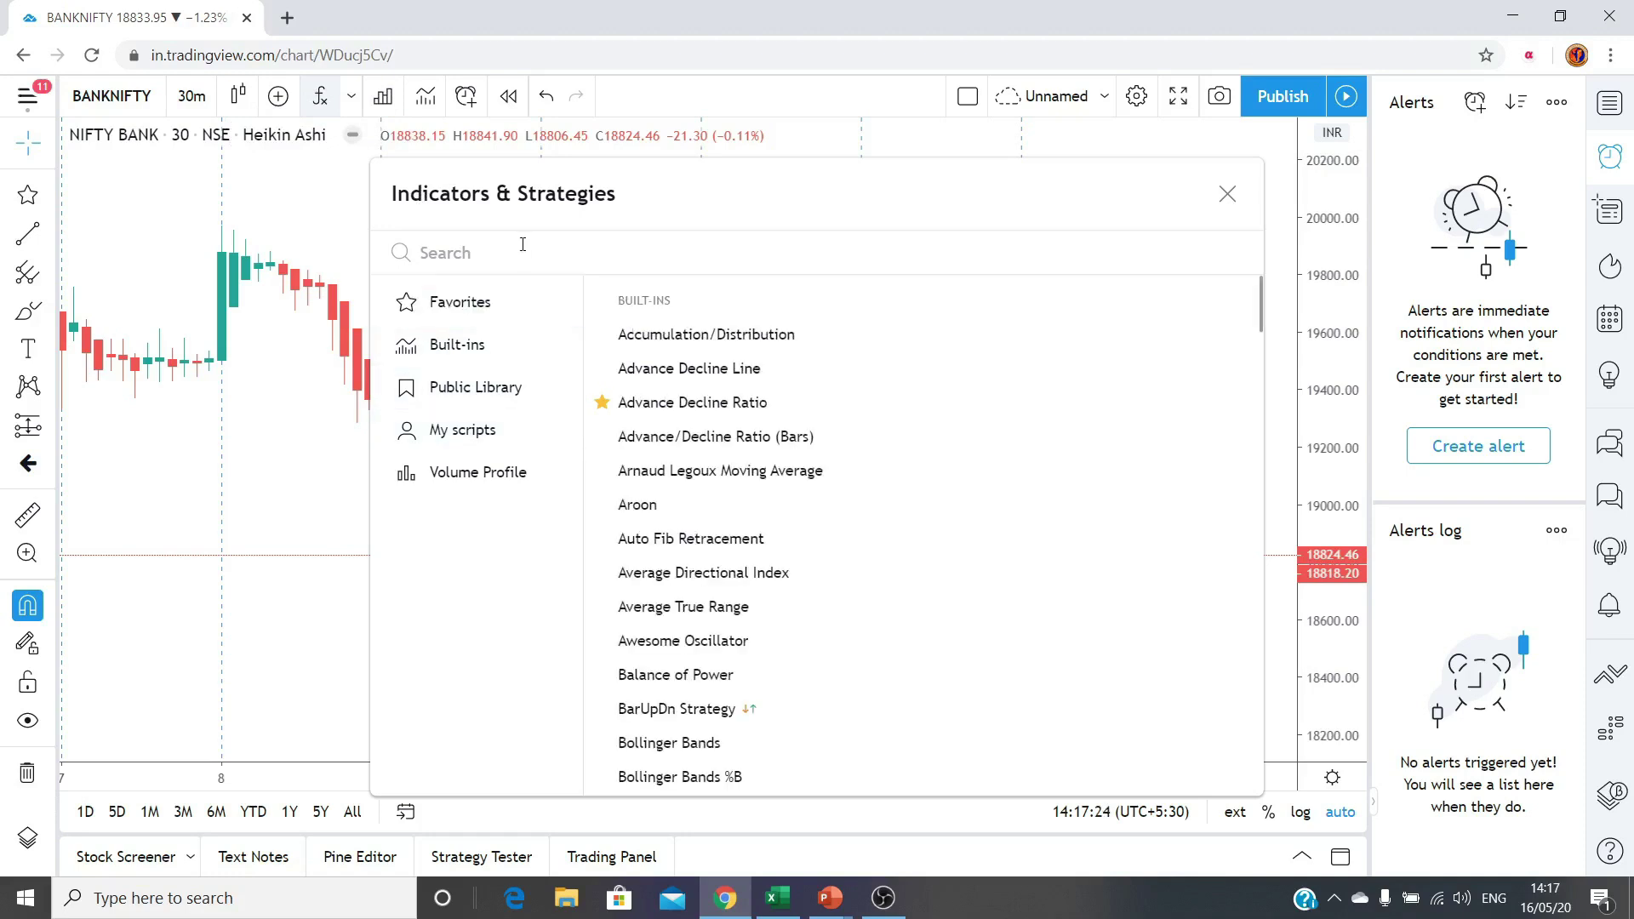
text(rsi)
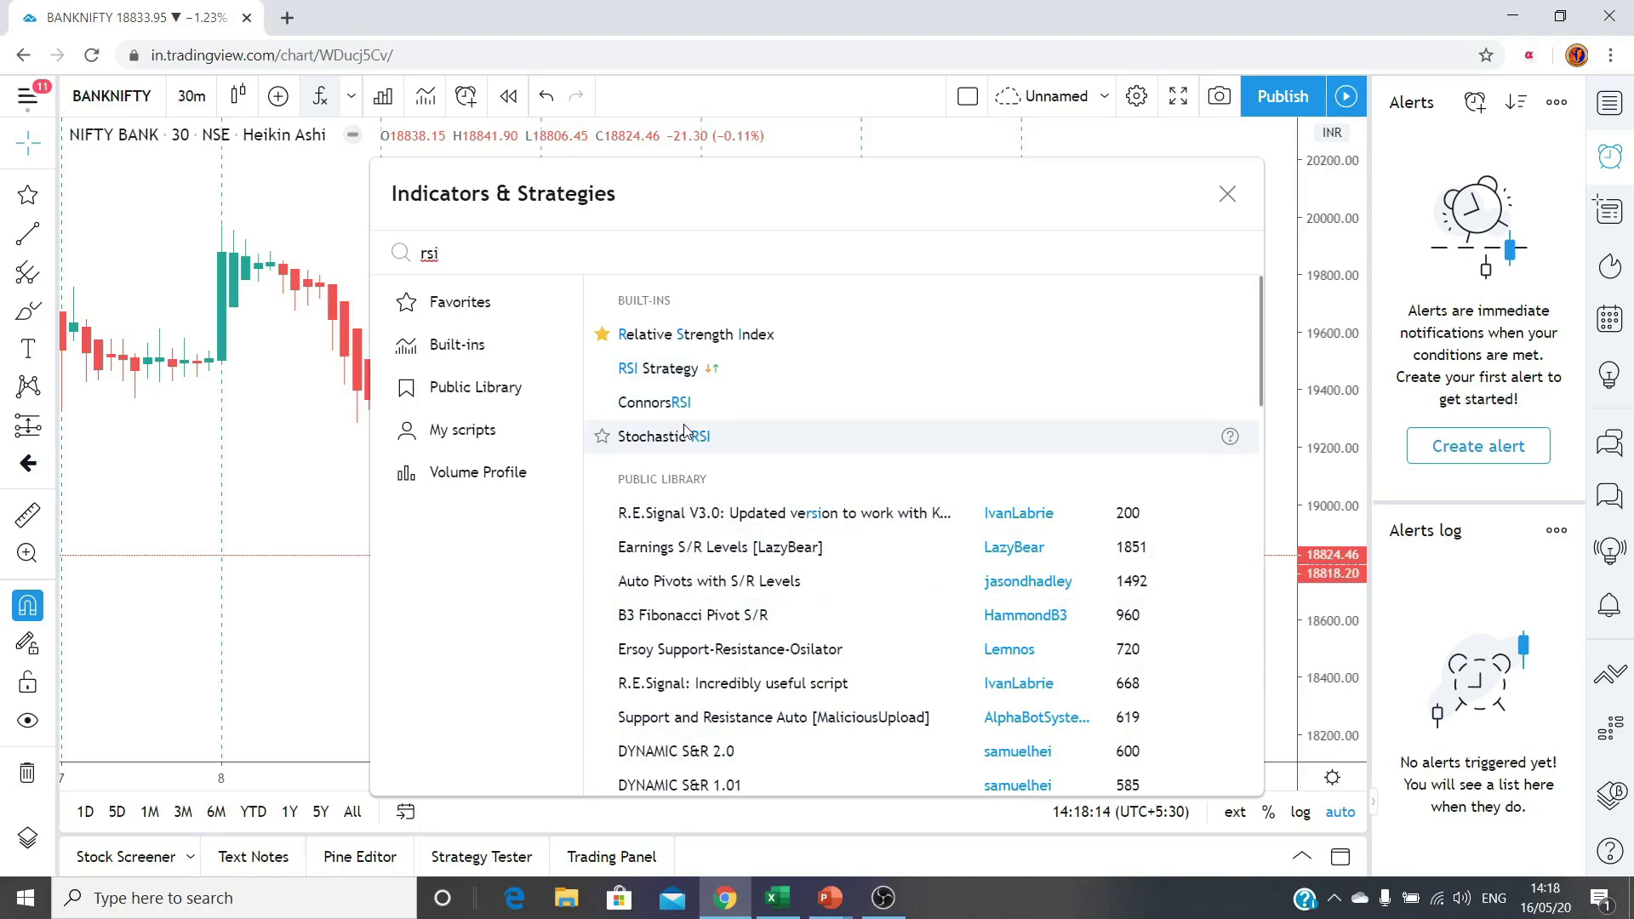
click(695, 338)
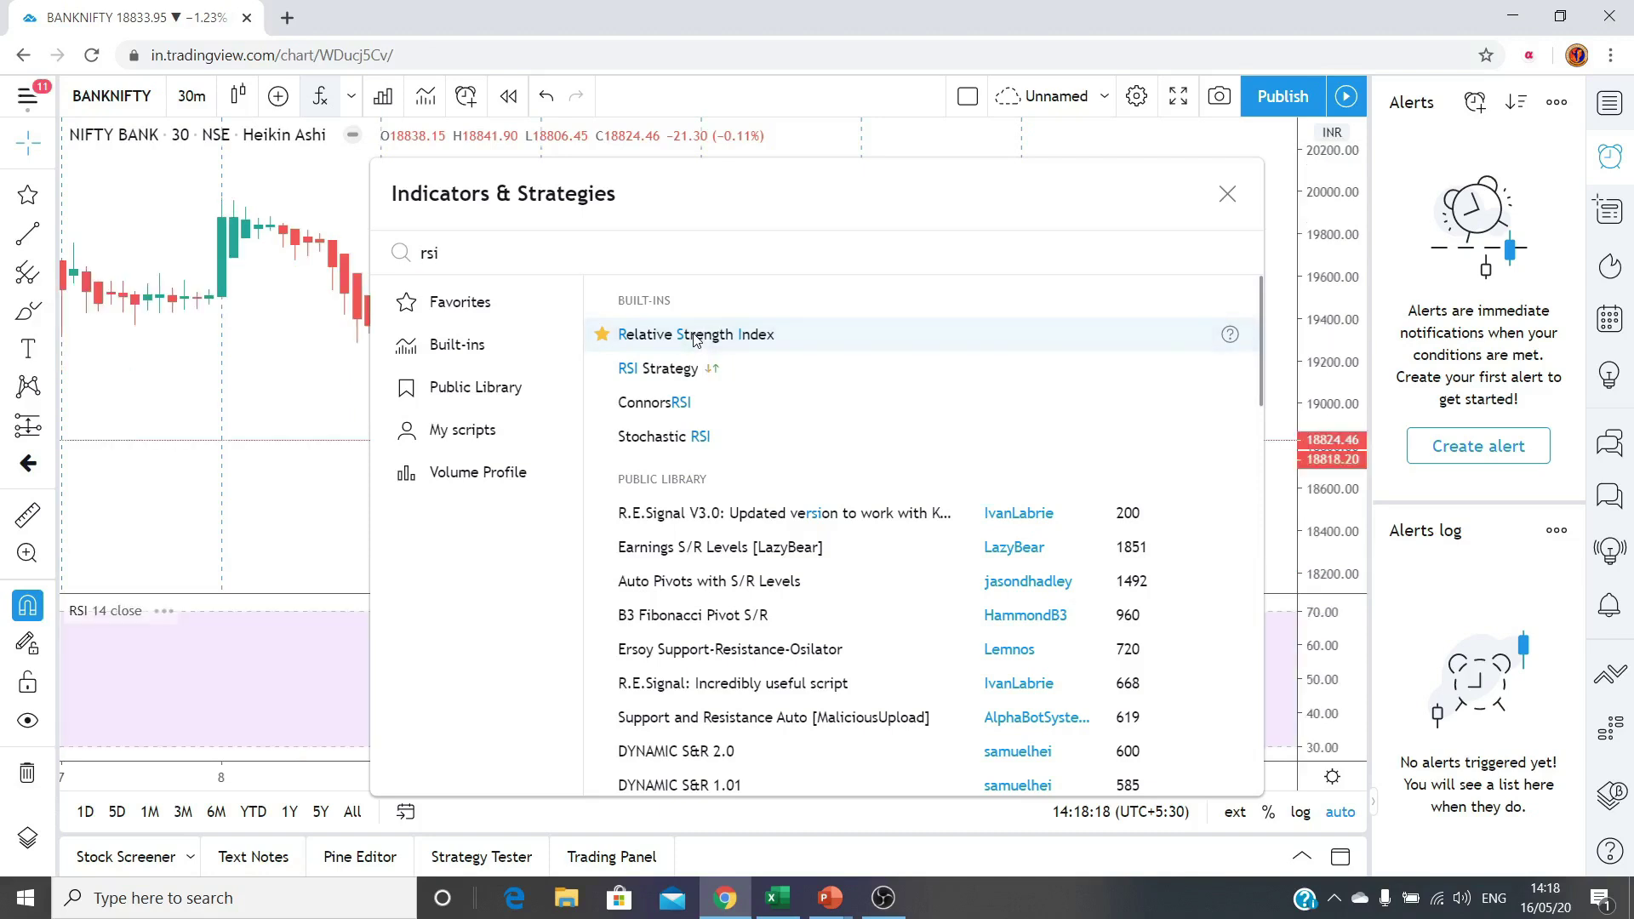
click(695, 338)
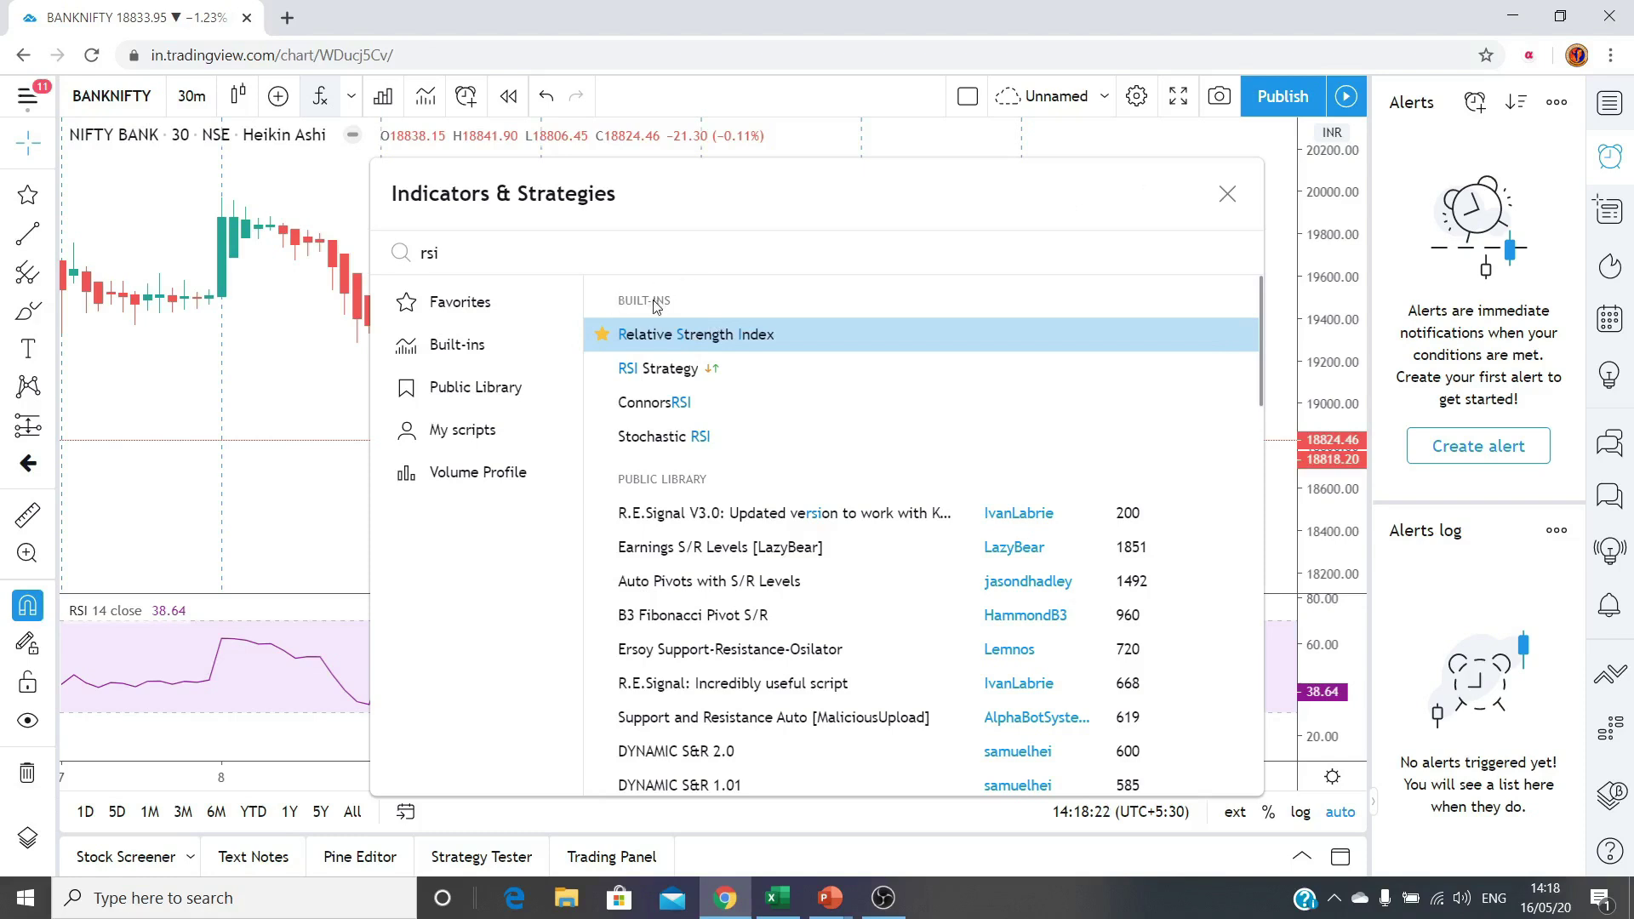
click(602, 370)
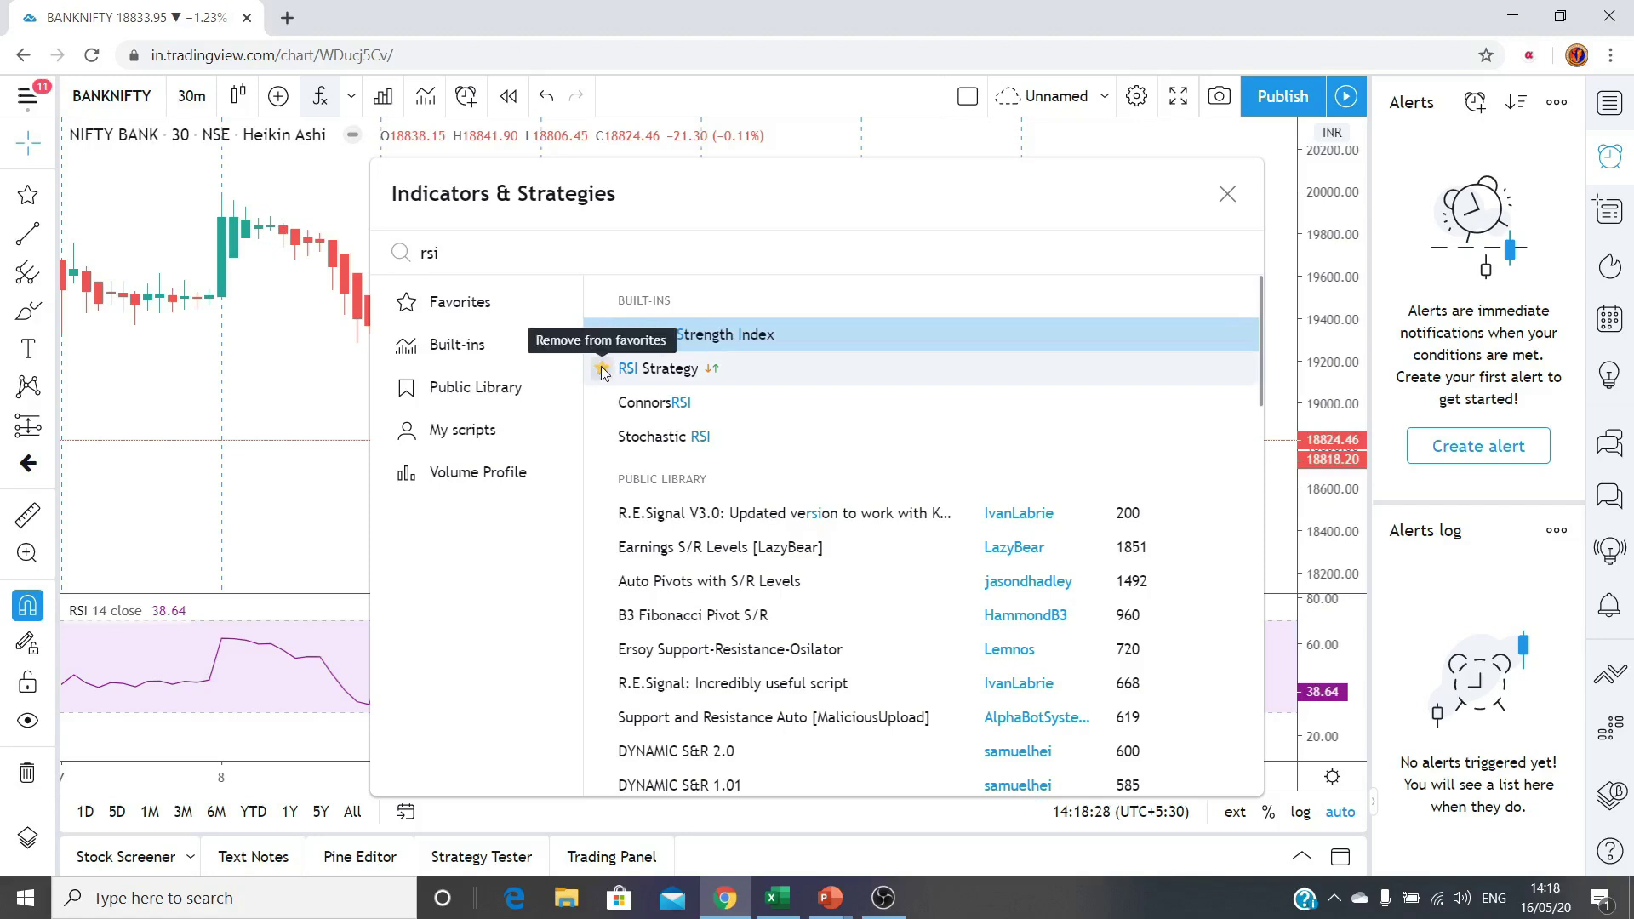
click(602, 369)
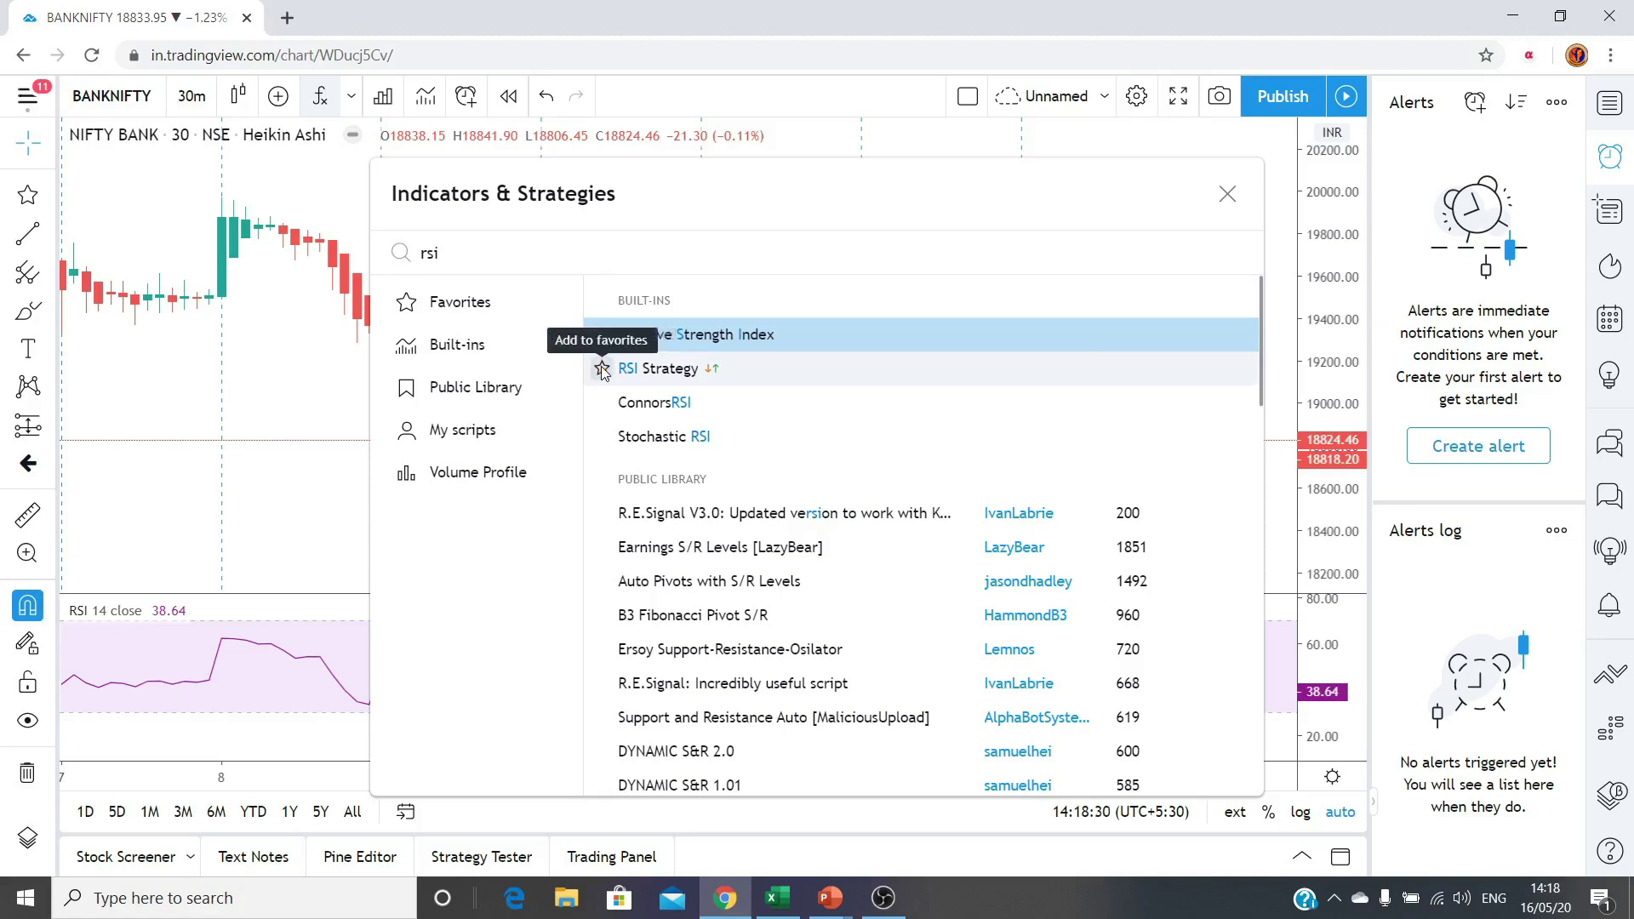
click(1229, 192)
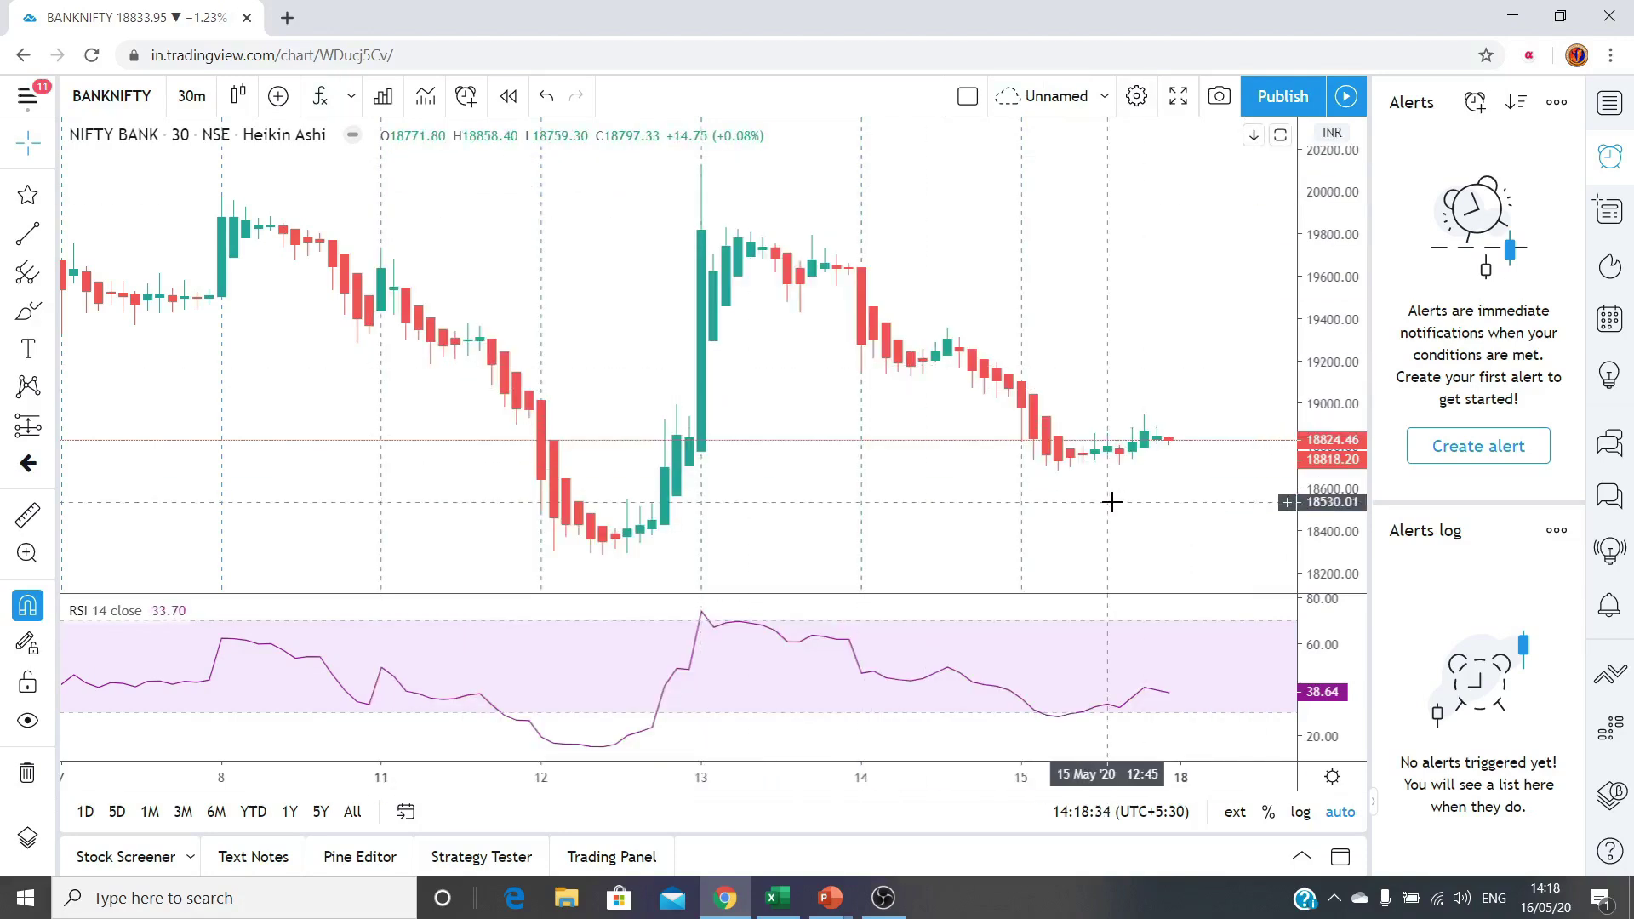
Step: Set the chart to 15 minutes and give RSI length 2 with bands 80 and 20
click(182, 96)
click(212, 266)
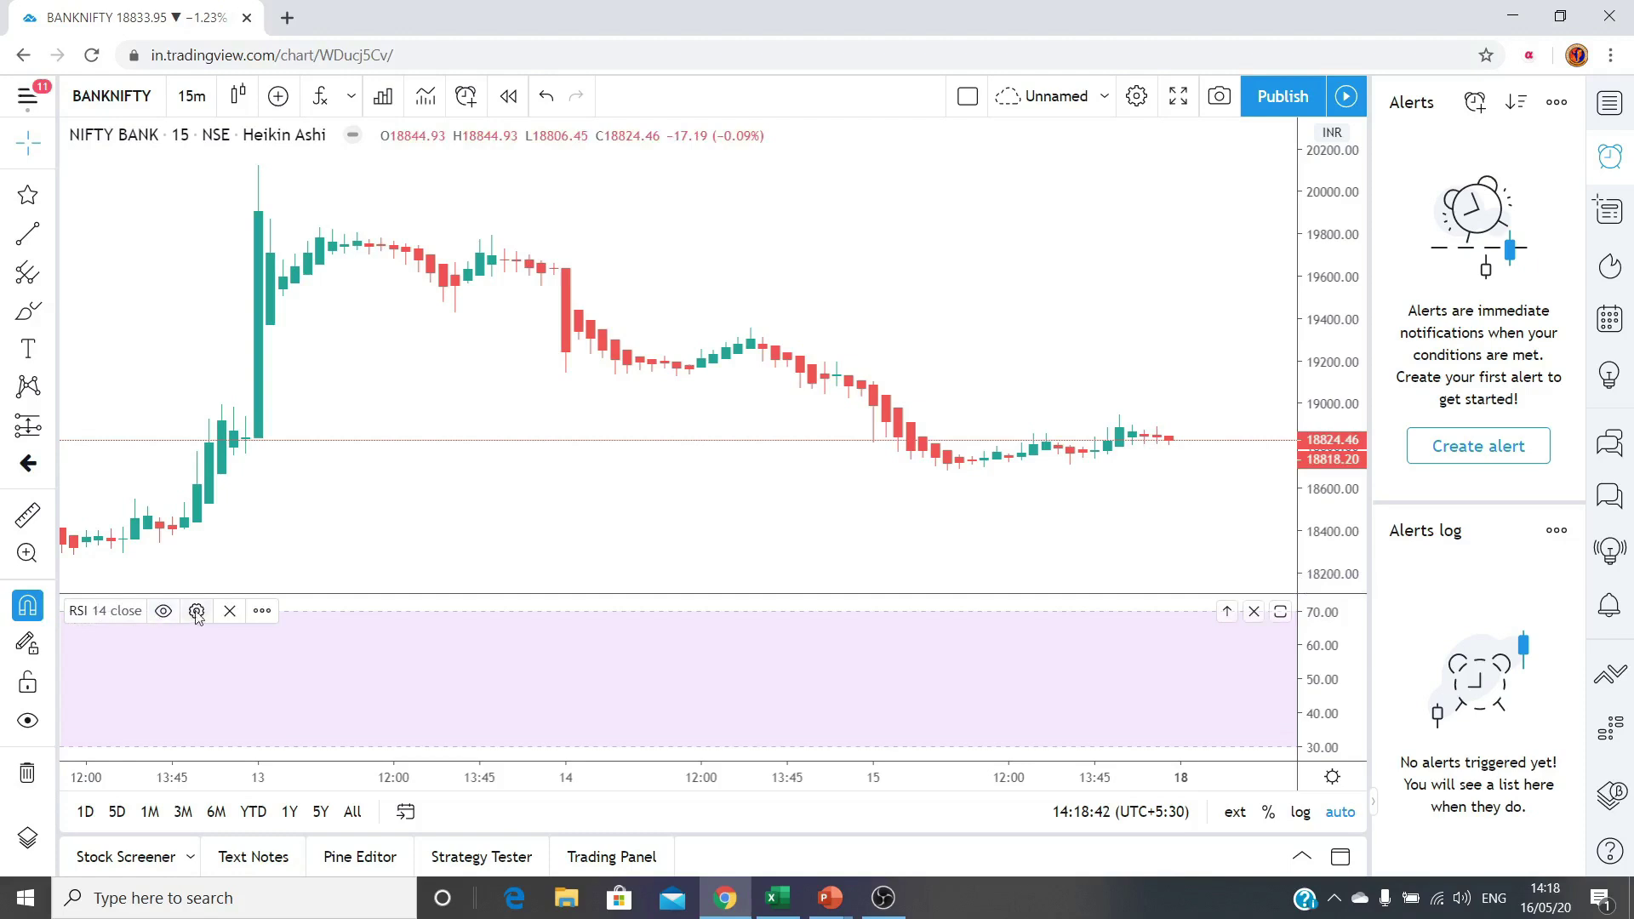
click(197, 612)
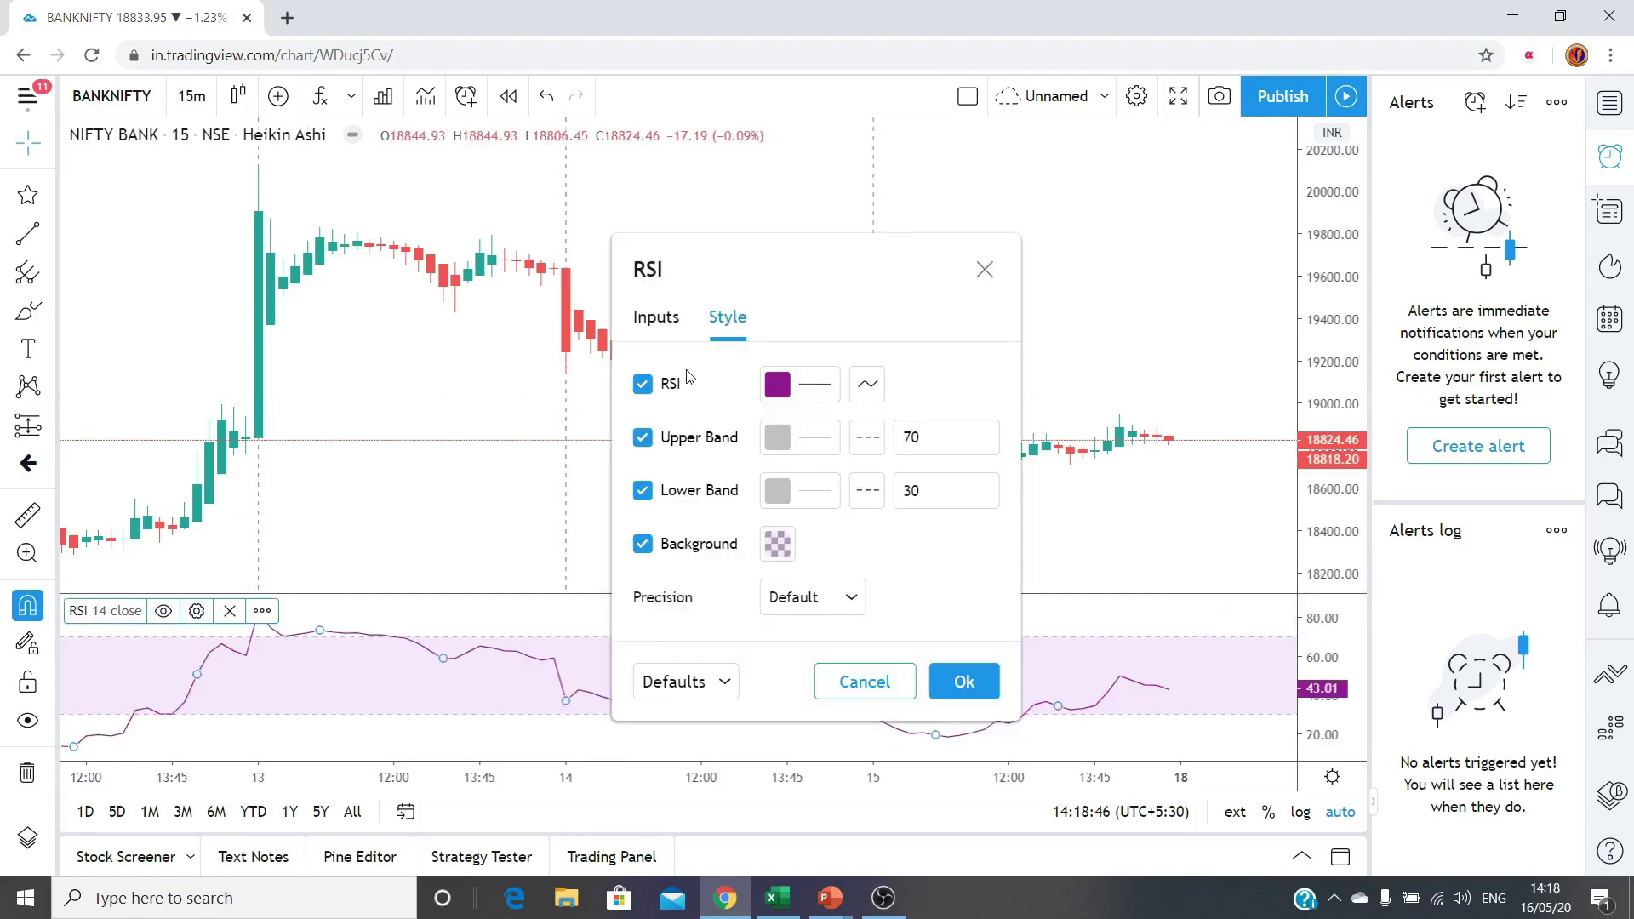
double_click(937, 434)
text(80)
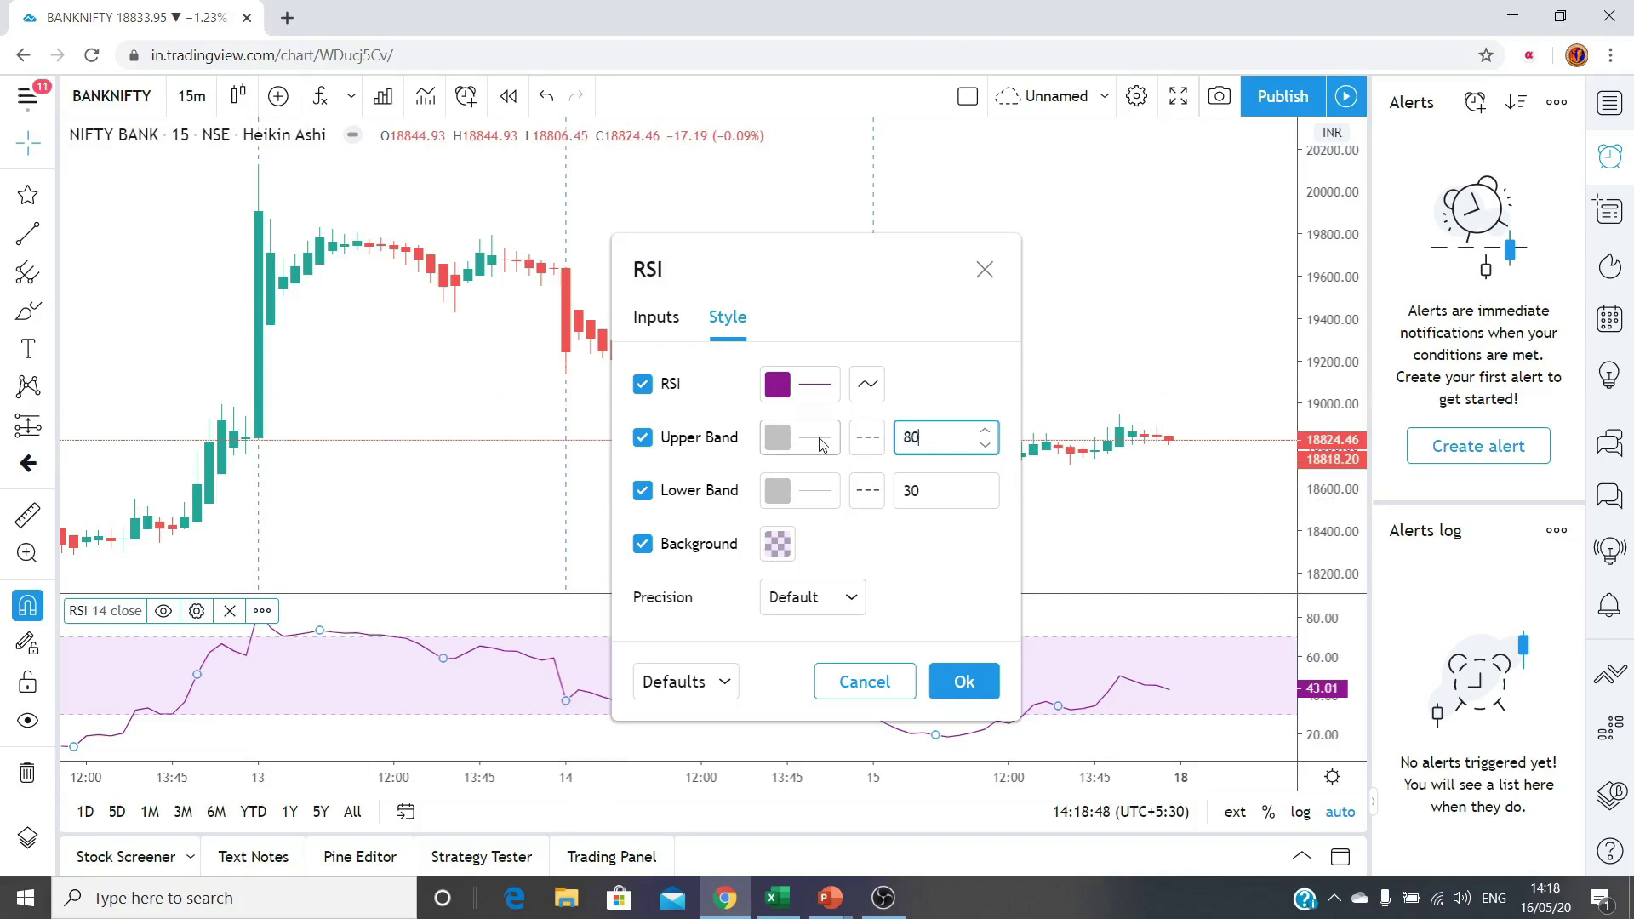
key(Tab)
text(20)
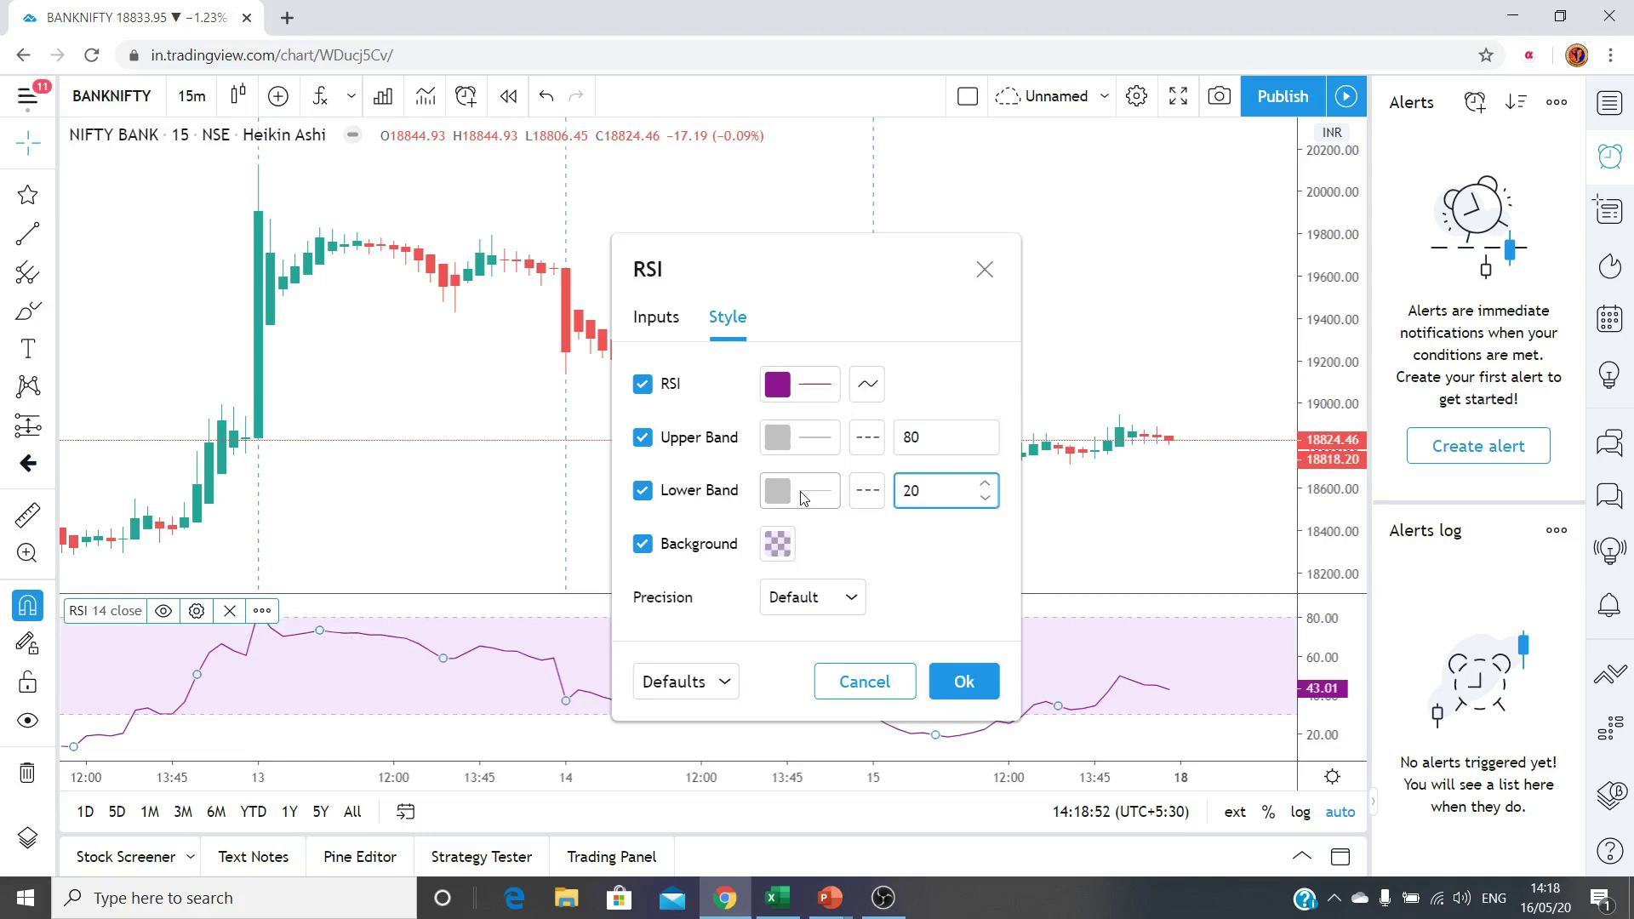
click(652, 319)
double_click(744, 388)
text(2)
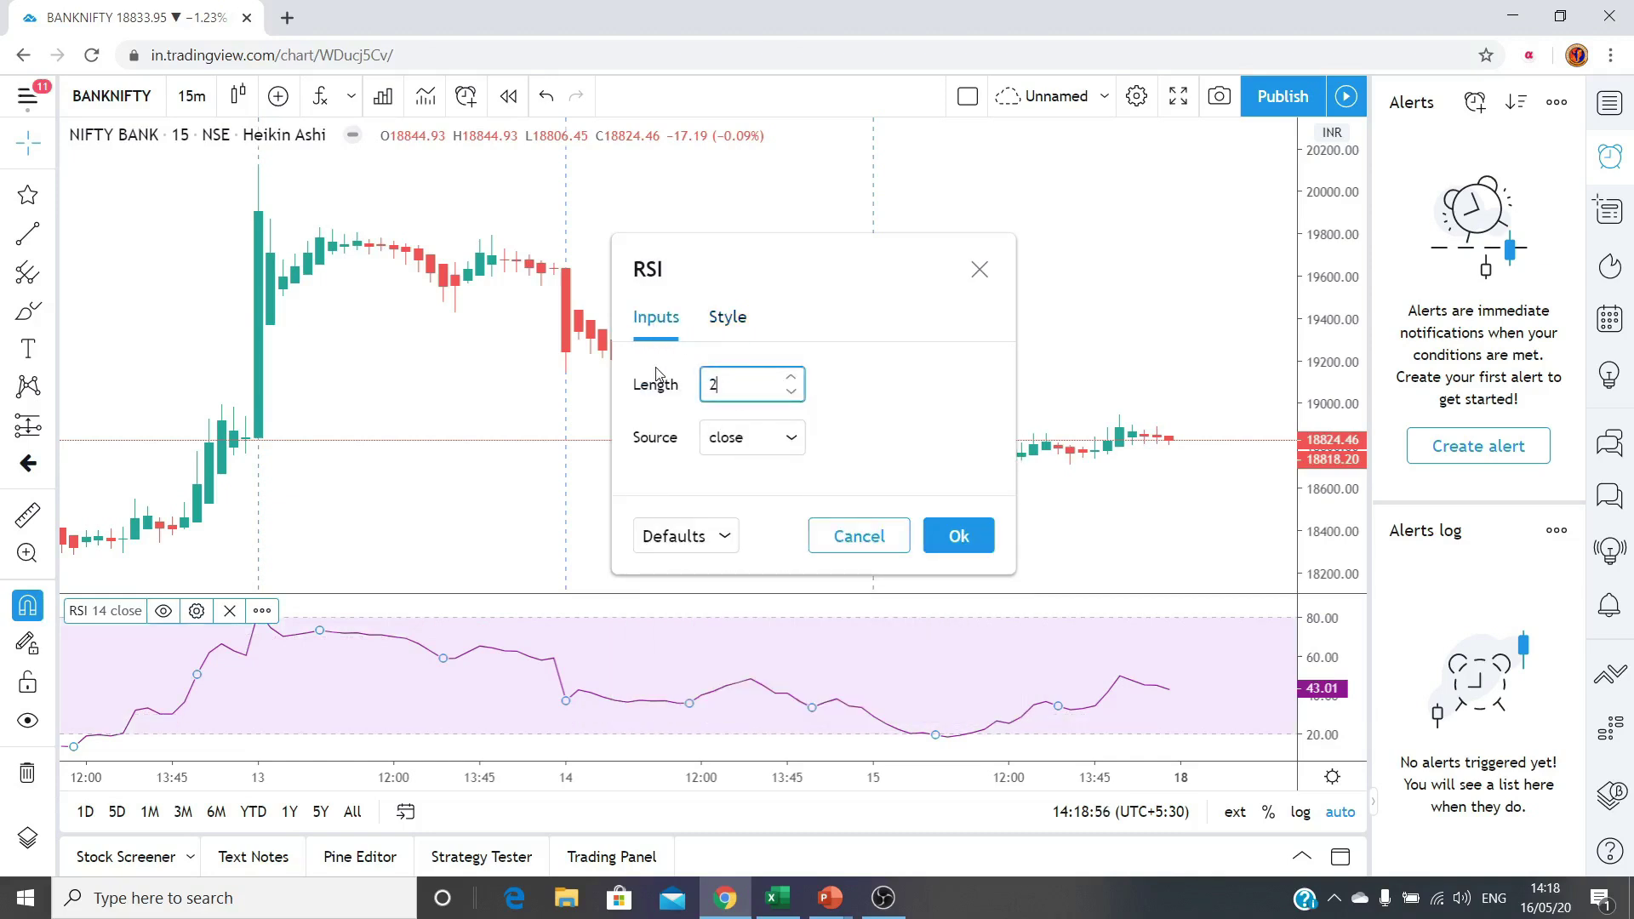
click(958, 535)
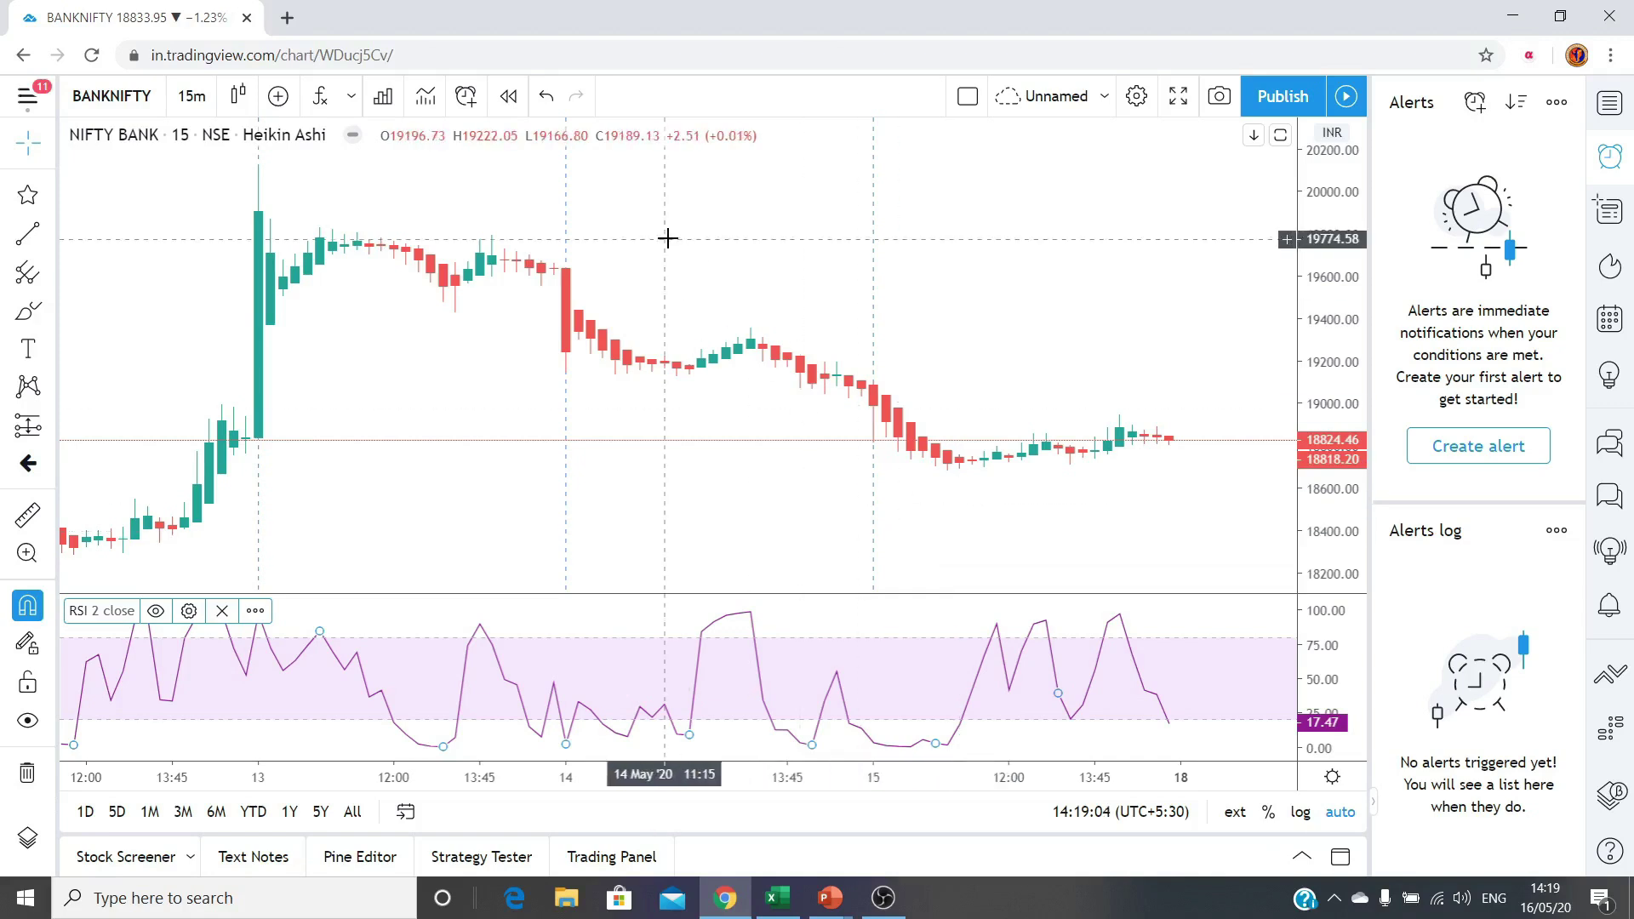
Step: Save an indicator template named 'BNF_RSI_HA' with Save Interval ticked
click(428, 100)
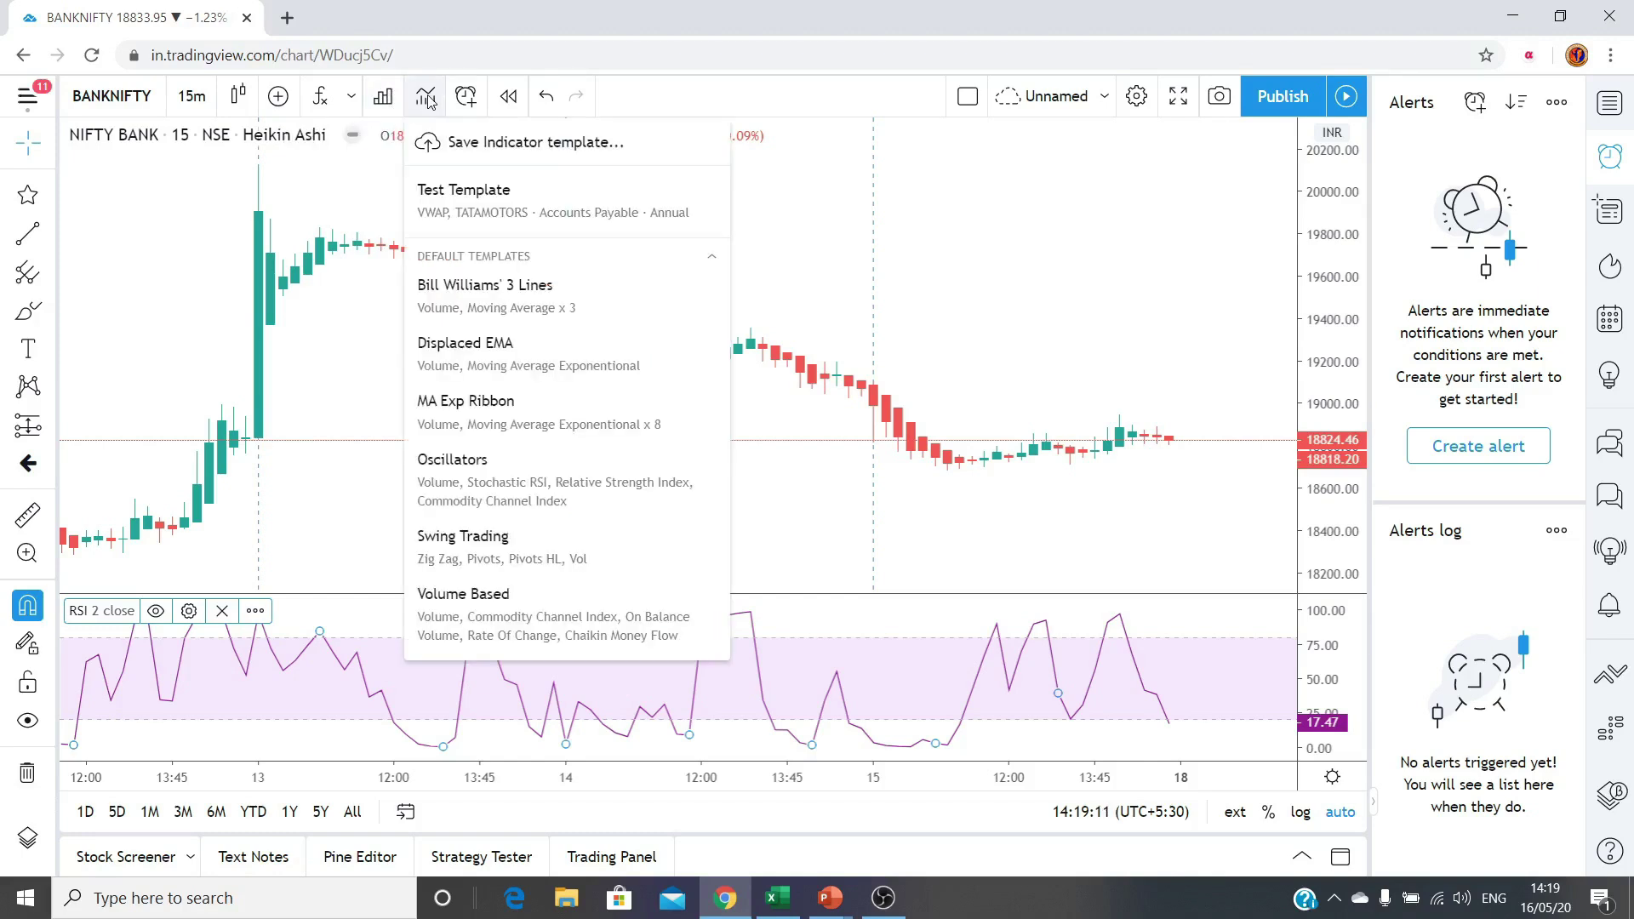
click(528, 145)
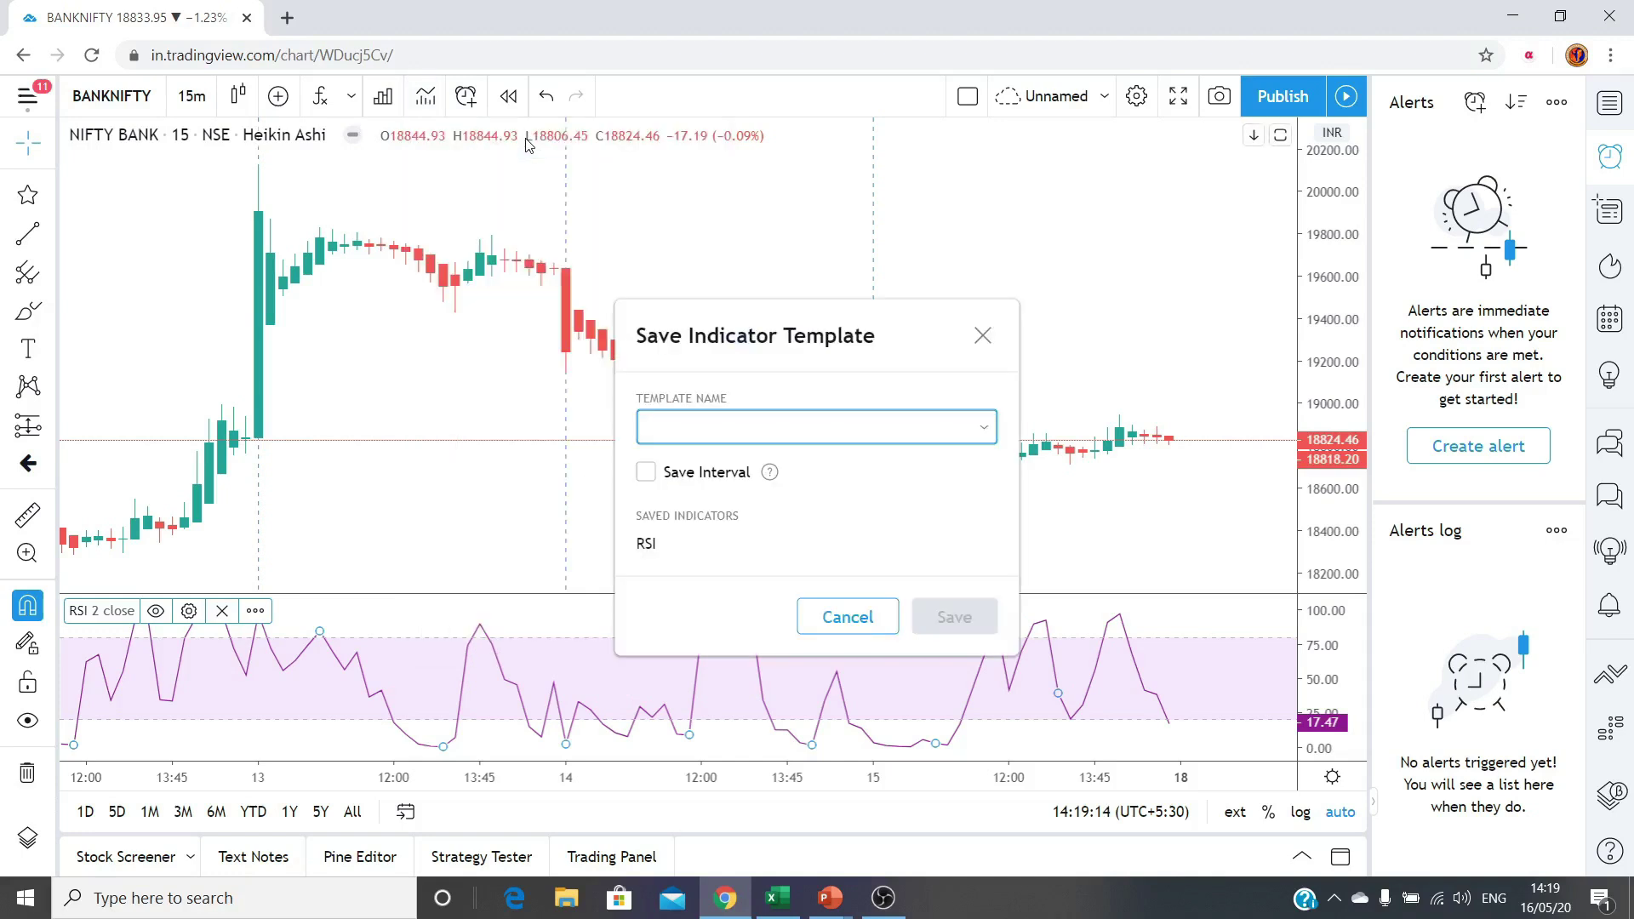
text(BNF_RS)
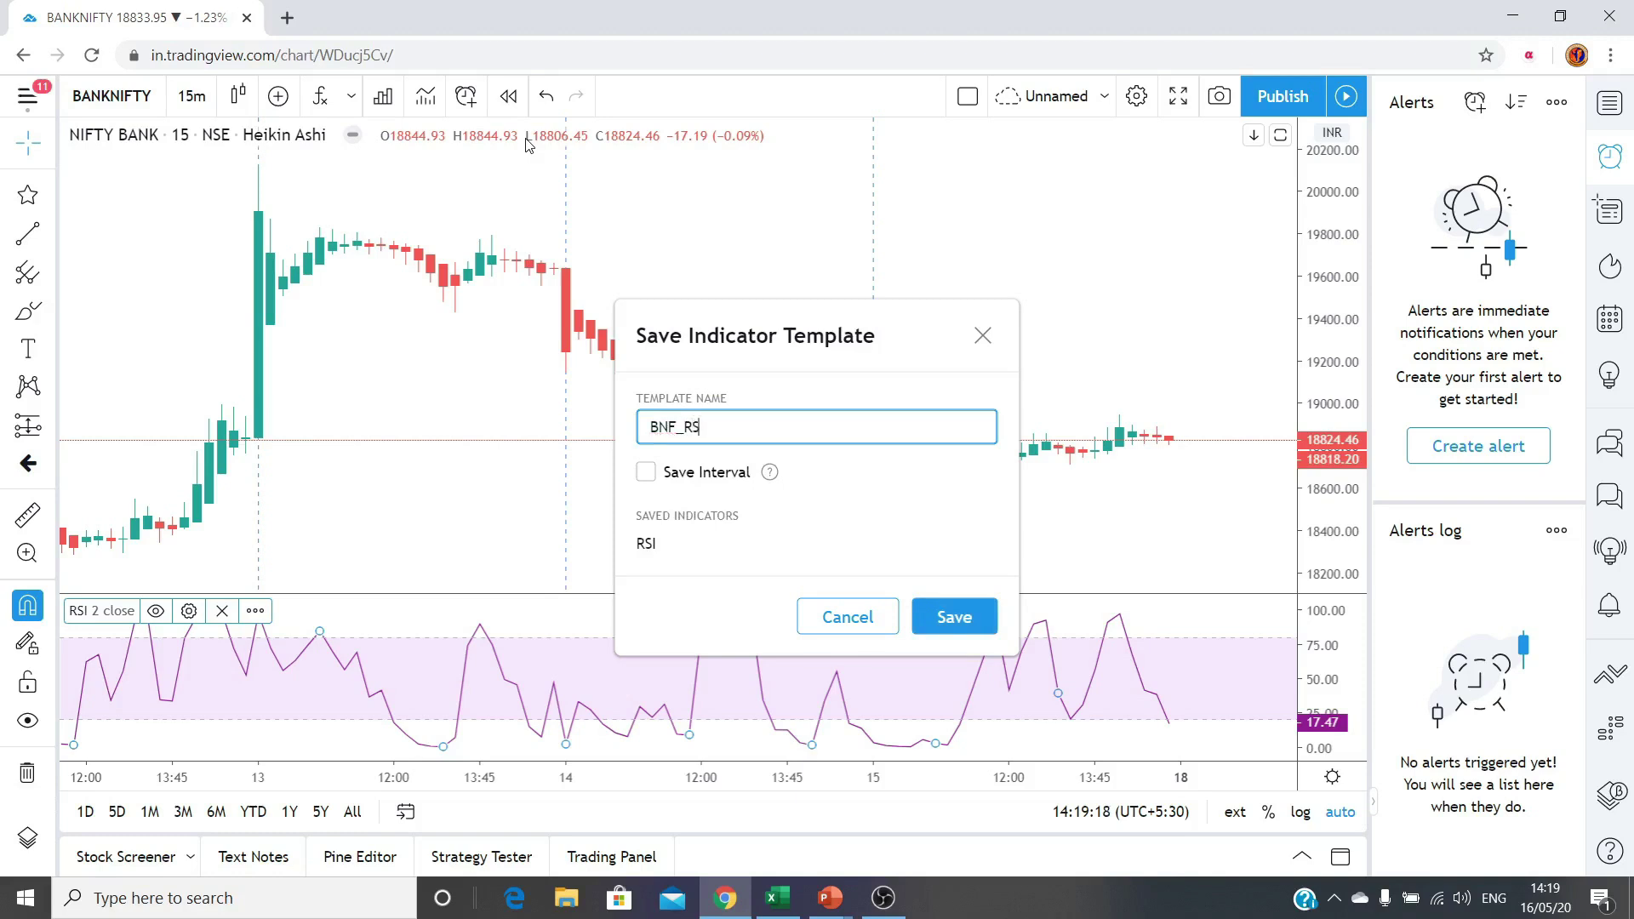
text(I_HA)
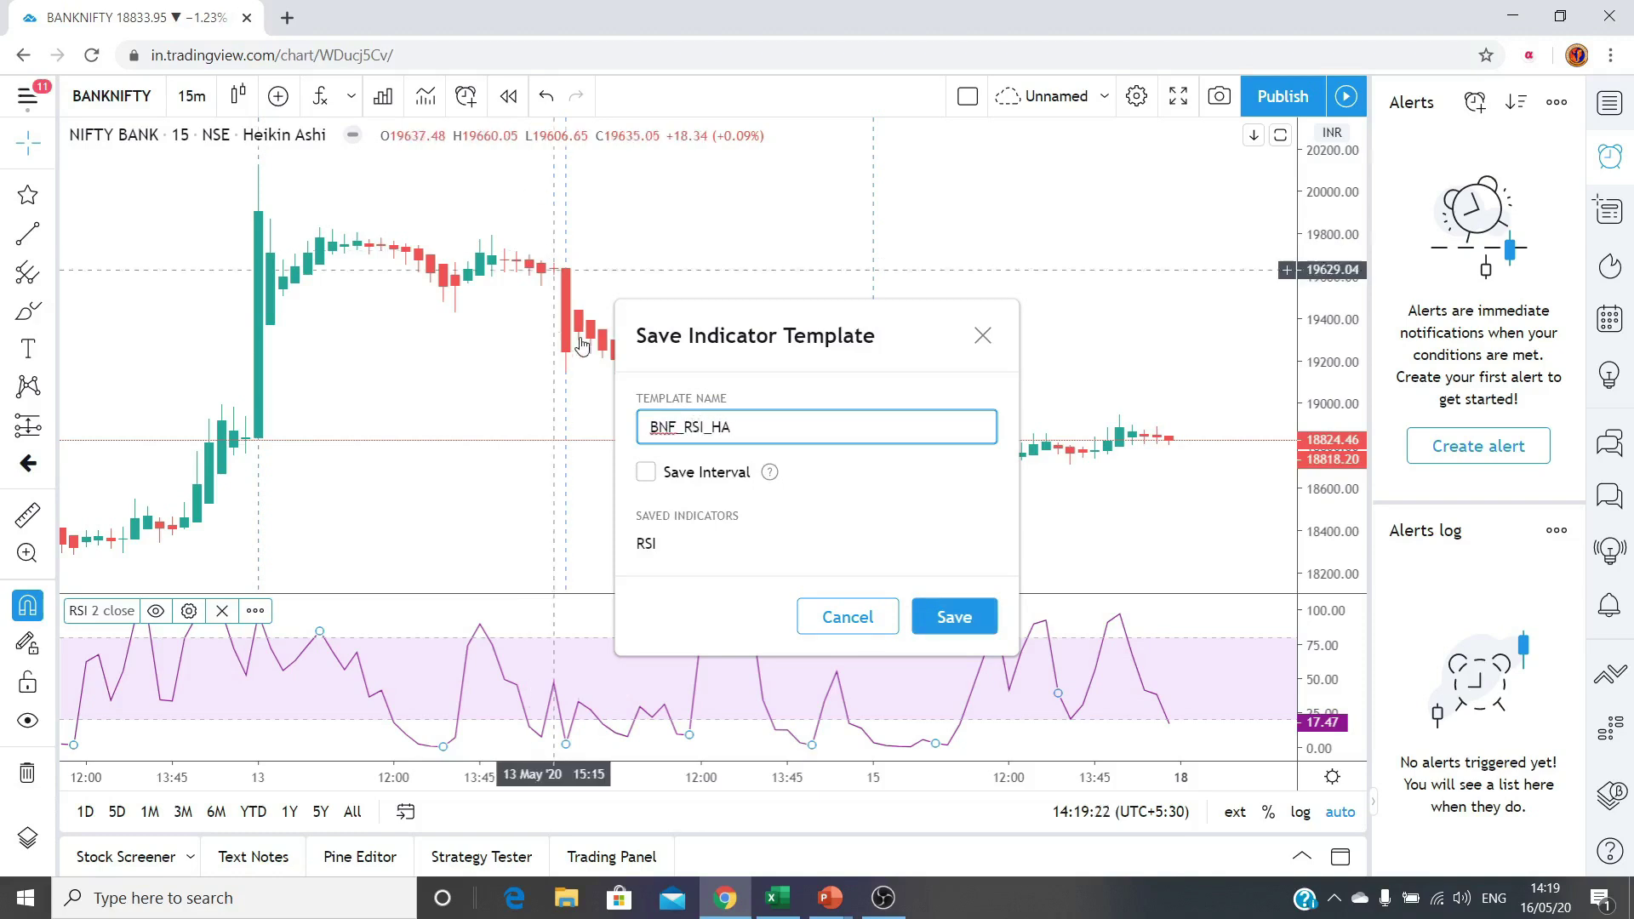
click(647, 474)
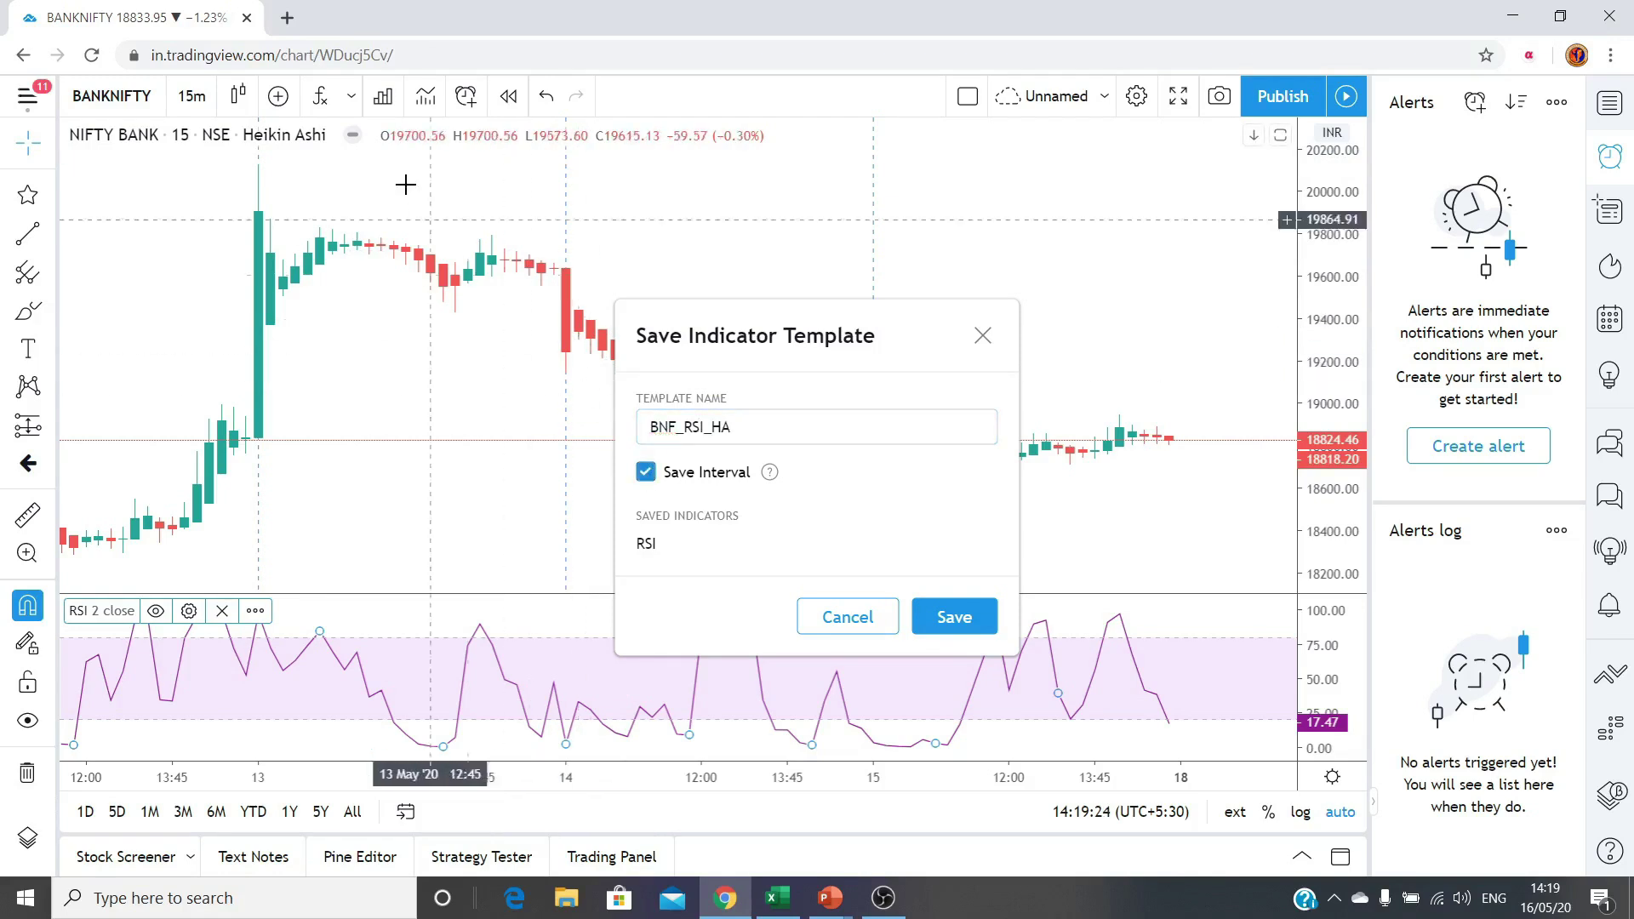
click(646, 475)
click(646, 475)
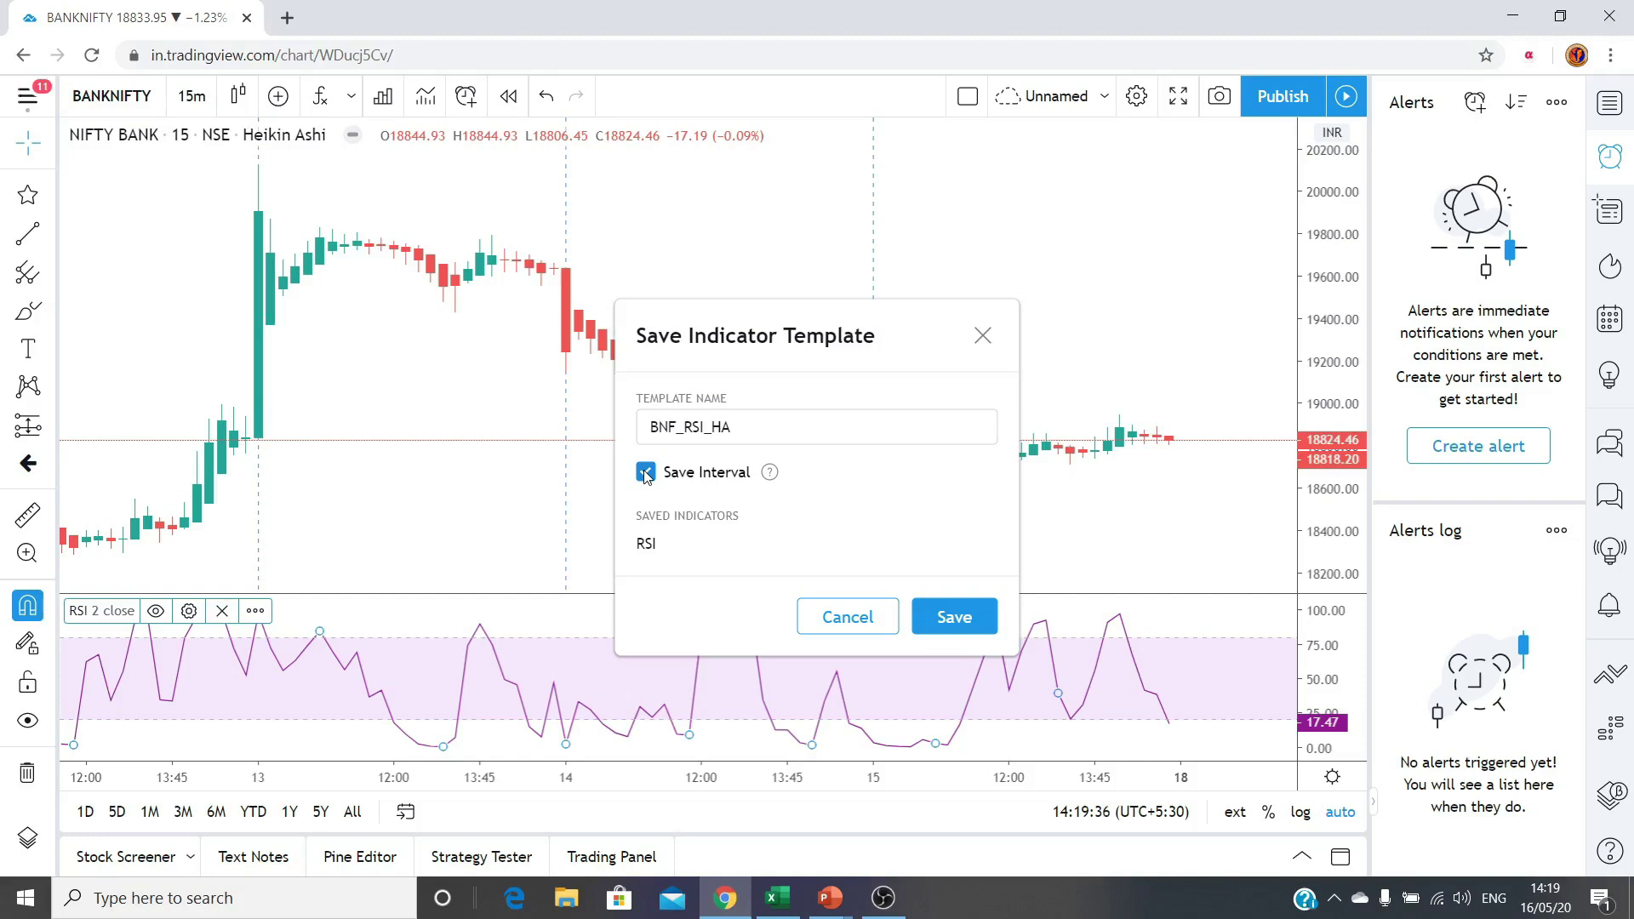
click(953, 616)
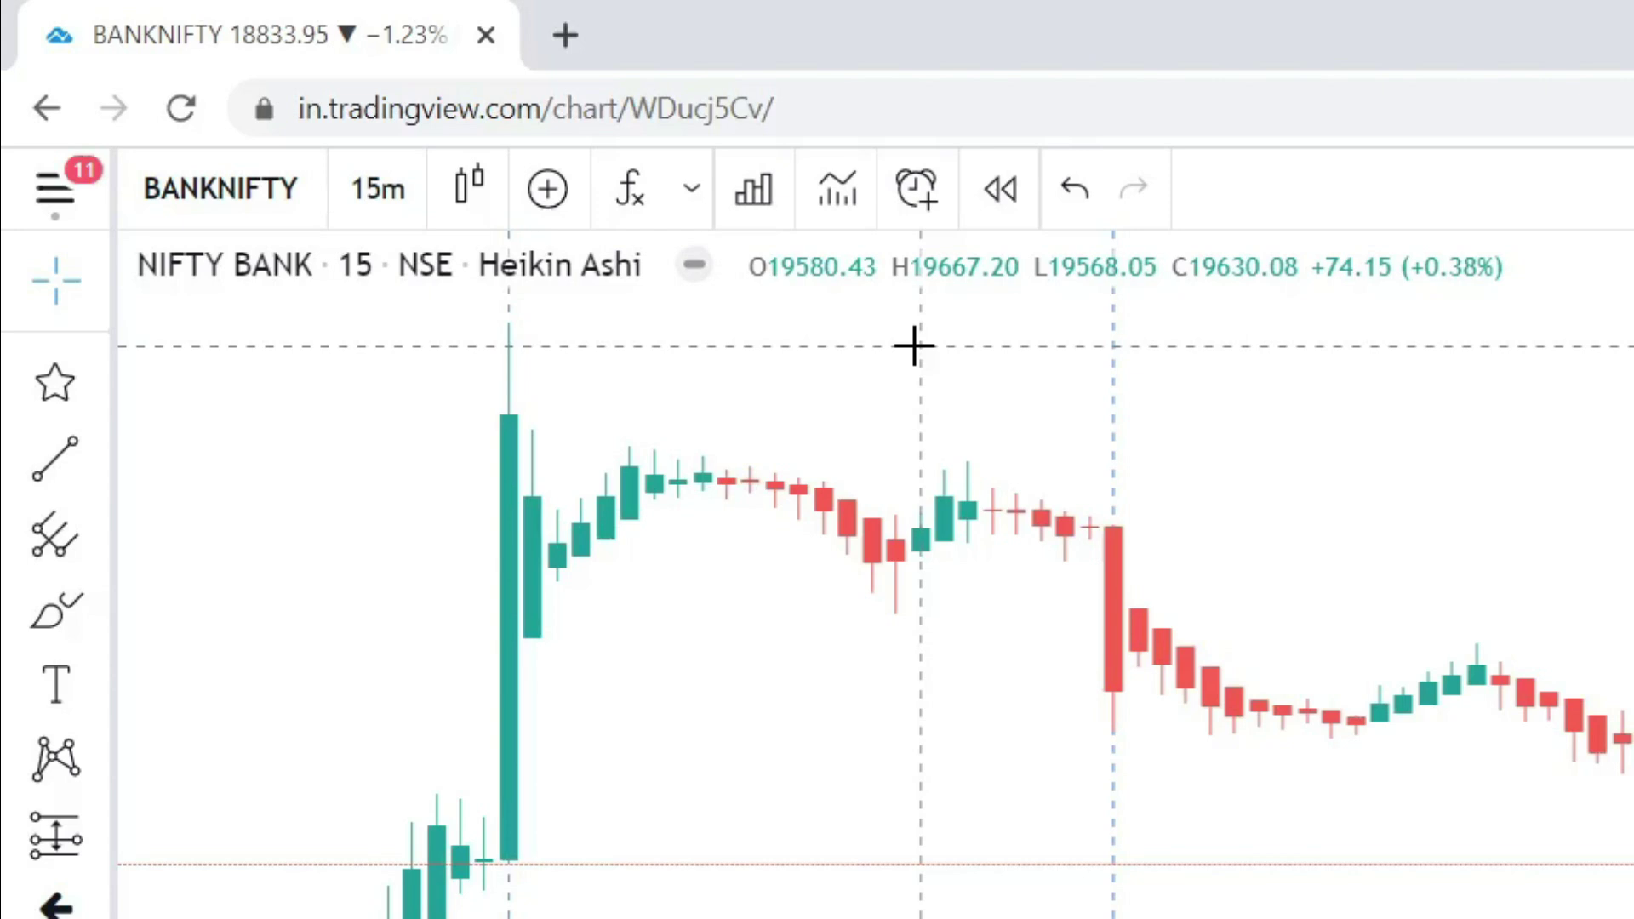
Step: Search 'BTC' under Cryptocurrency and load BTCUSD from Coinbase
click(290, 187)
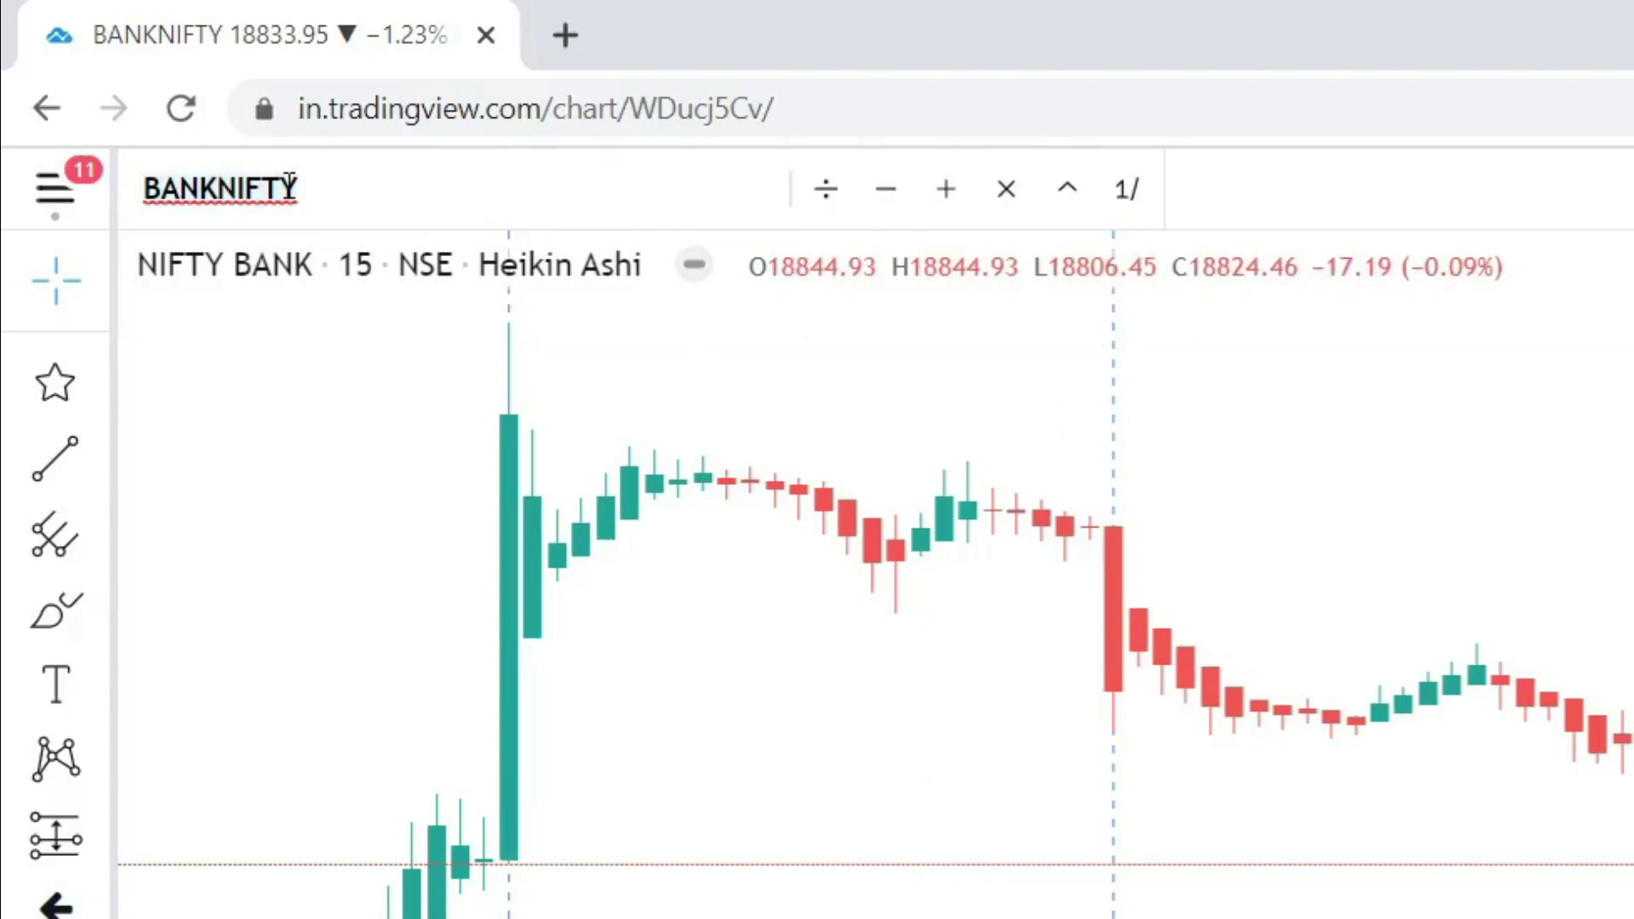
text(BTC)
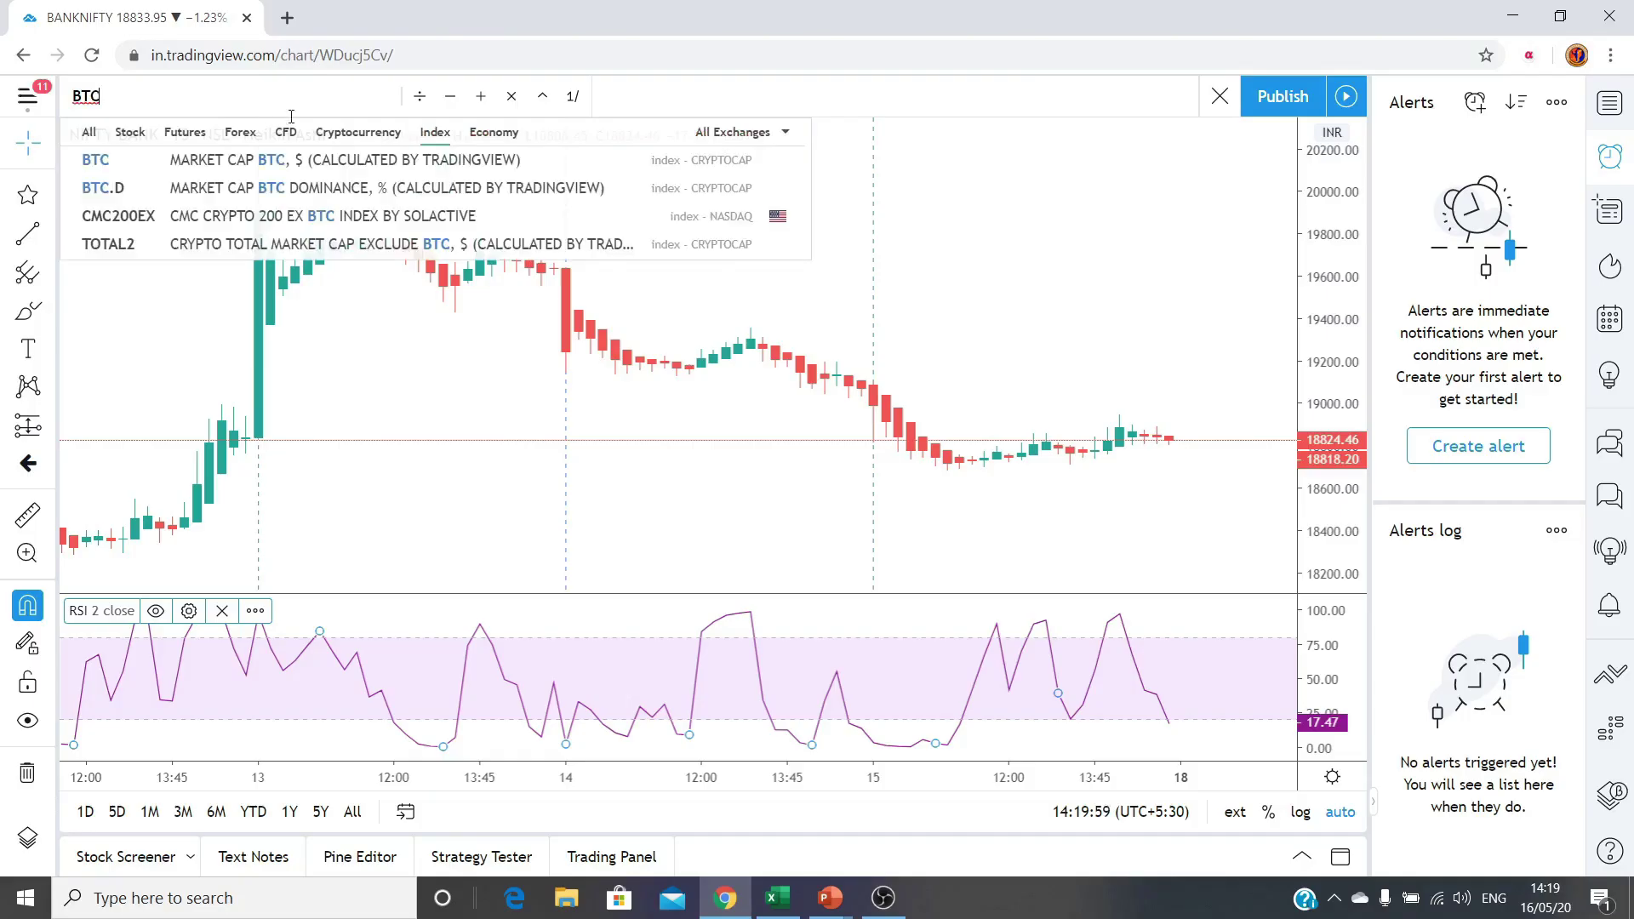
click(354, 134)
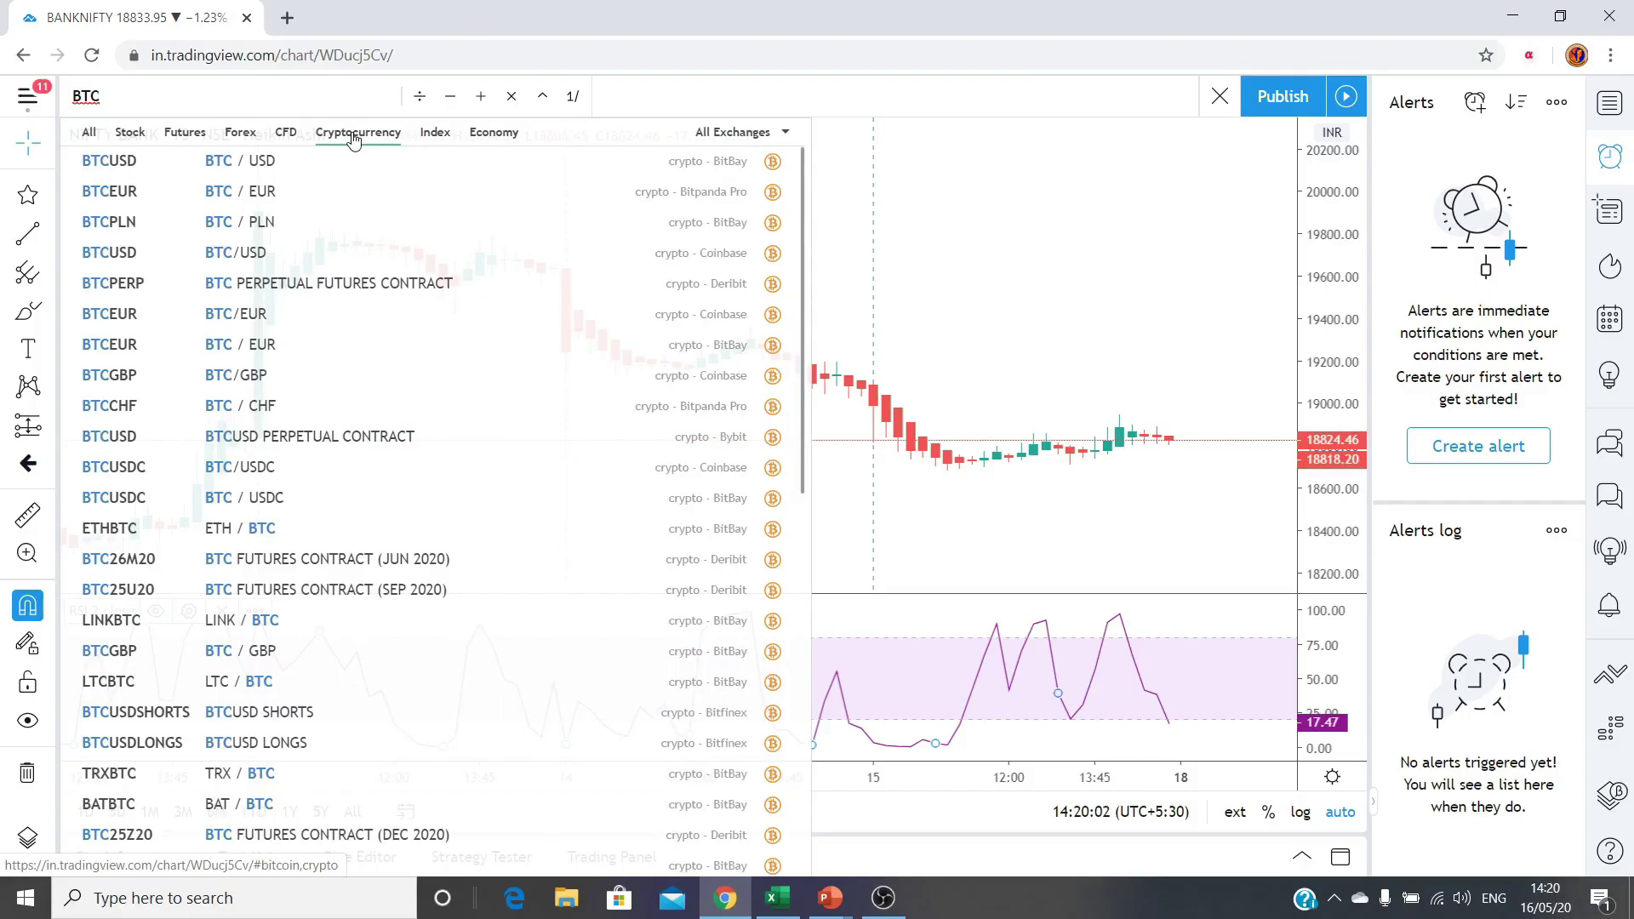
click(303, 253)
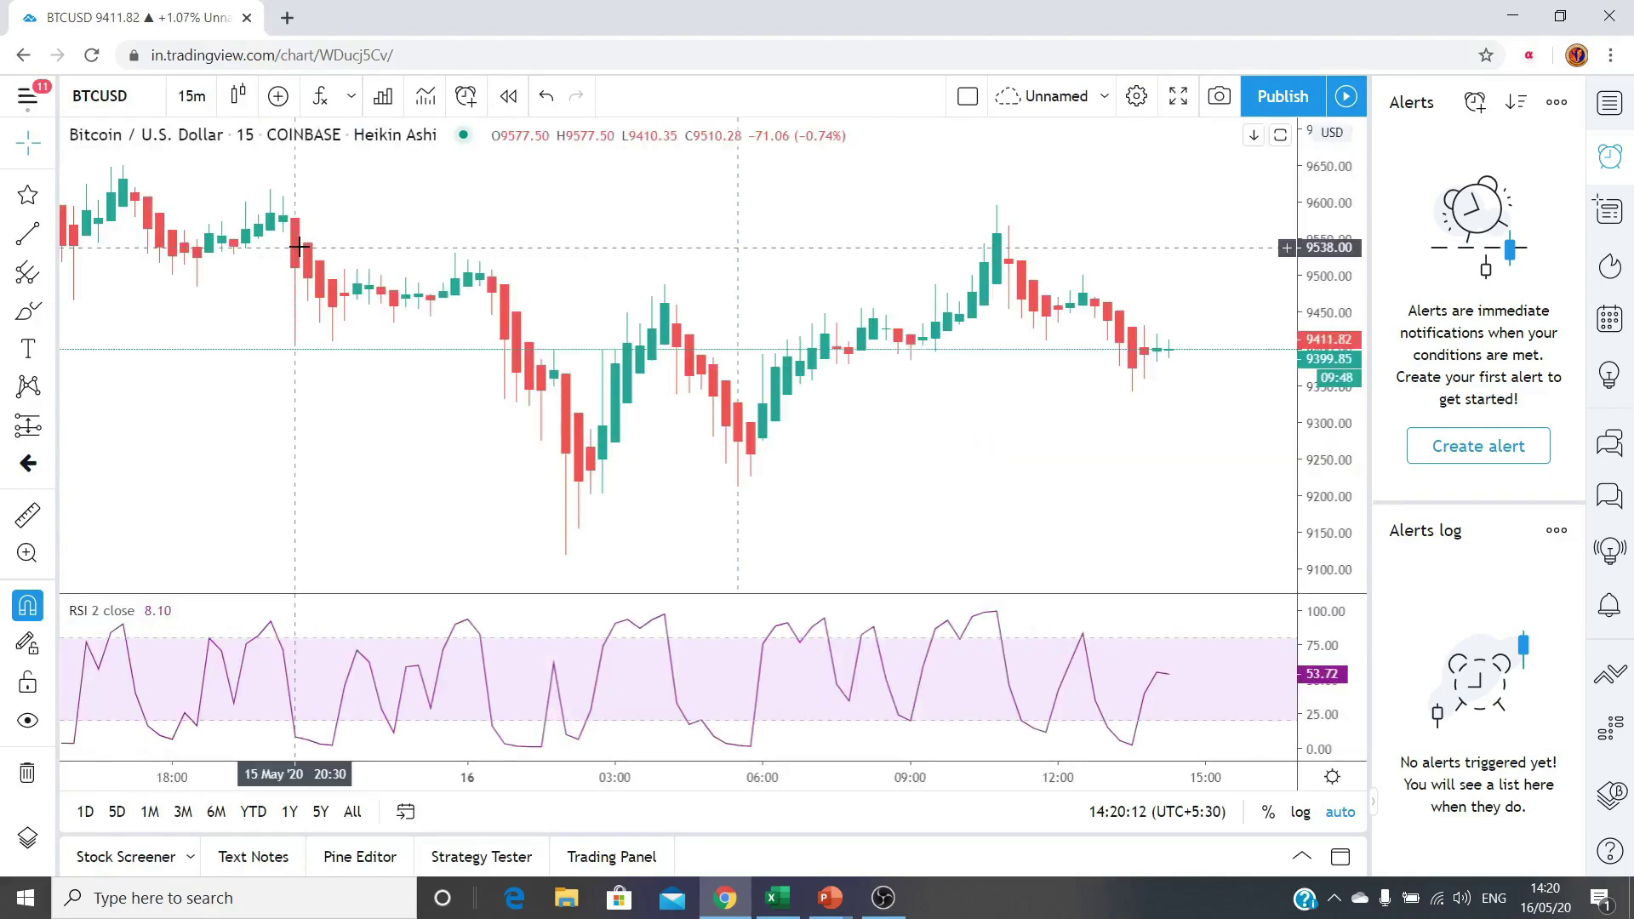
Step: Set the BTCUSD chart interval to 1 minute
click(192, 96)
click(223, 163)
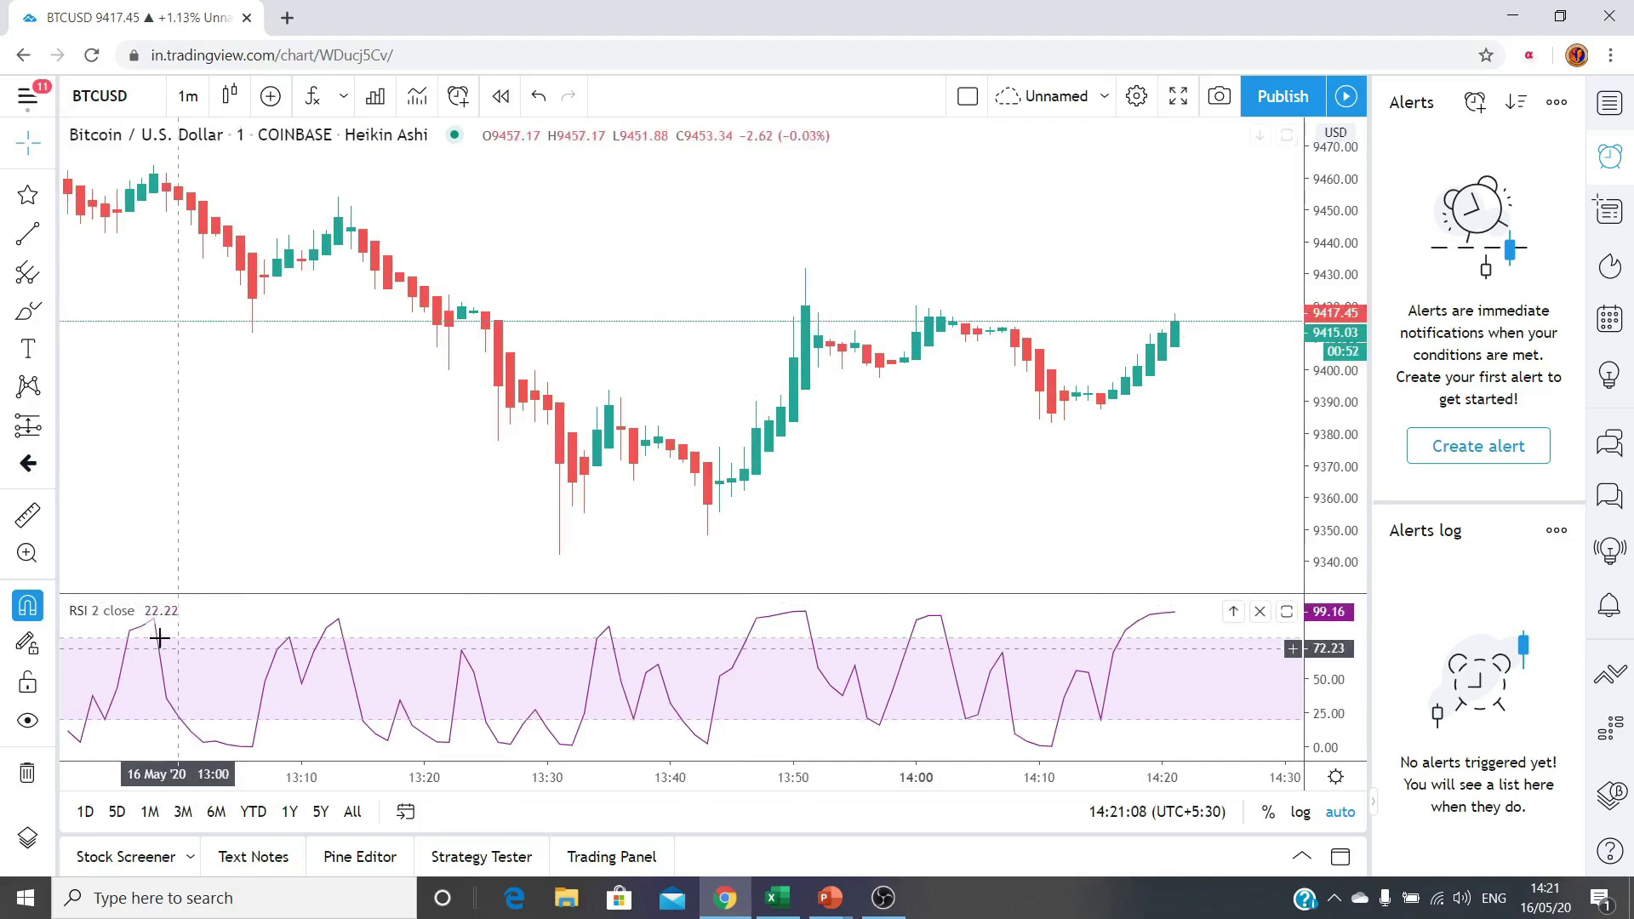
click(189, 611)
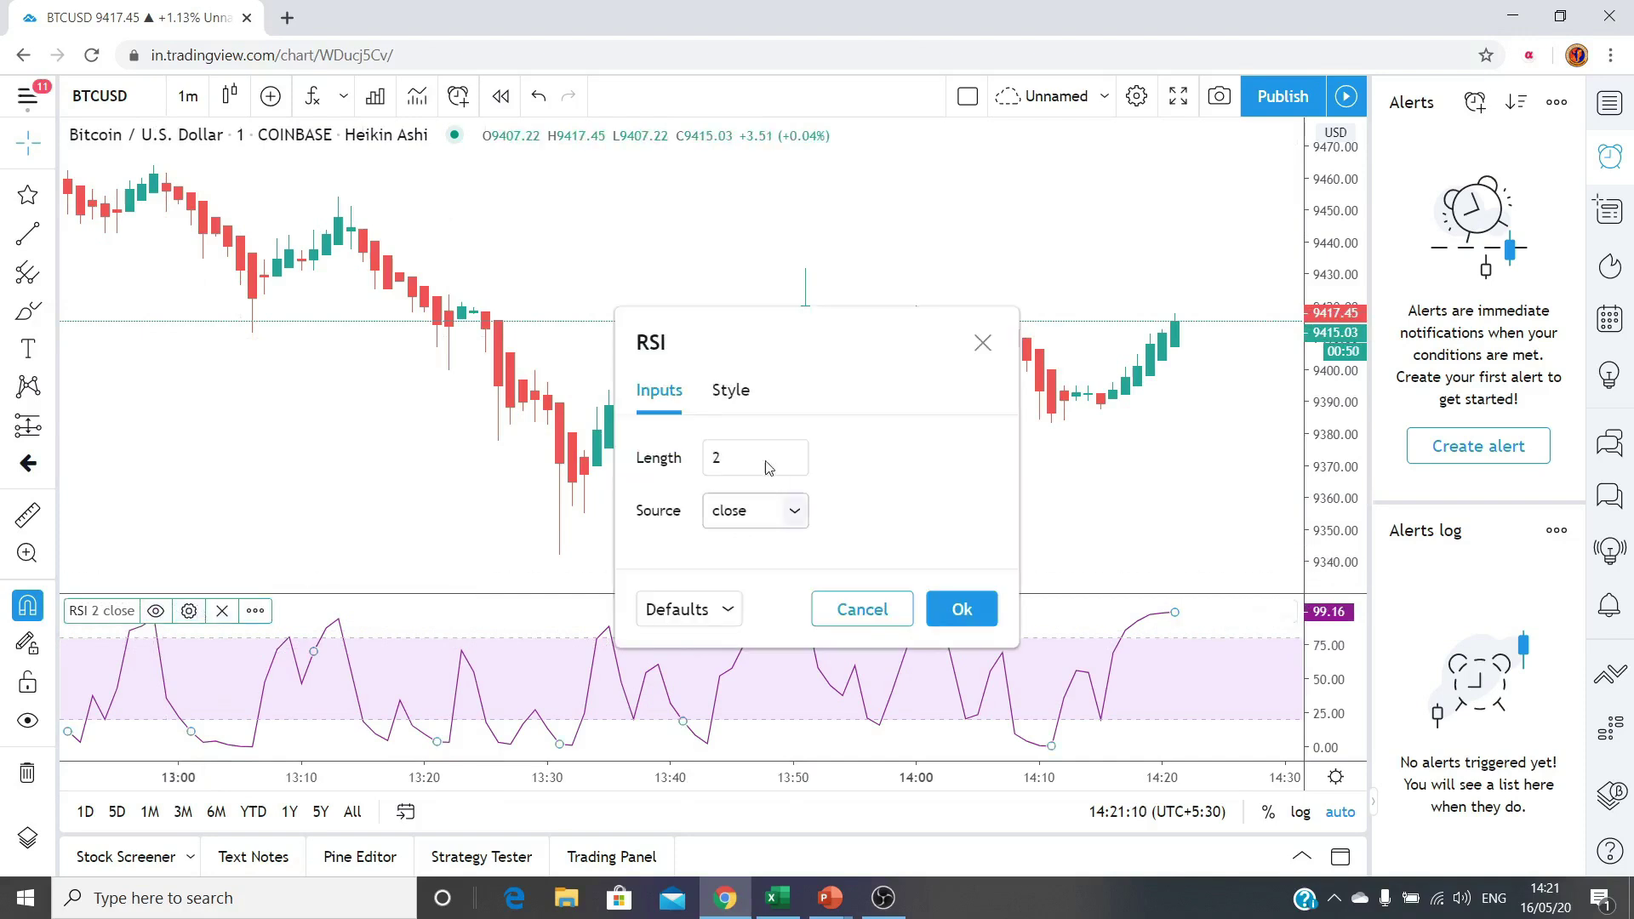
click(731, 392)
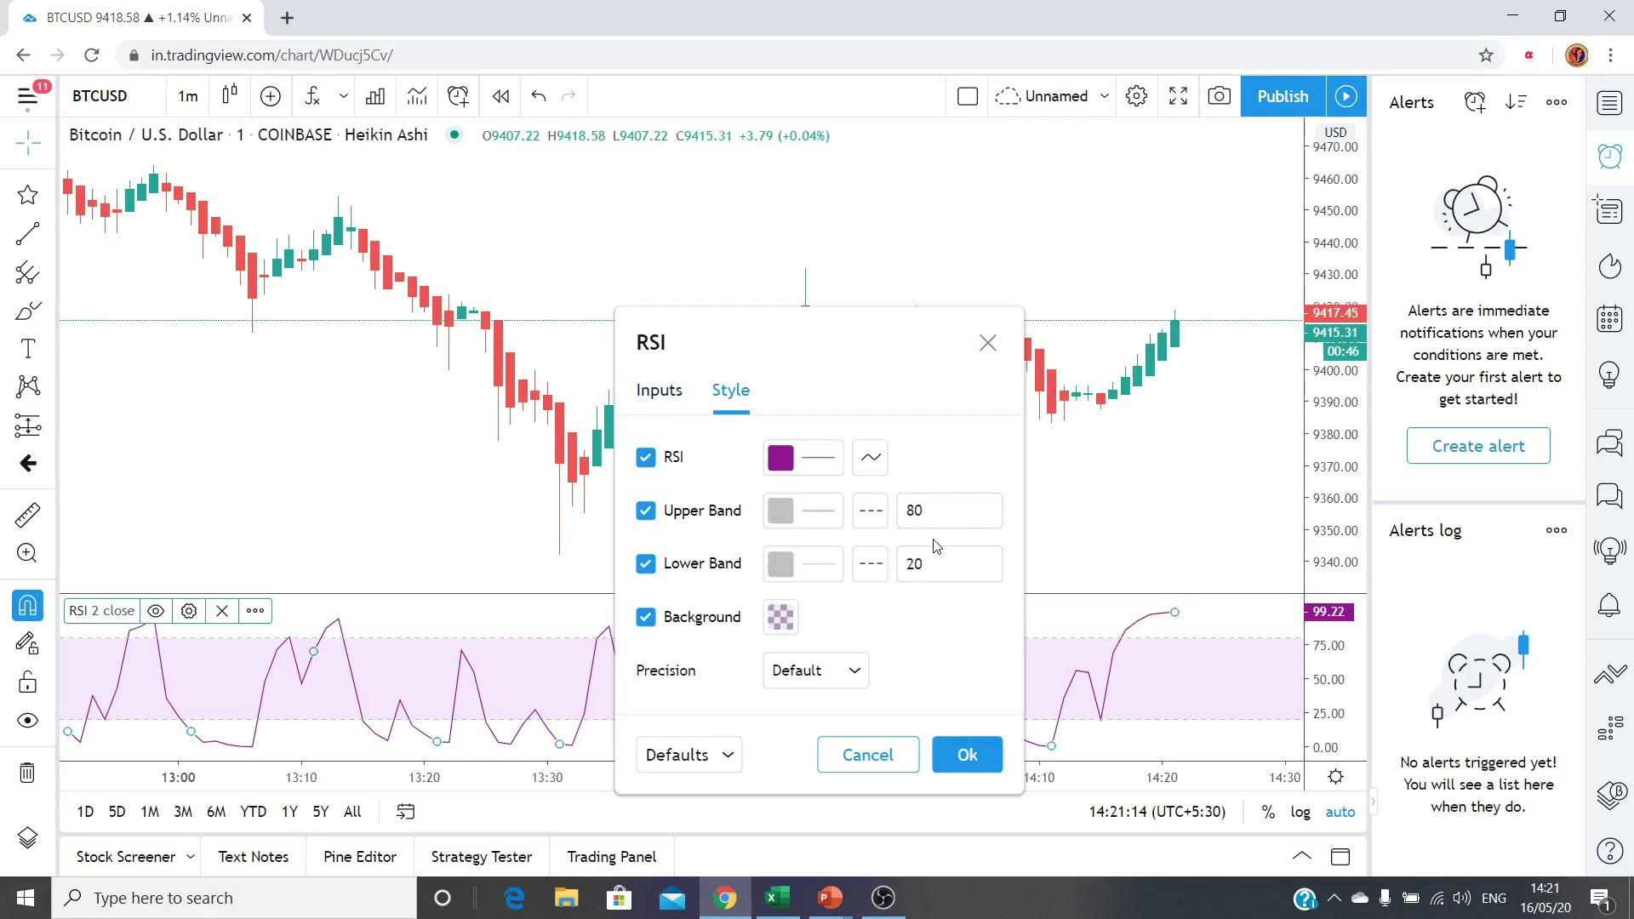
click(983, 757)
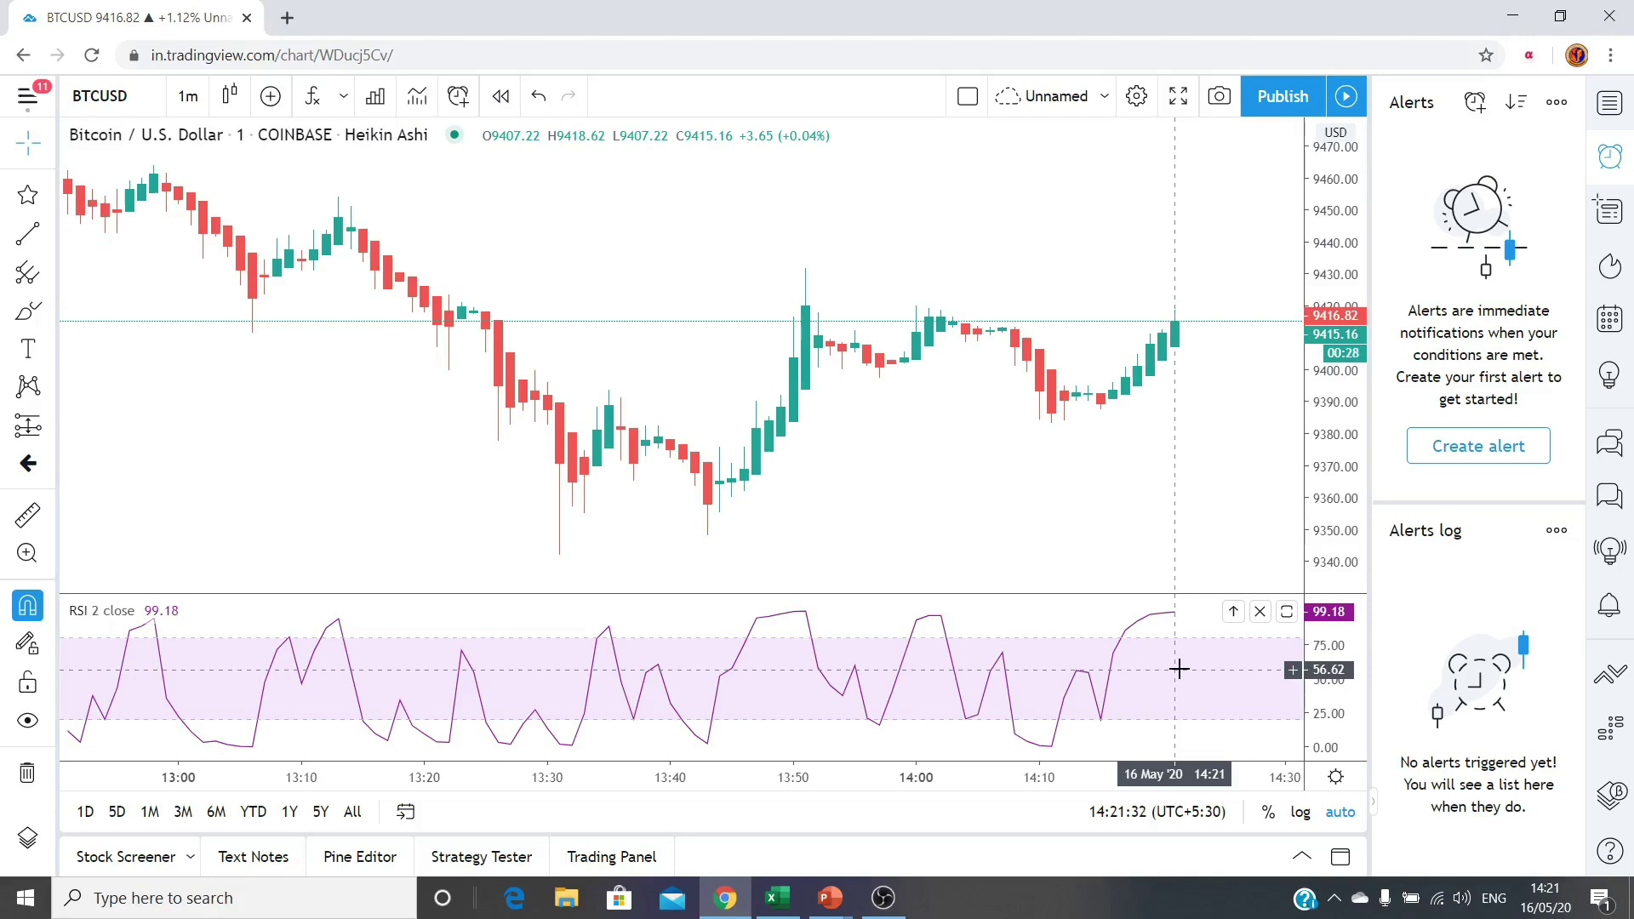
Step: Set a new alert on RSI (2, close) Crossing Down 80, firing only once
click(458, 96)
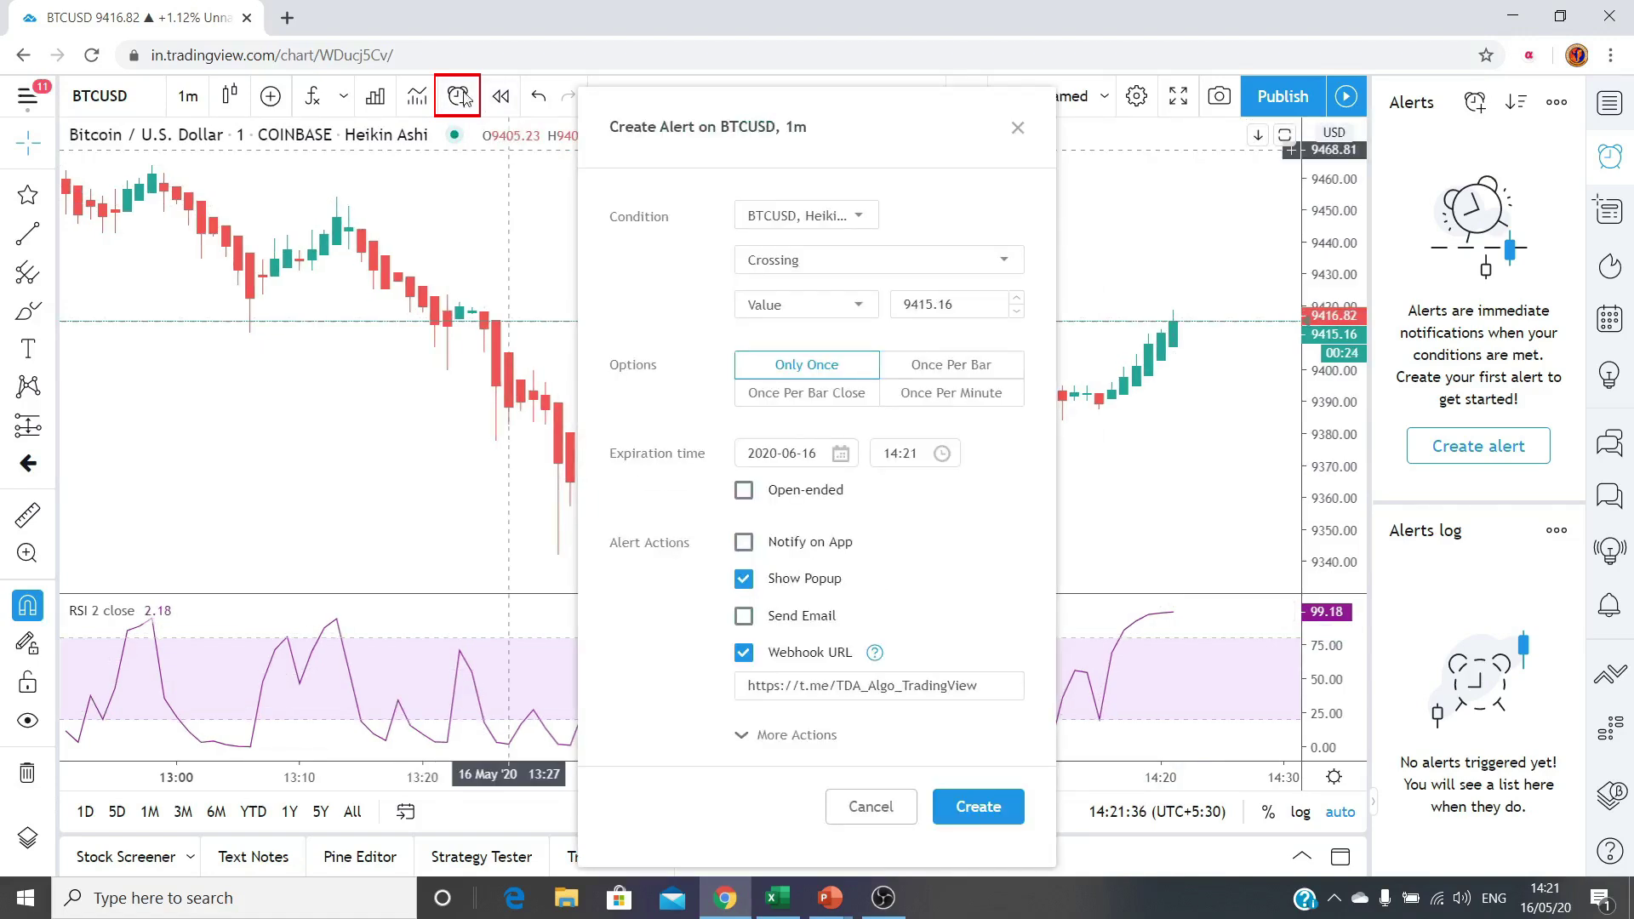
click(850, 220)
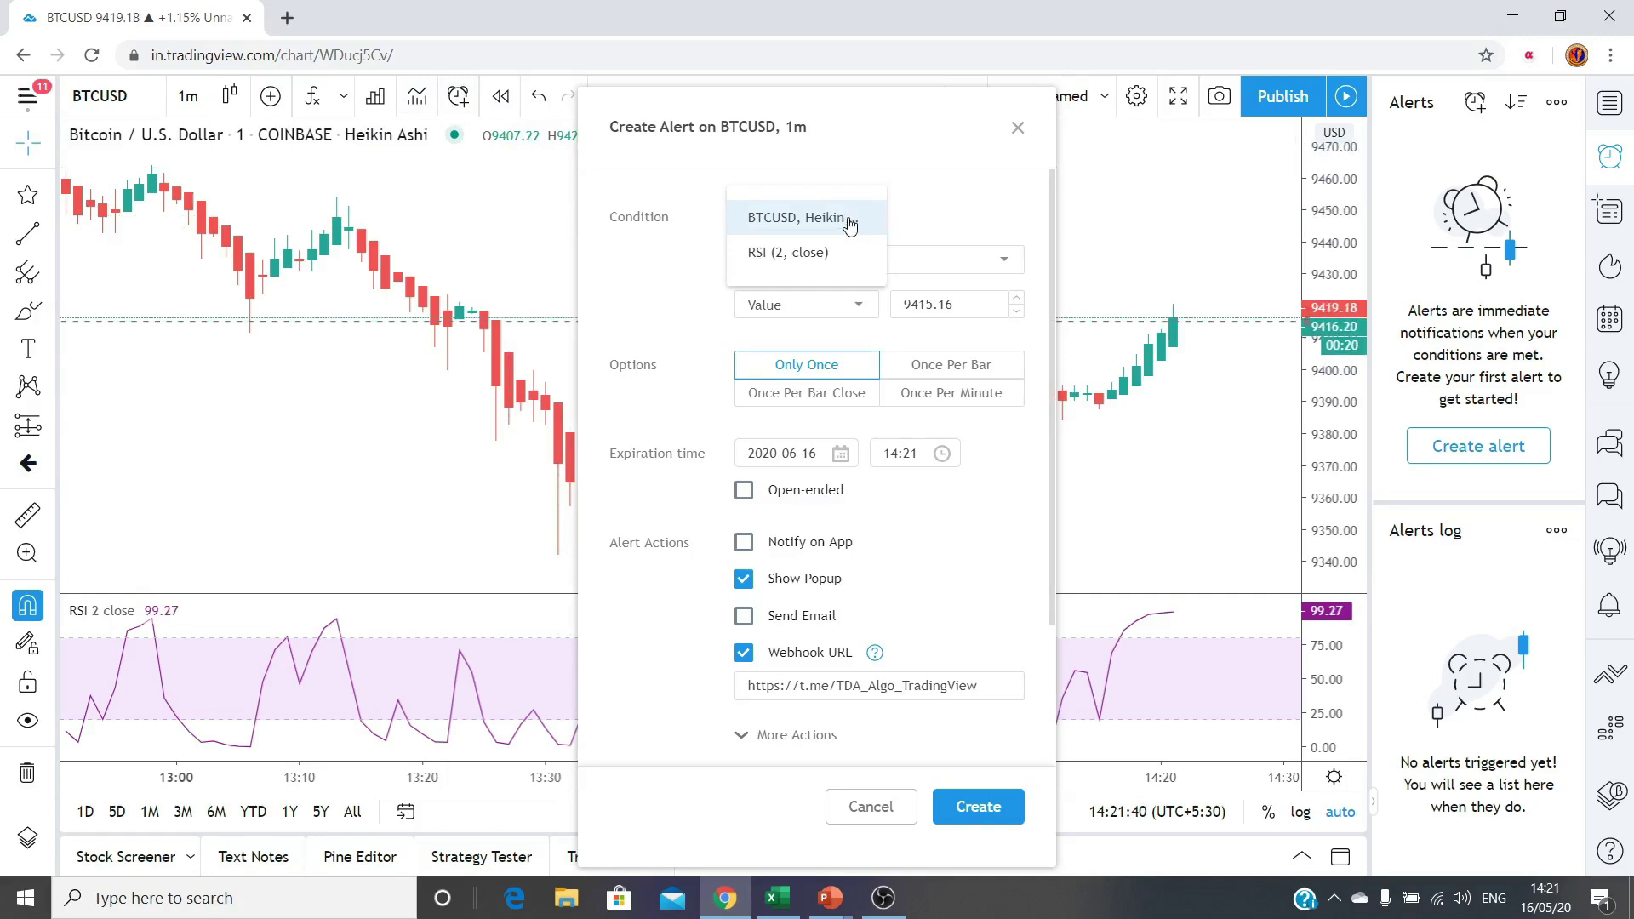
click(785, 253)
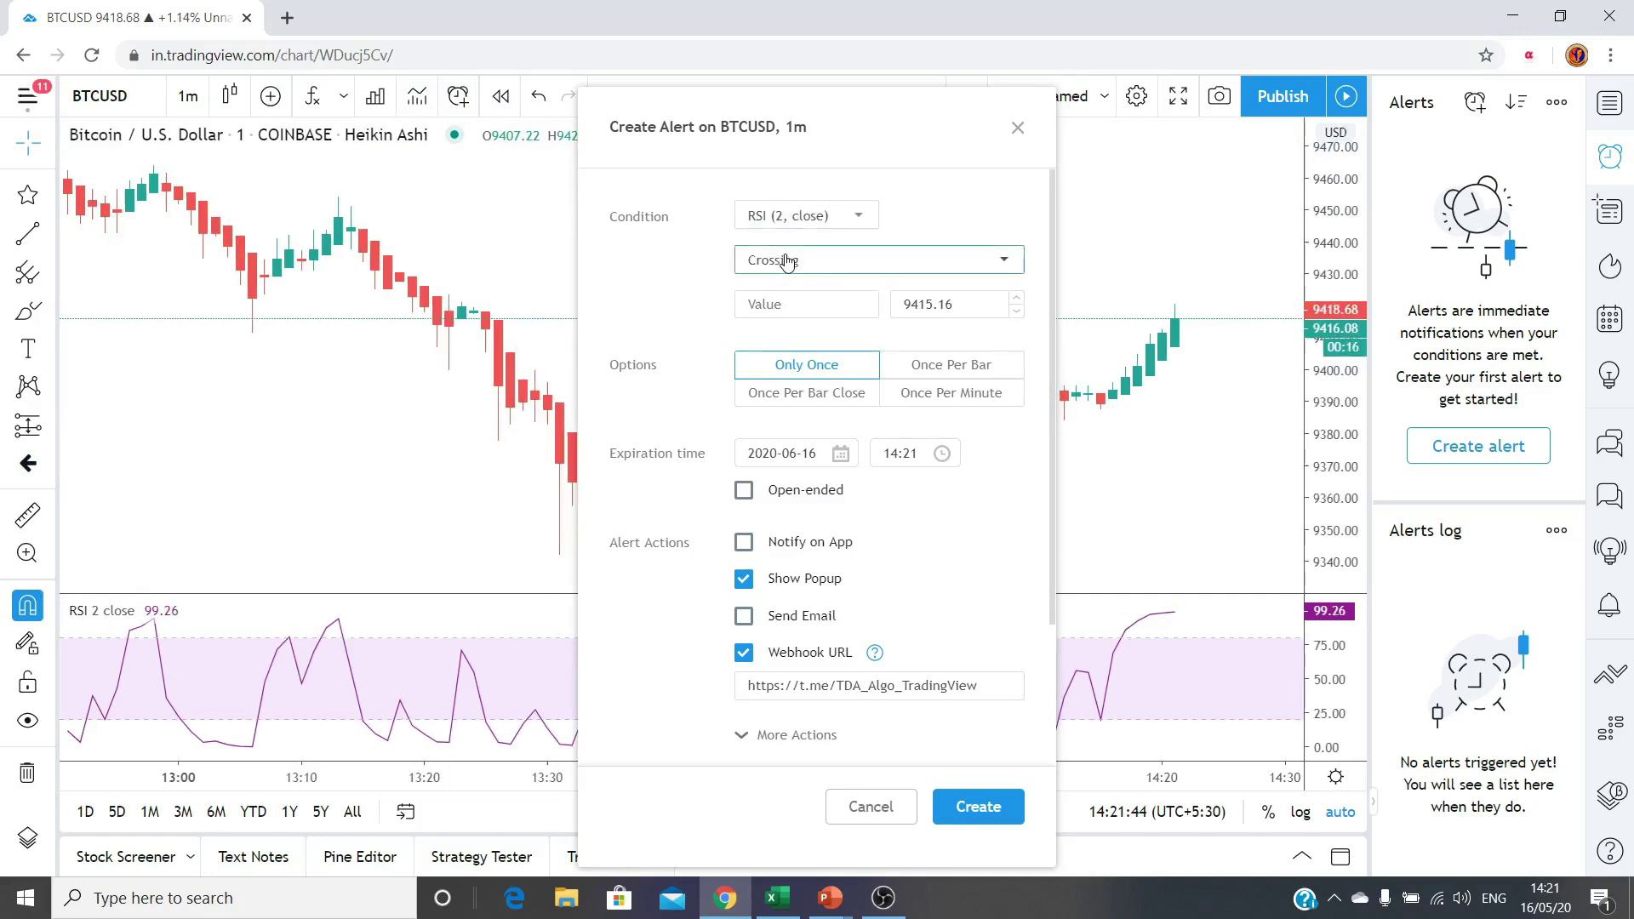
click(787, 262)
click(799, 337)
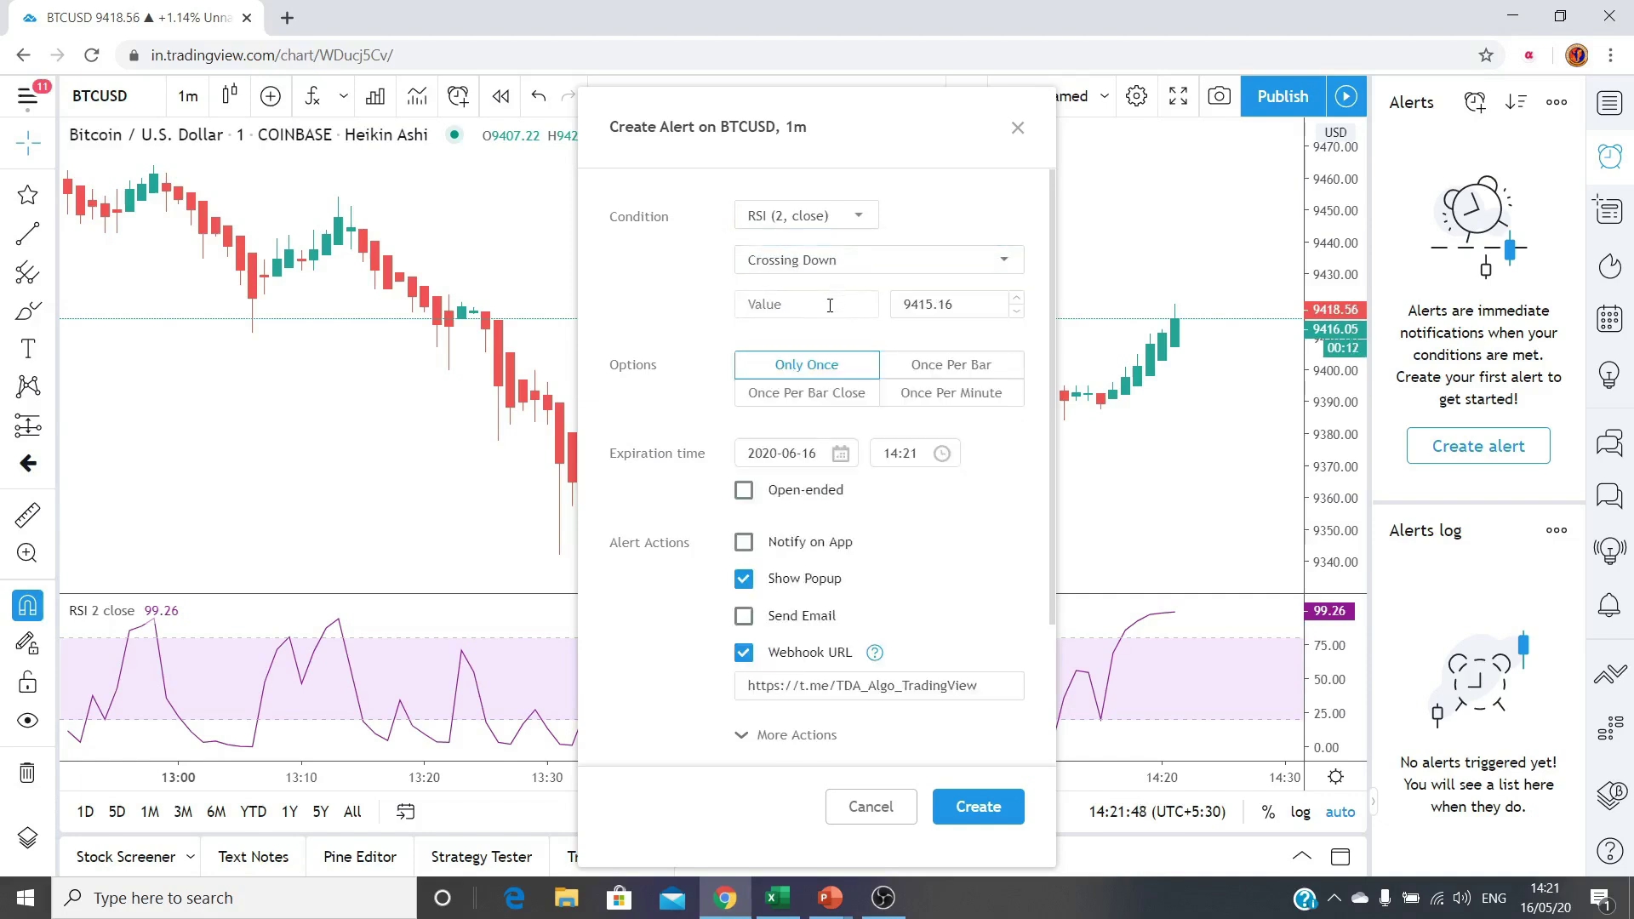
key(Tab)
key(ctrl+a)
text(80)
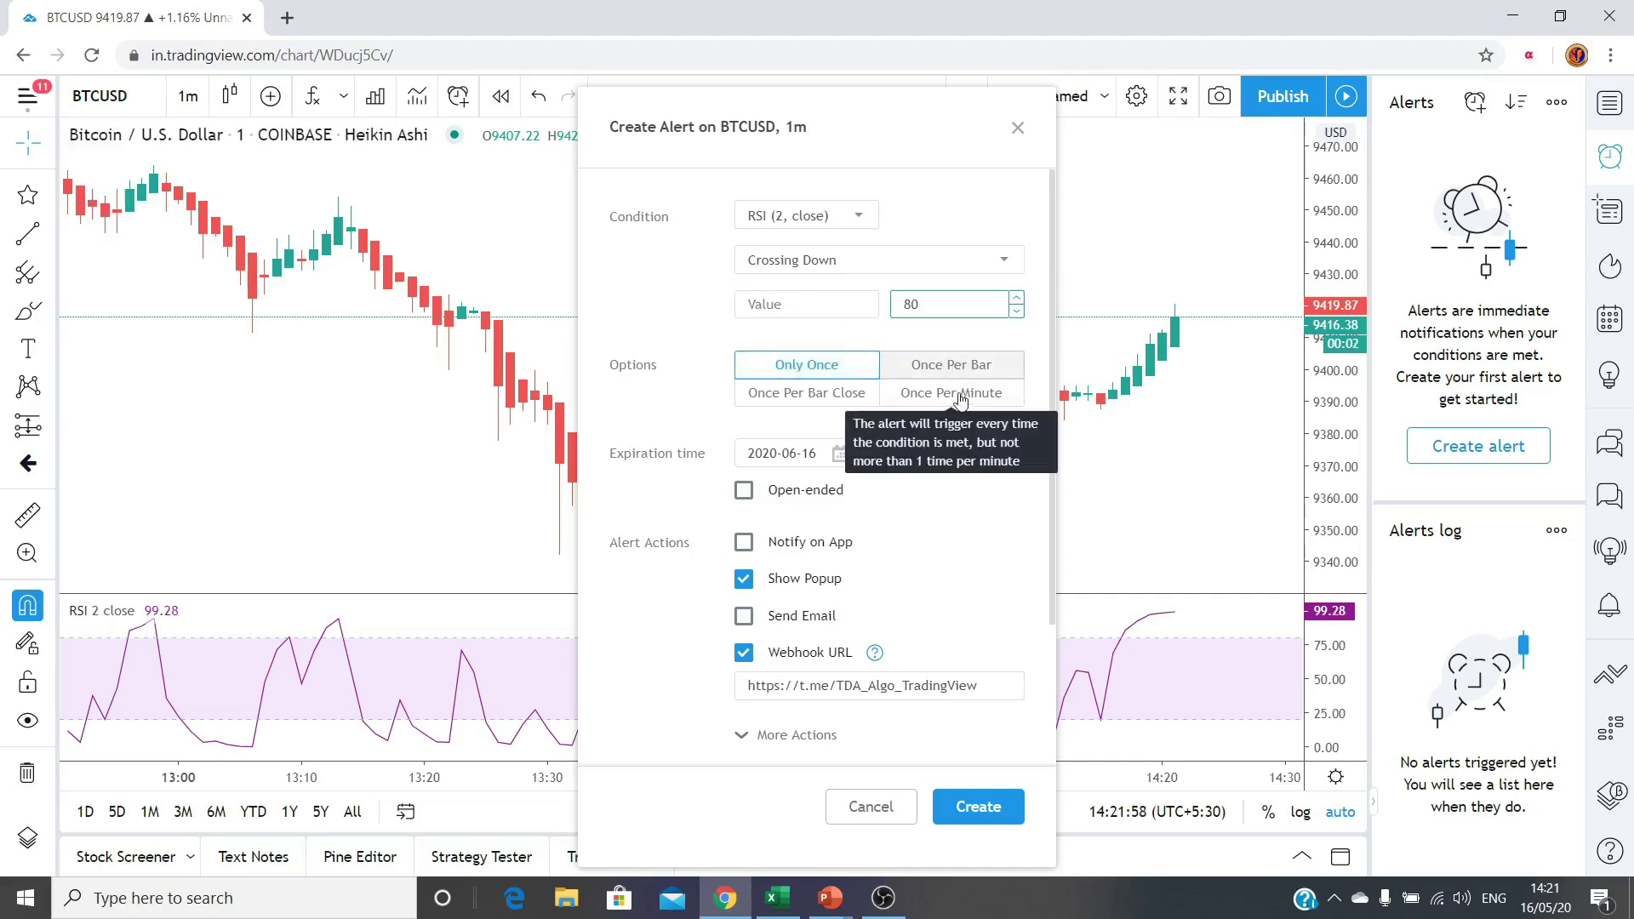
click(825, 372)
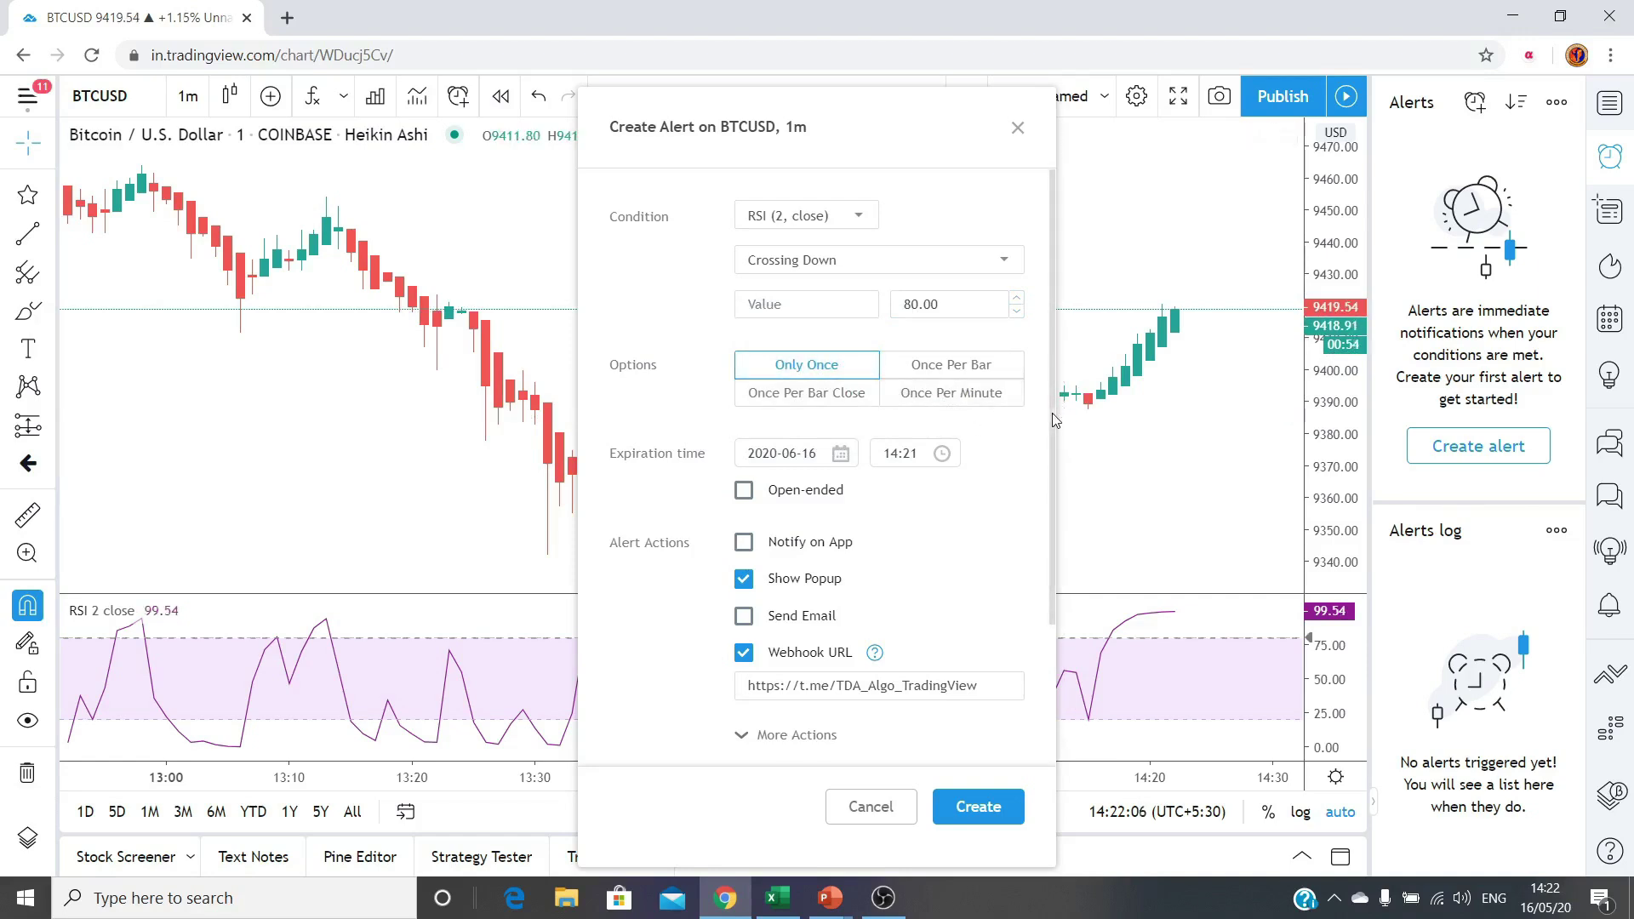
Step: Add 'TIME TO SHORT' on a new line of the alert message and create the alert
scroll(1044, 594, down, 2)
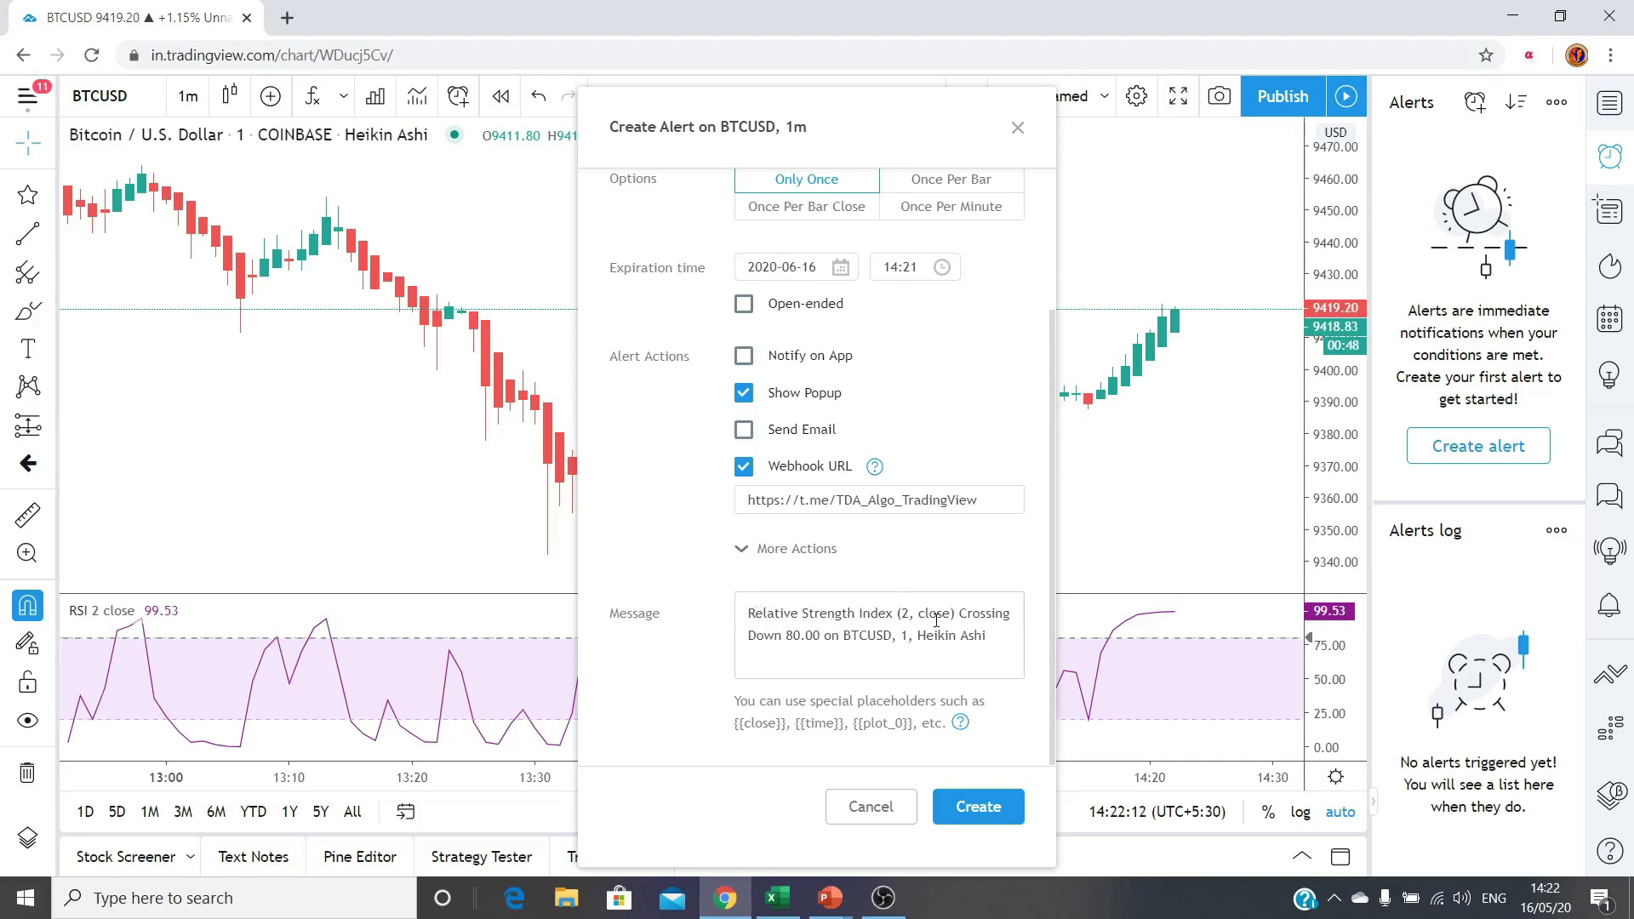
click(998, 635)
key(Return)
text(TIME TO HORT)
key(Left)
key(Left)
text(S)
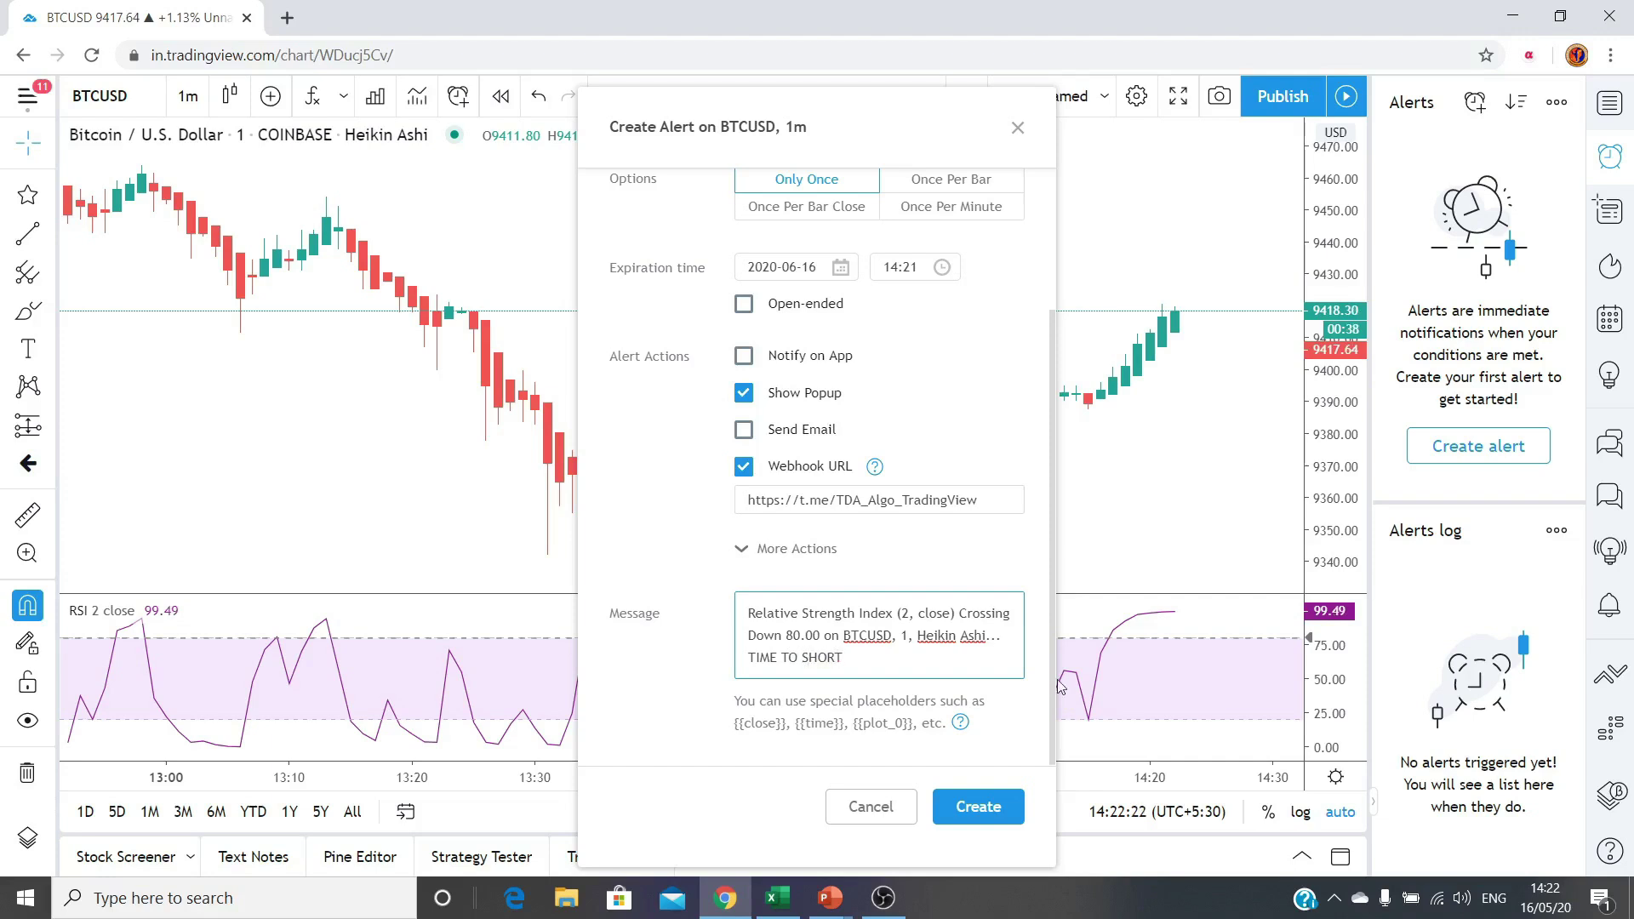
click(986, 807)
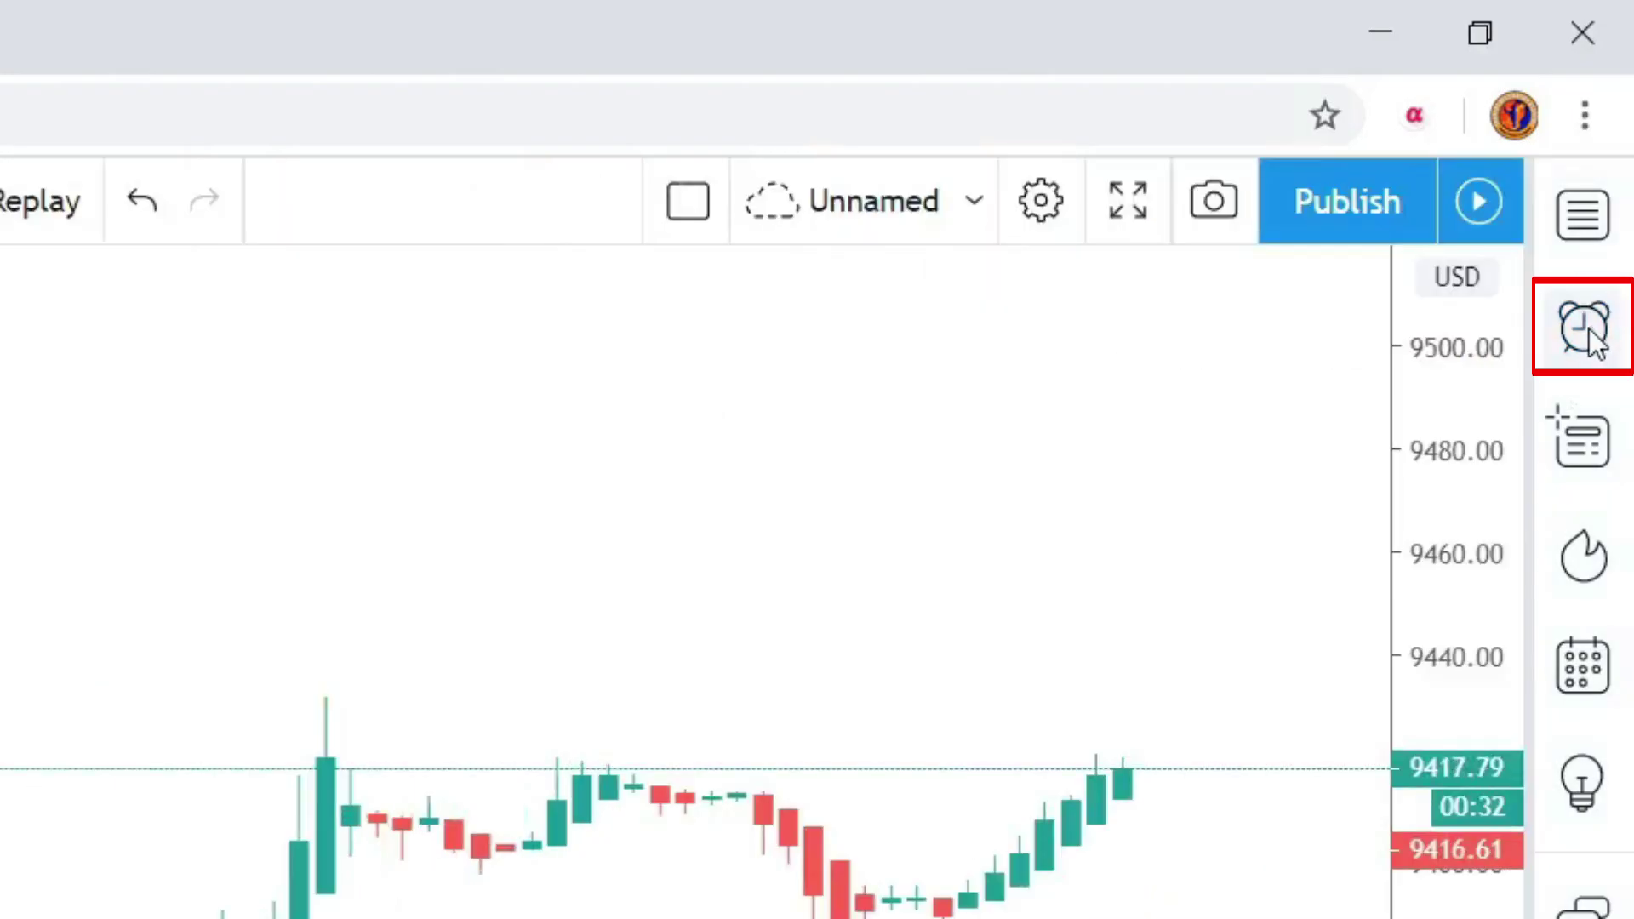
Step: Show the Alerts list with the active BTCUSD RSI (2, close) Crossing Down 80 alert
click(1596, 342)
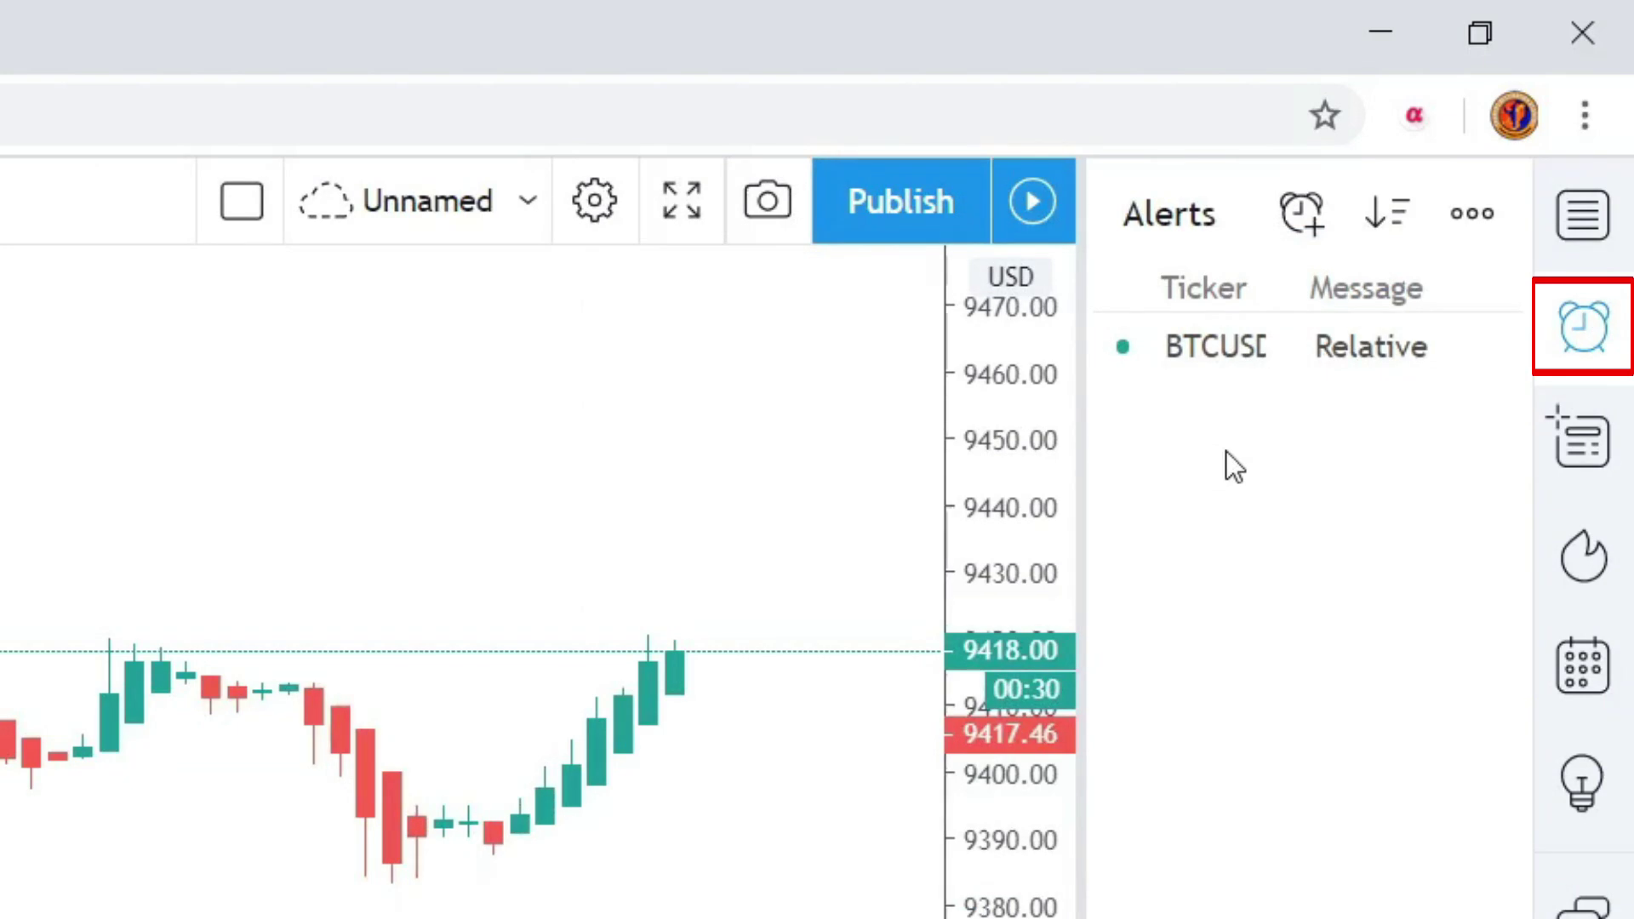
mouse_move(1355, 383)
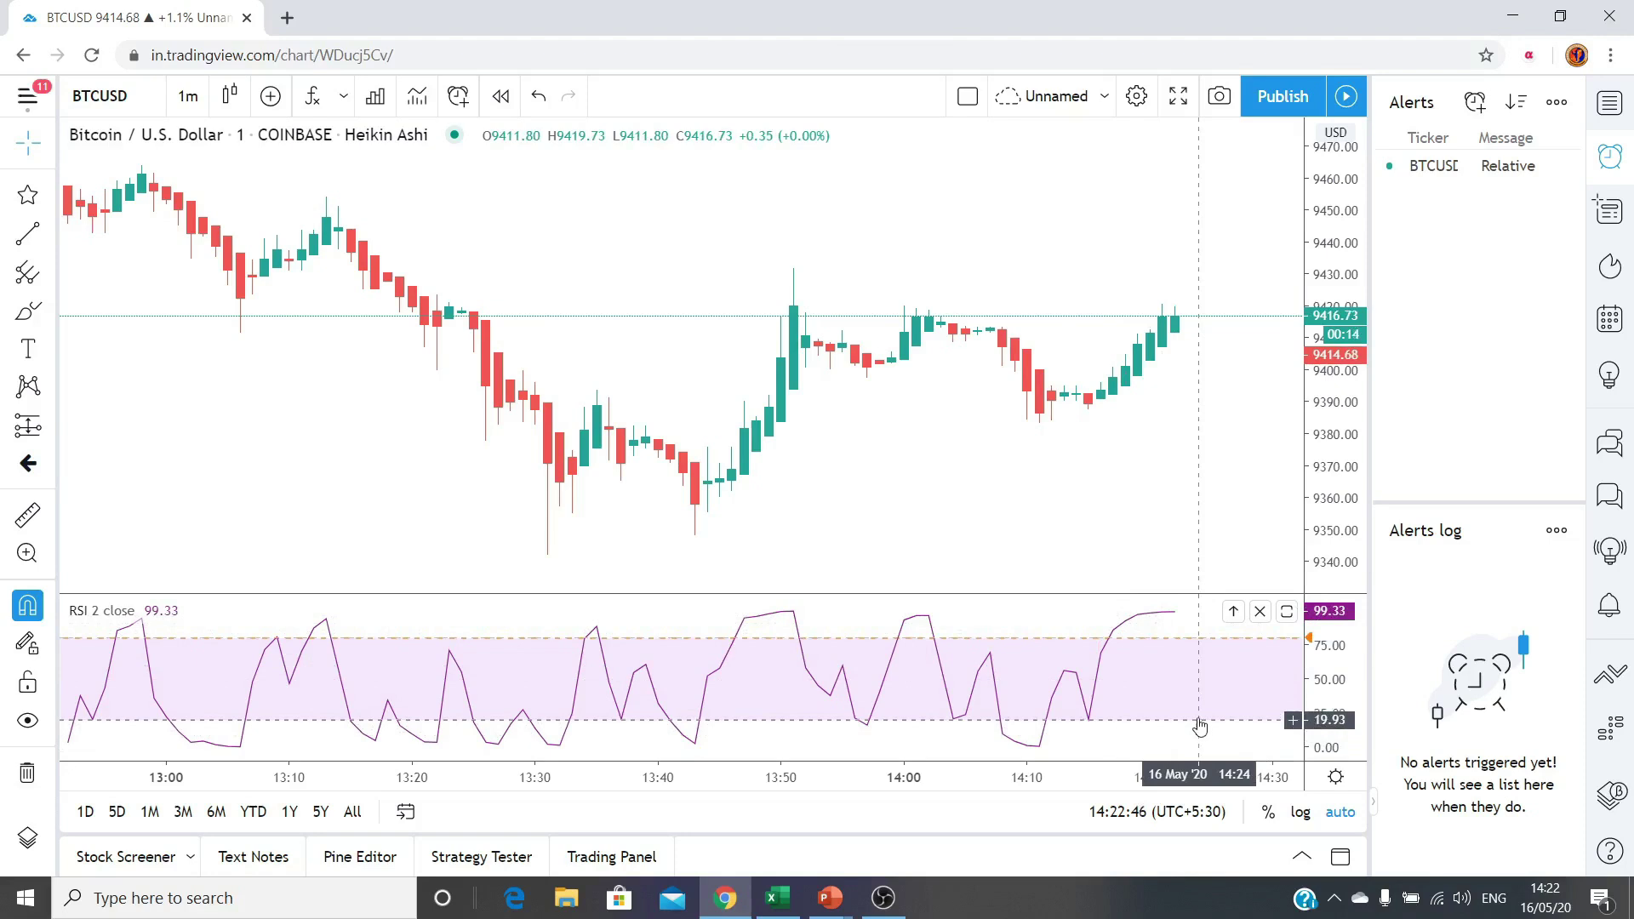
Step: Start a second alert on RSI (2, close) Crossing Up with threshold 20
click(458, 97)
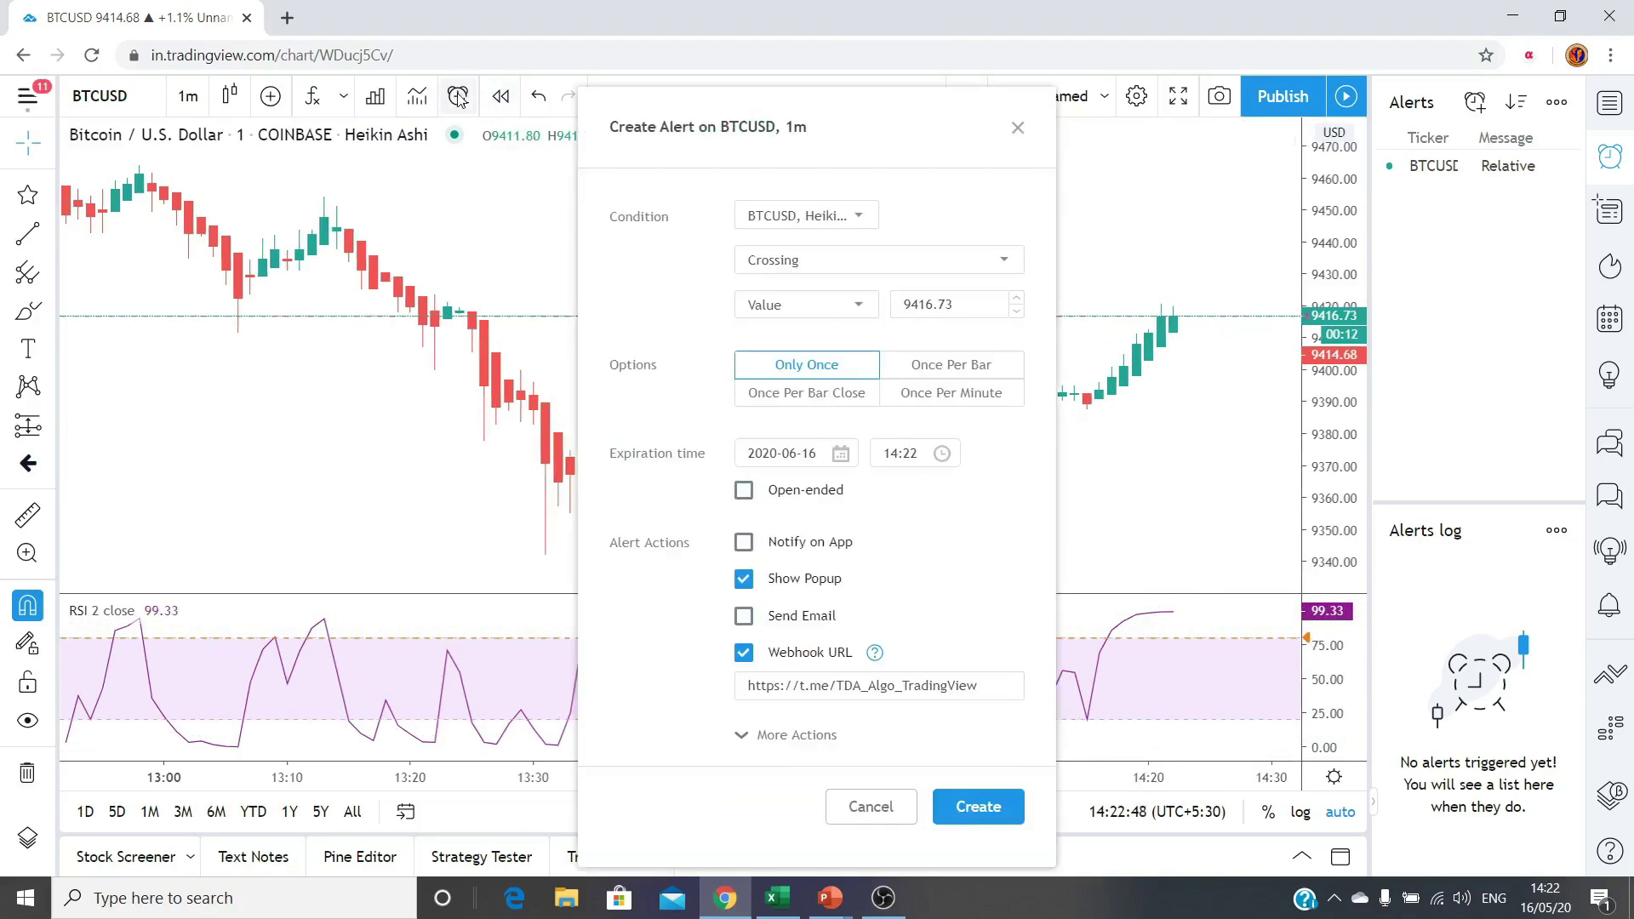
click(800, 215)
click(808, 255)
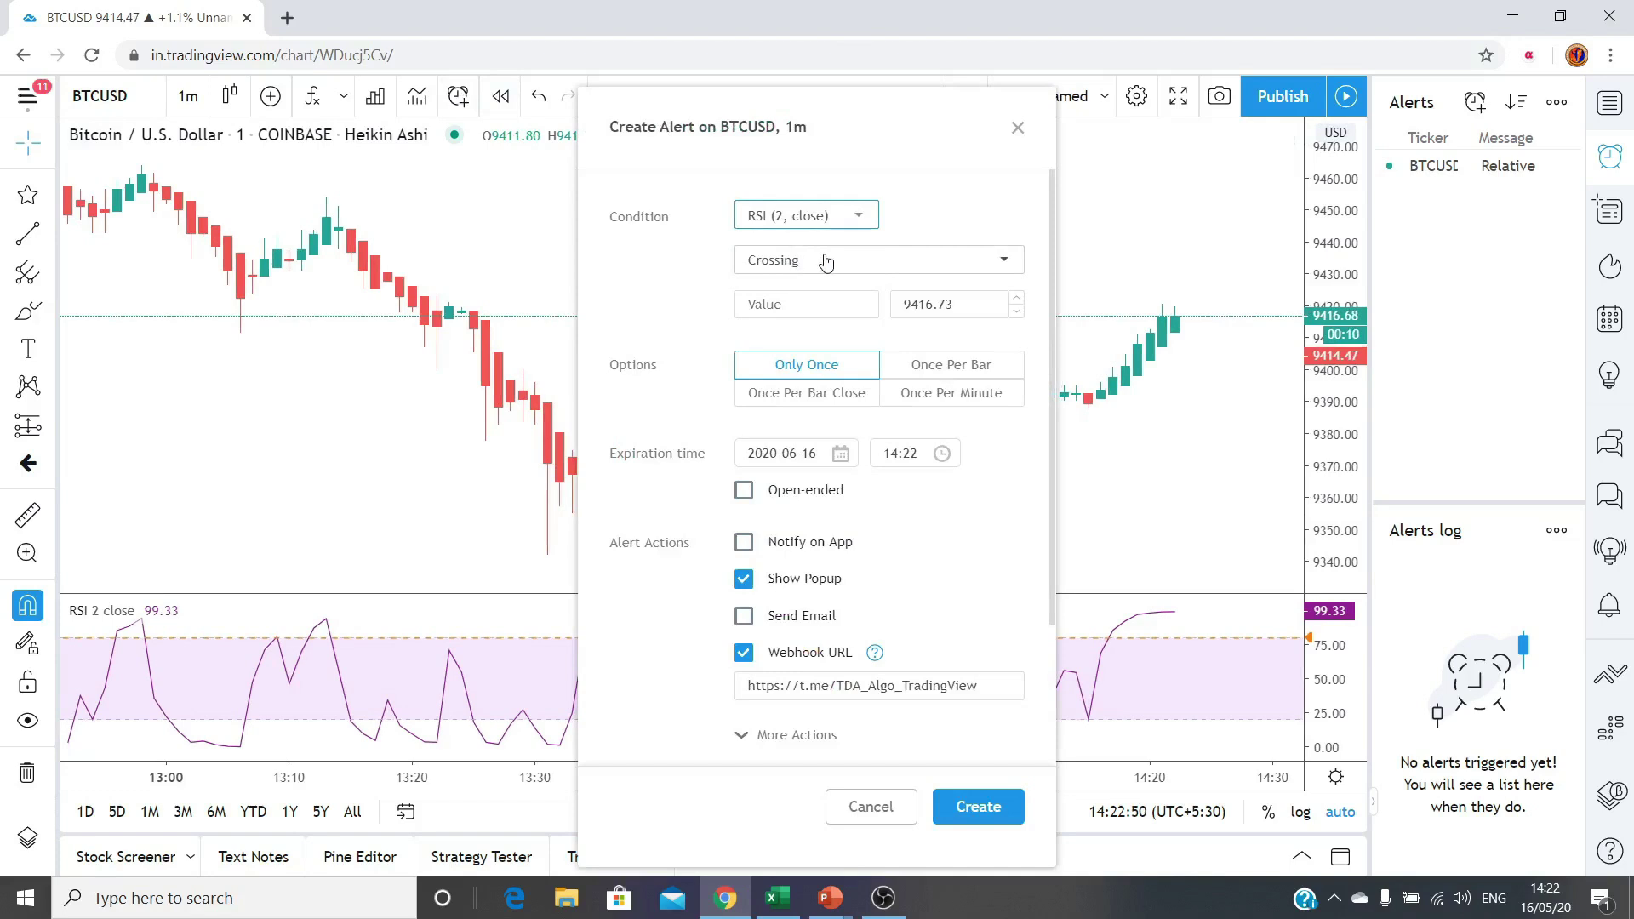
click(815, 261)
click(823, 302)
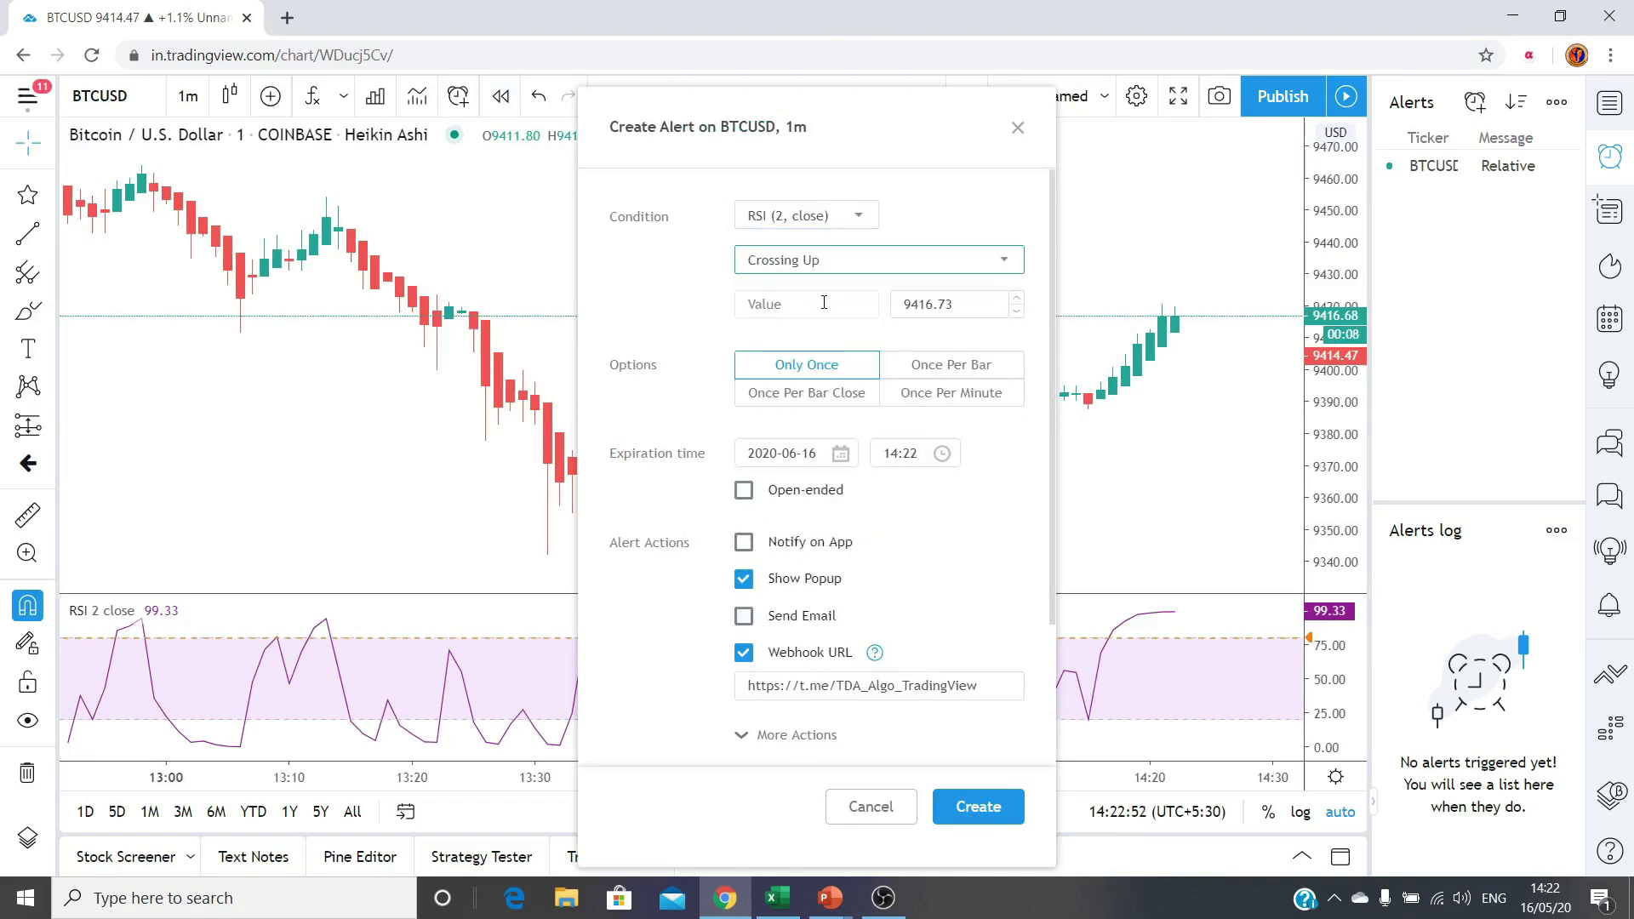
click(976, 299)
text(20)
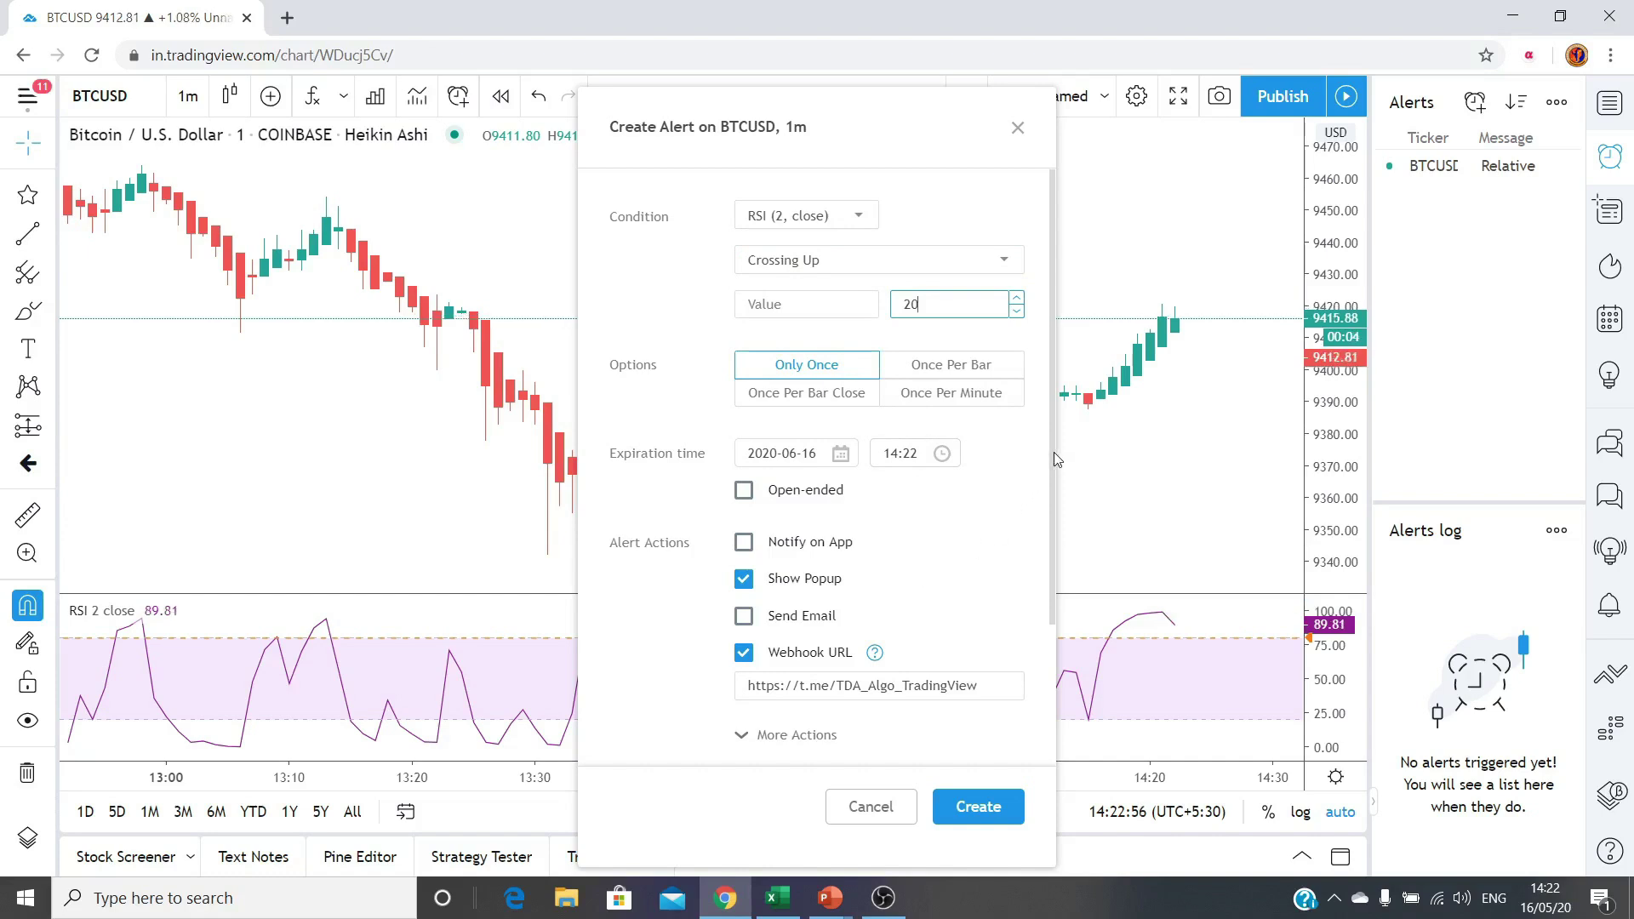
Step: Append 'TDA_AlgoTRADE' to the alert message and create the crossing-up alert
scroll(1054, 452, down, 3)
click(990, 636)
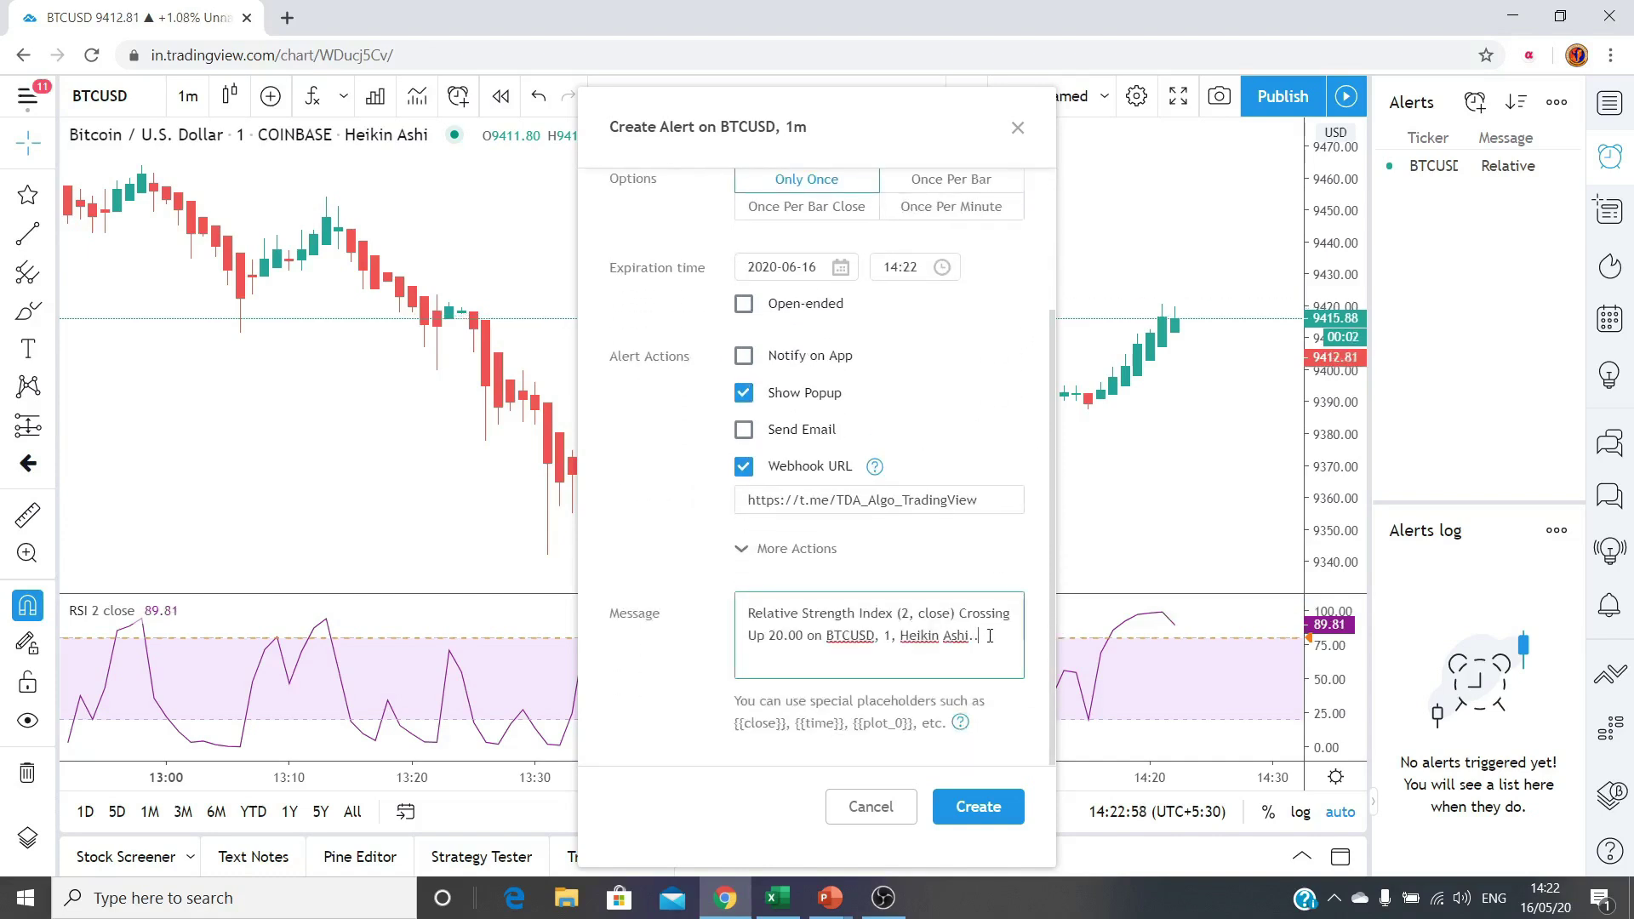
text(TDA_Algo)
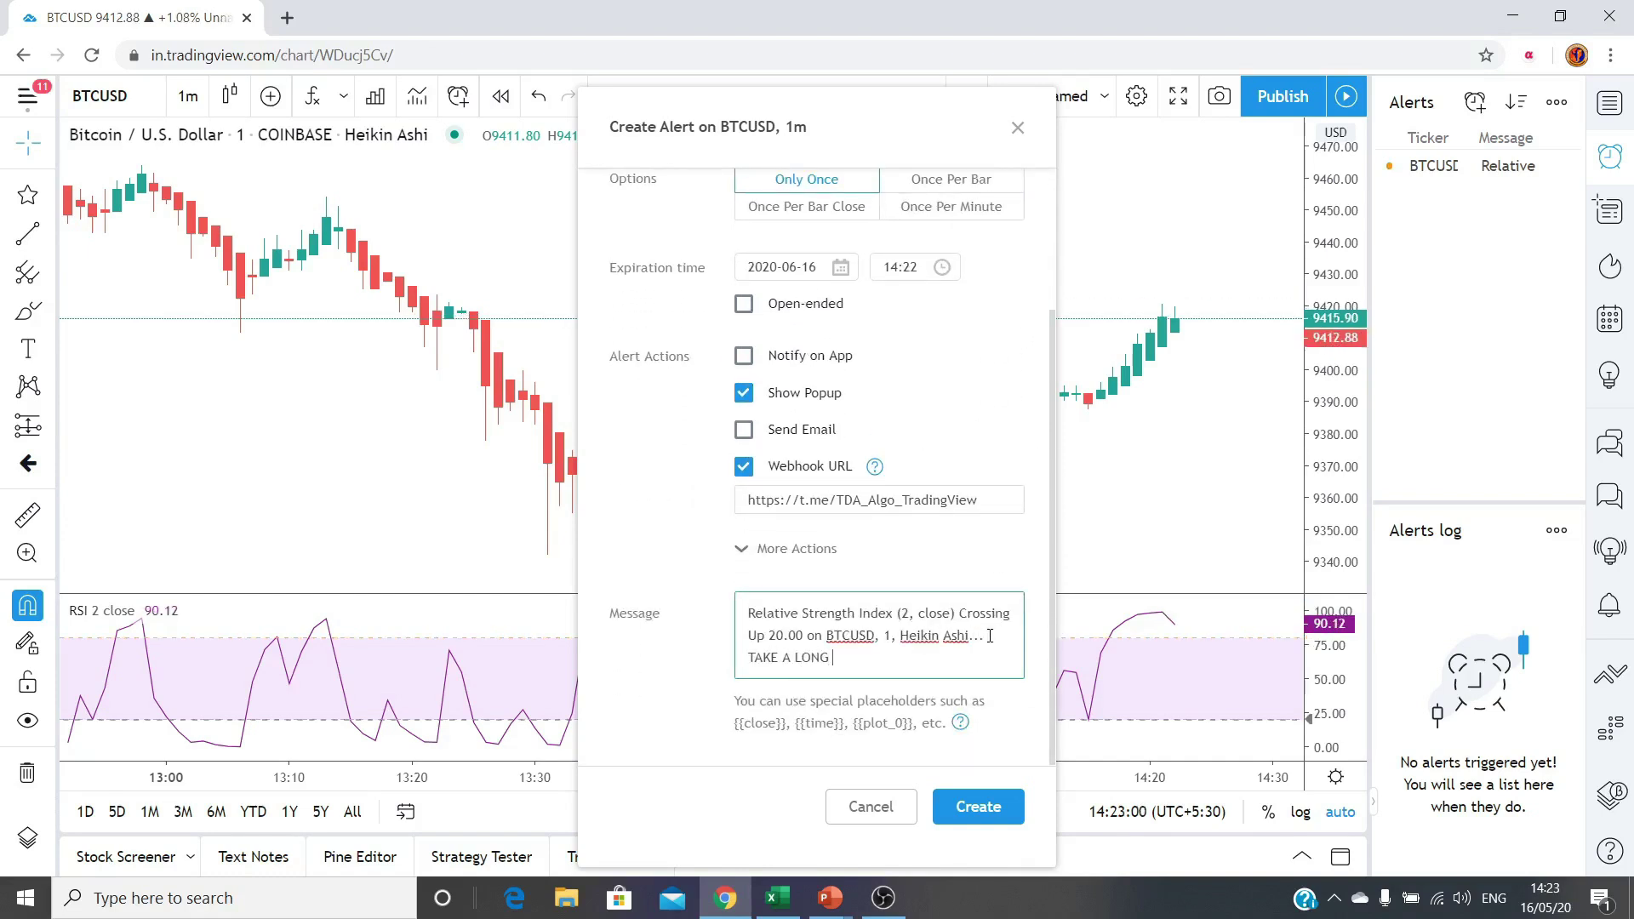
text(TRADE)
key(Escape)
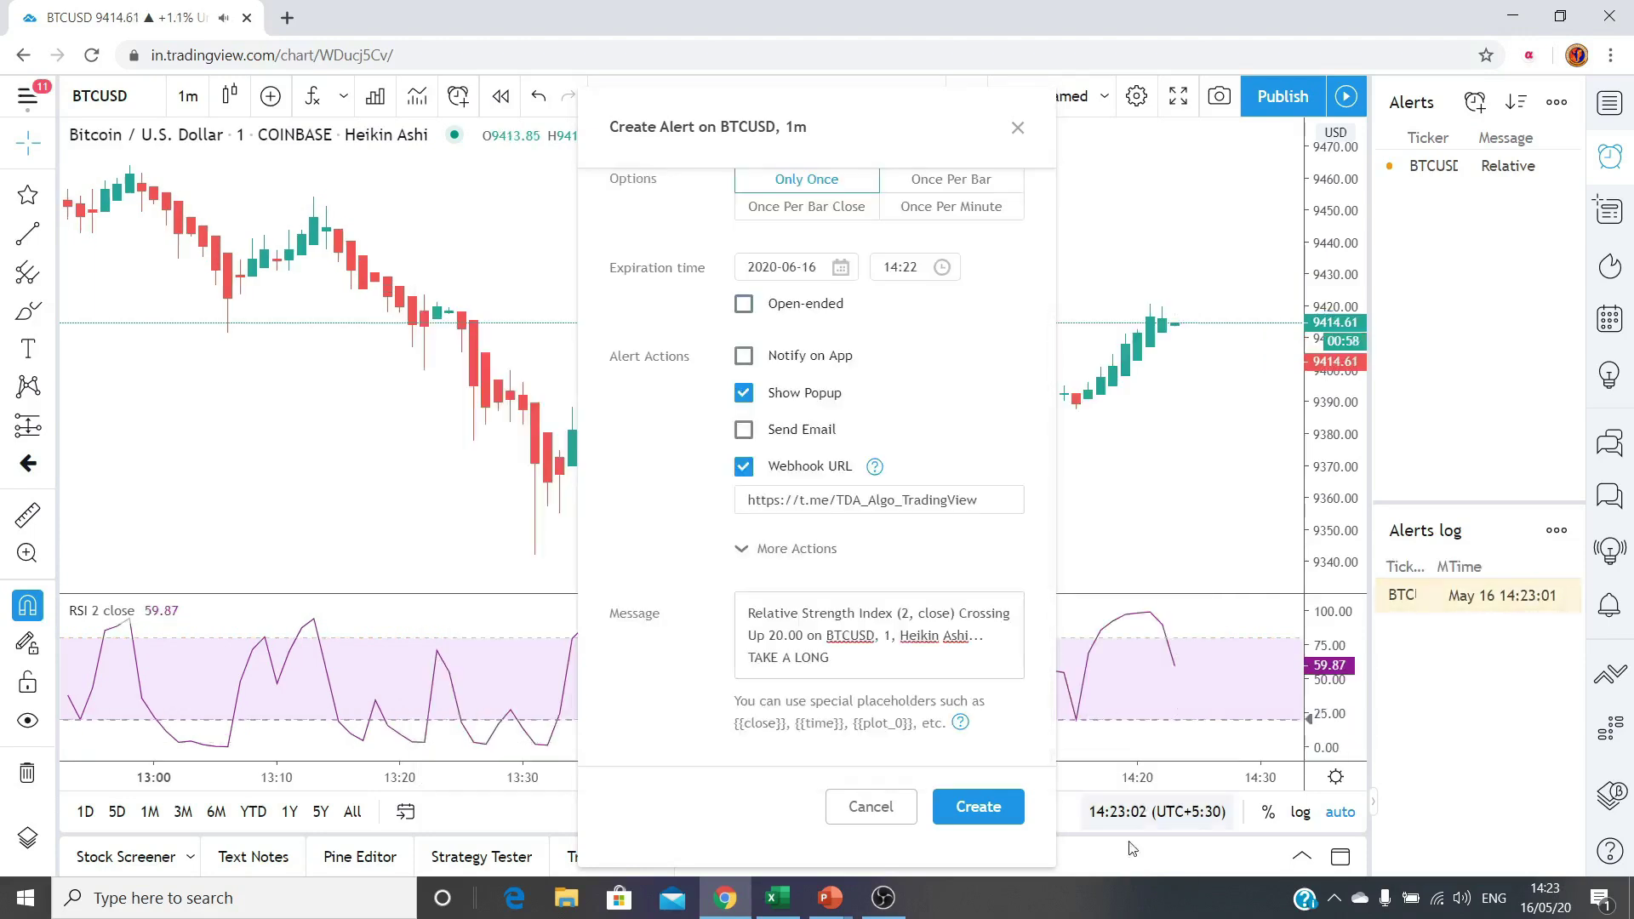
click(967, 812)
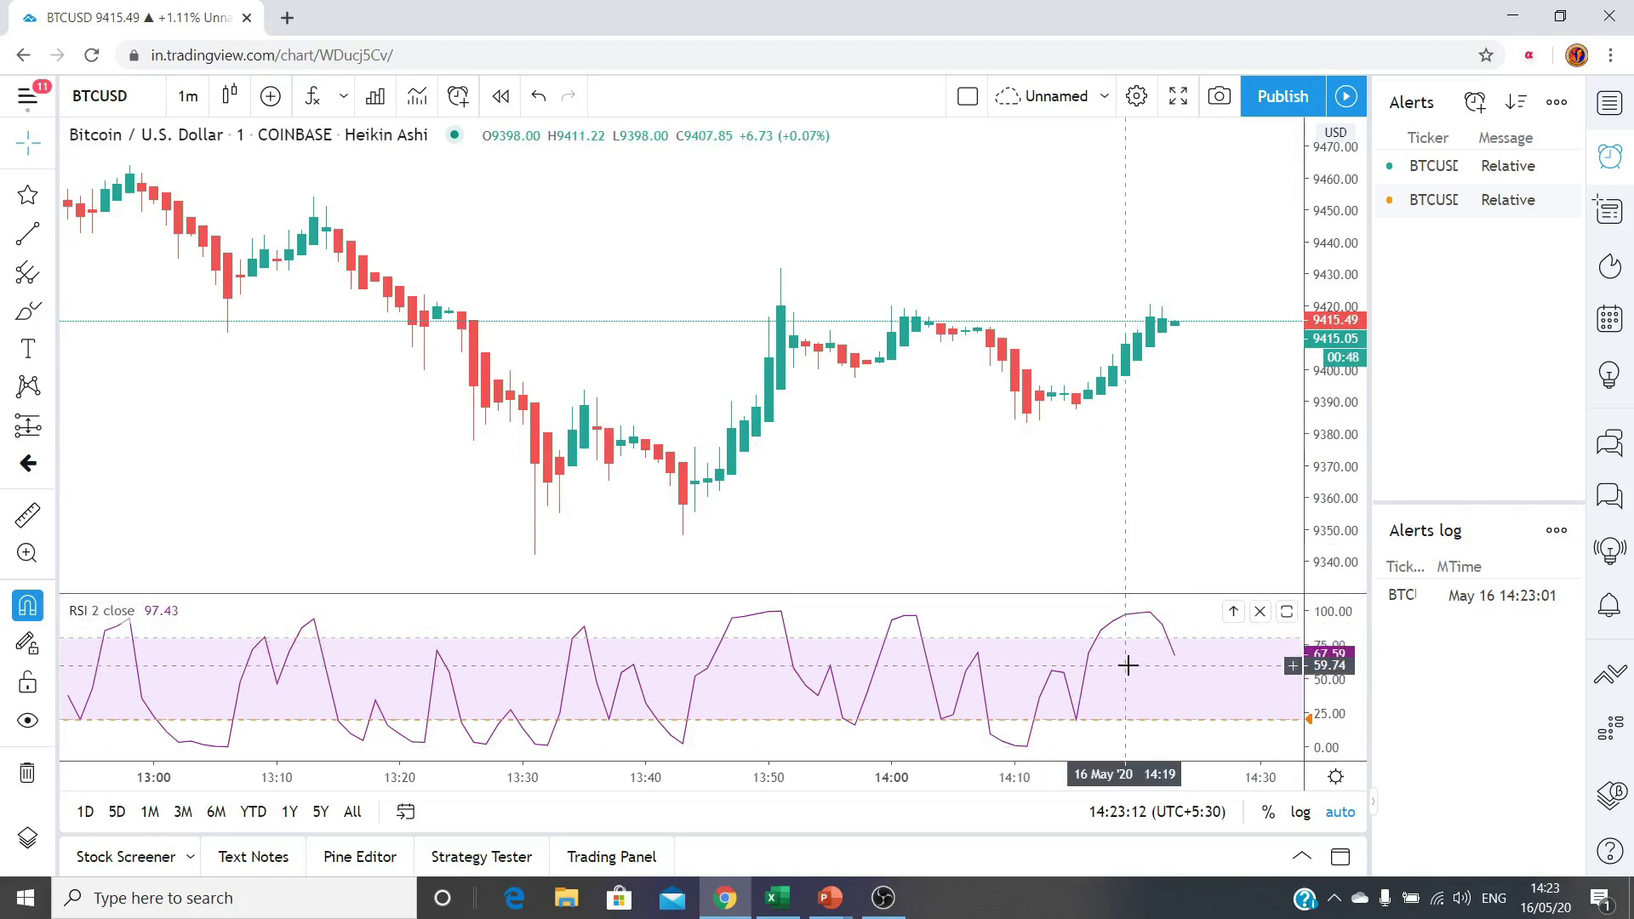
Step: Review the triggered 14:23:01 alert log entry and bring up the line drawing tools list
click(1436, 593)
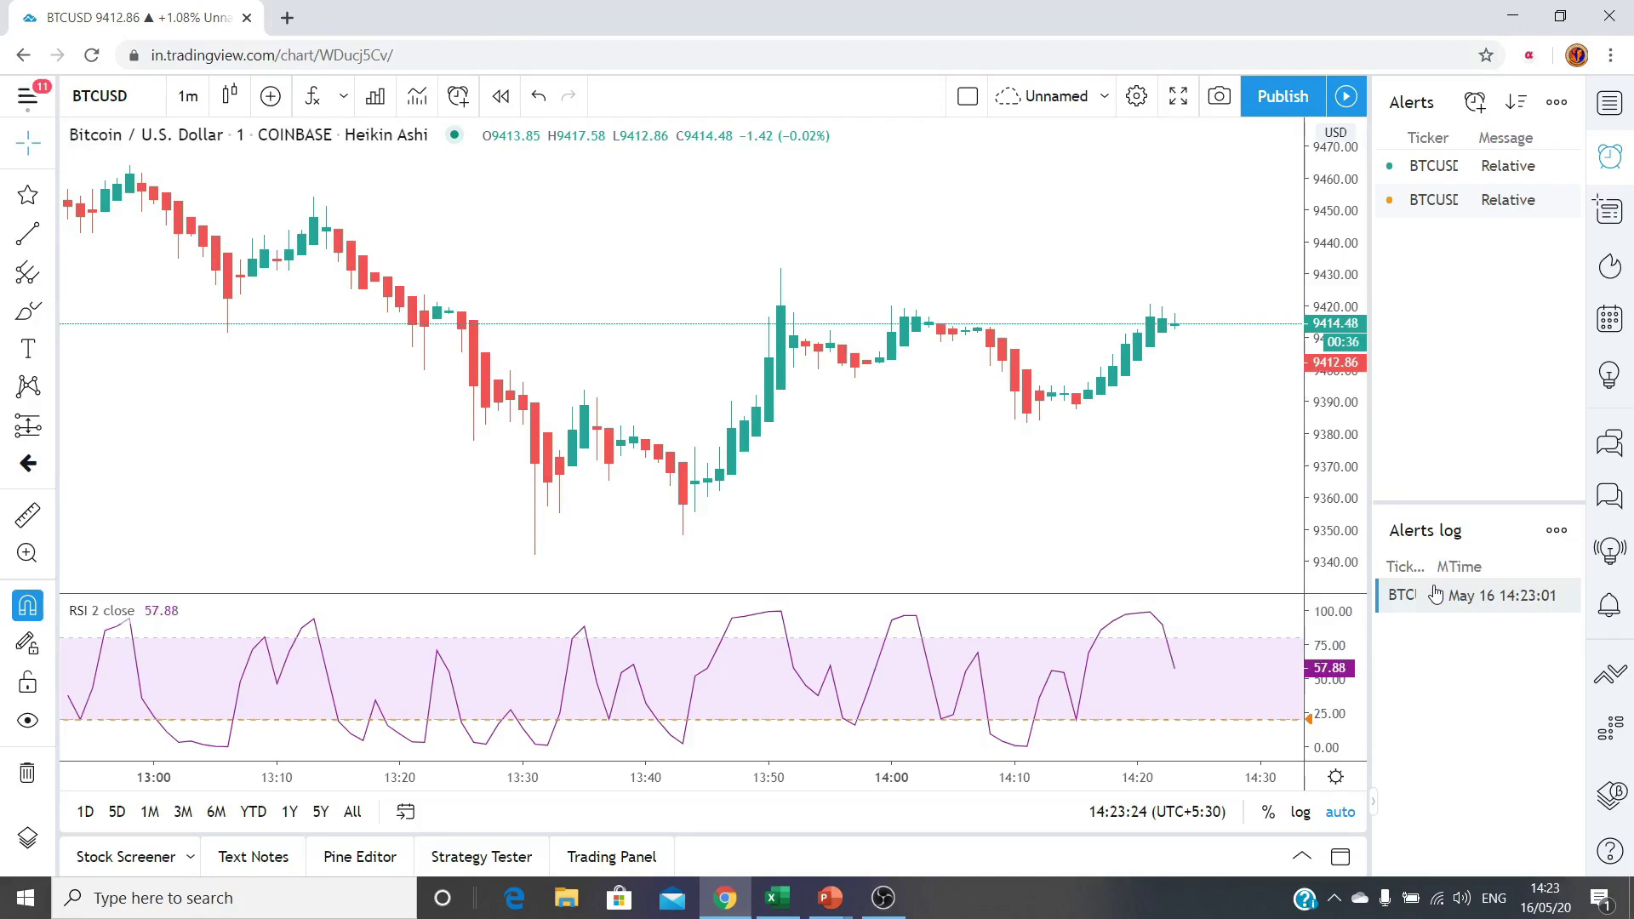
mouse_move(1189, 730)
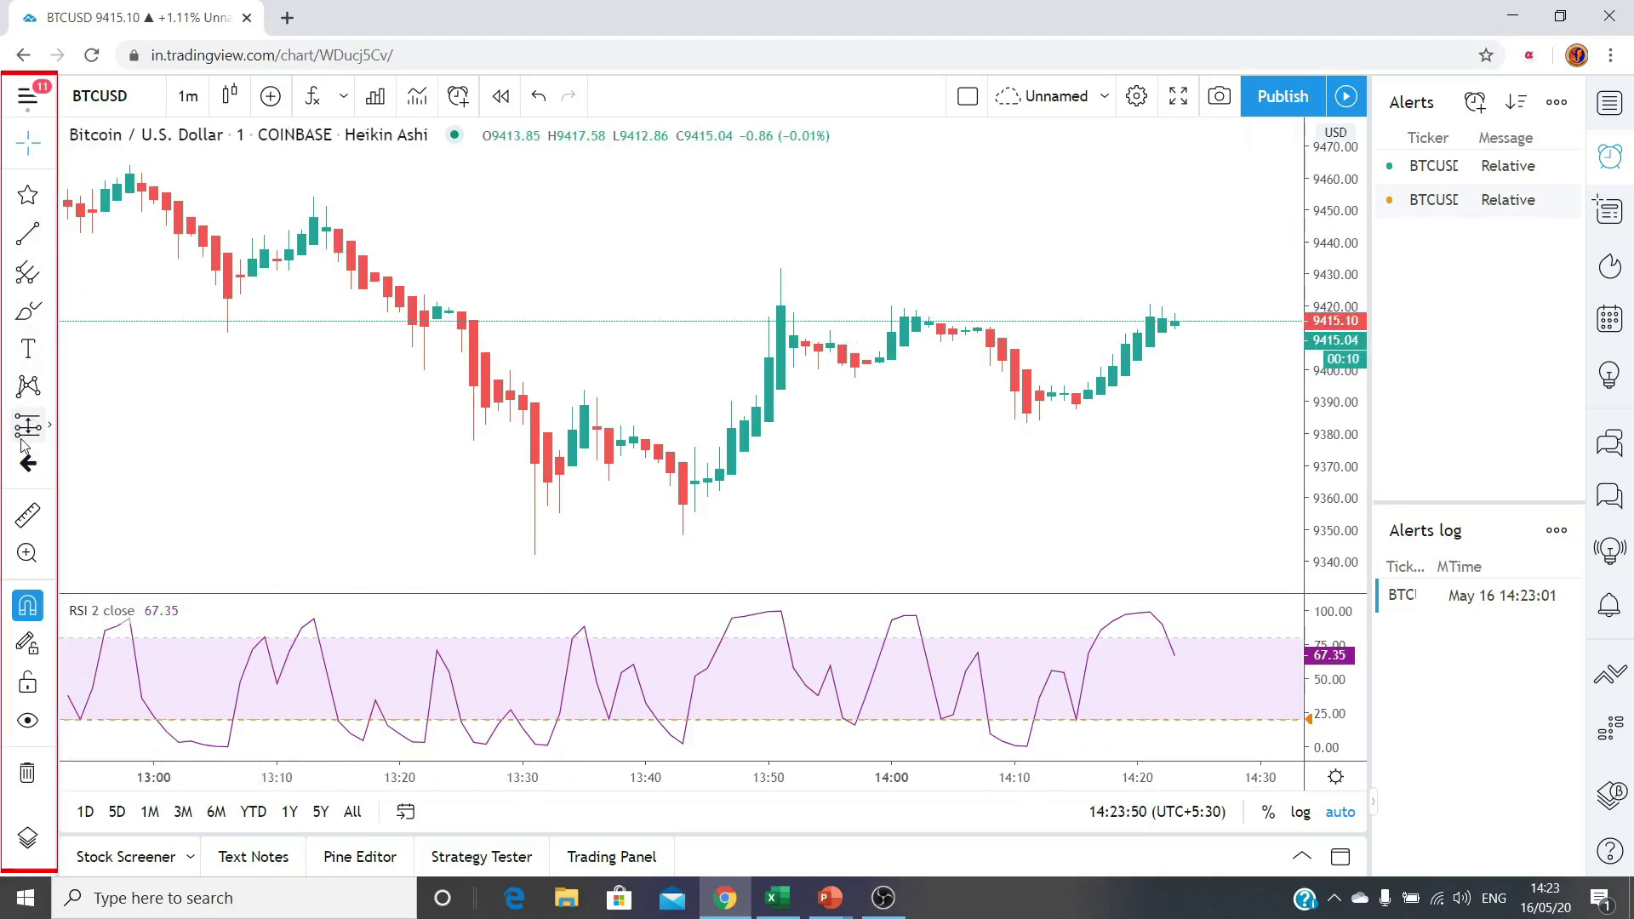
click(48, 239)
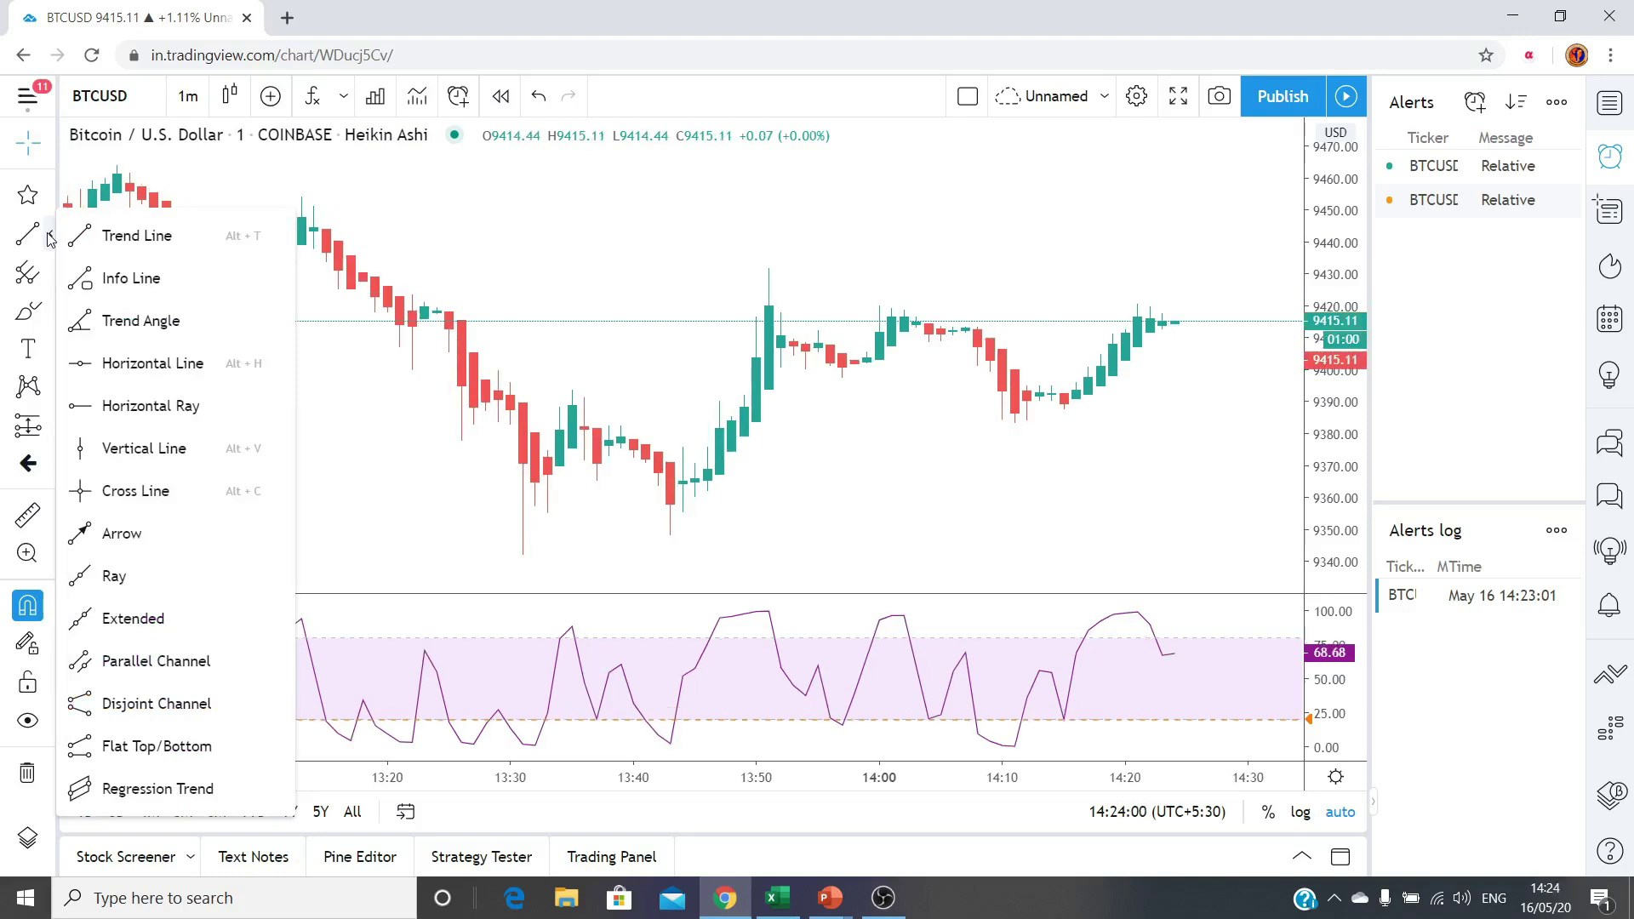
click(132, 278)
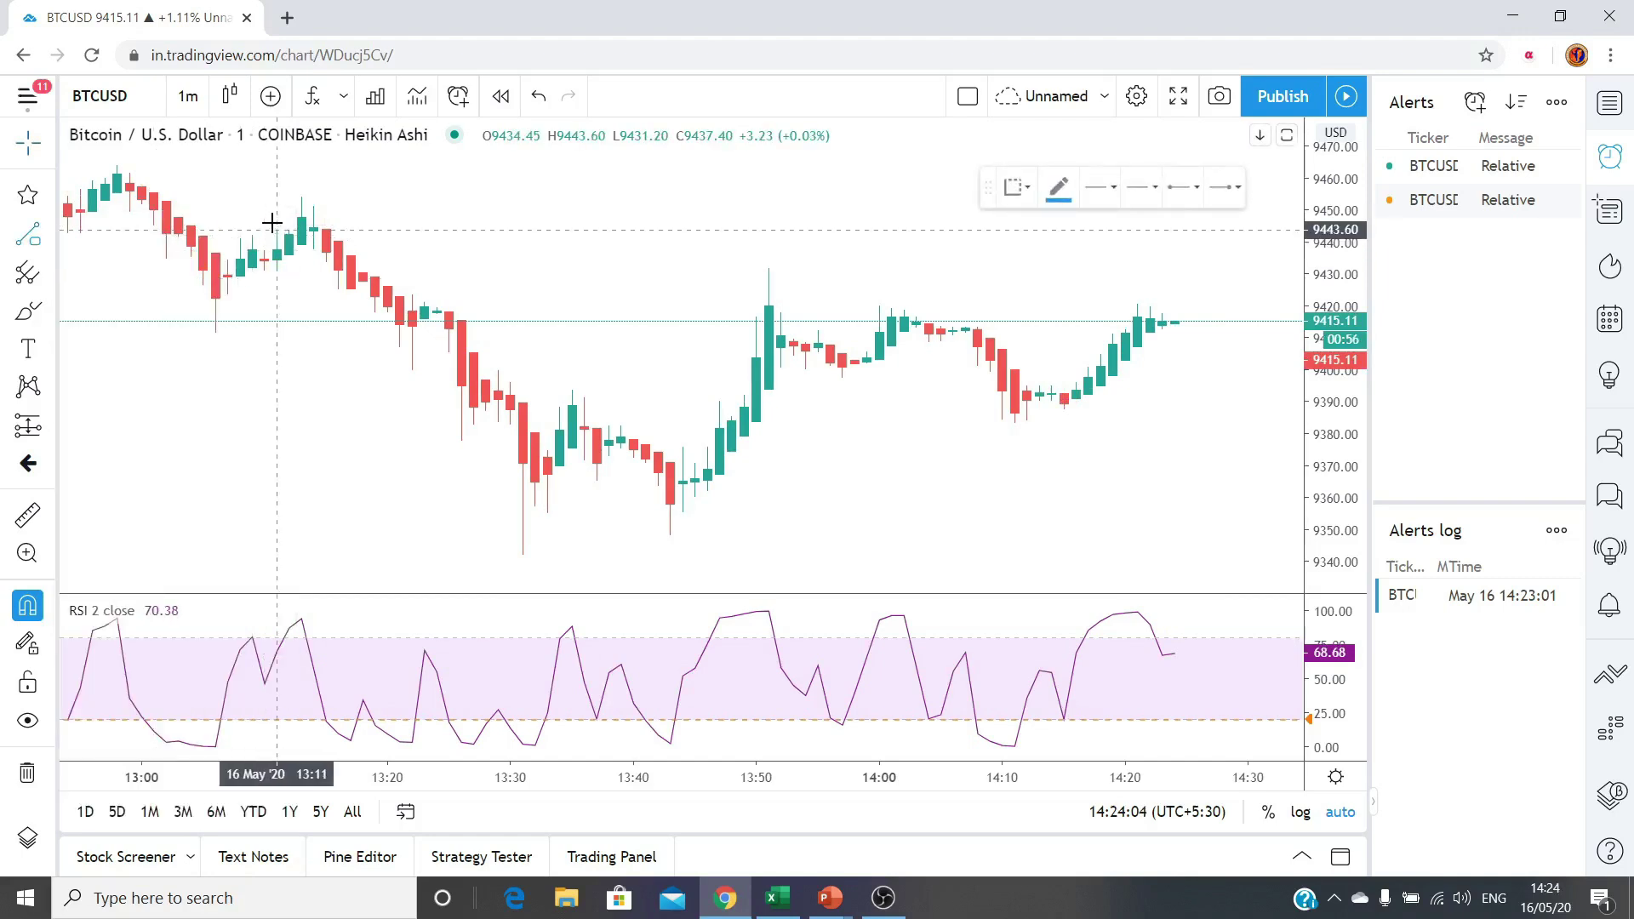
click(302, 196)
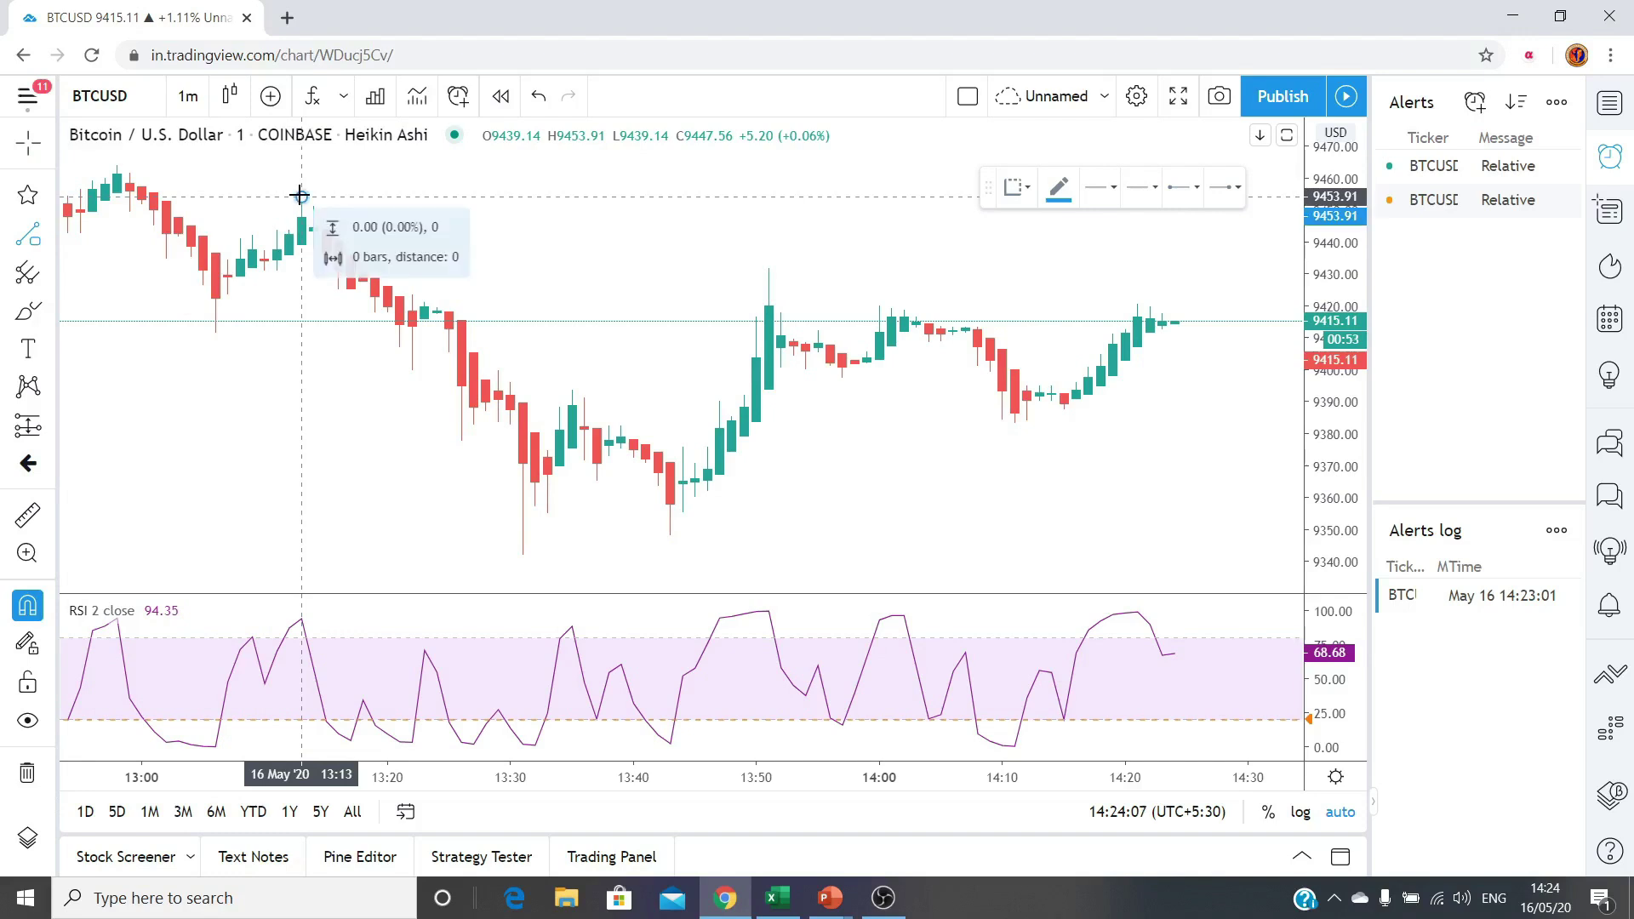
click(524, 554)
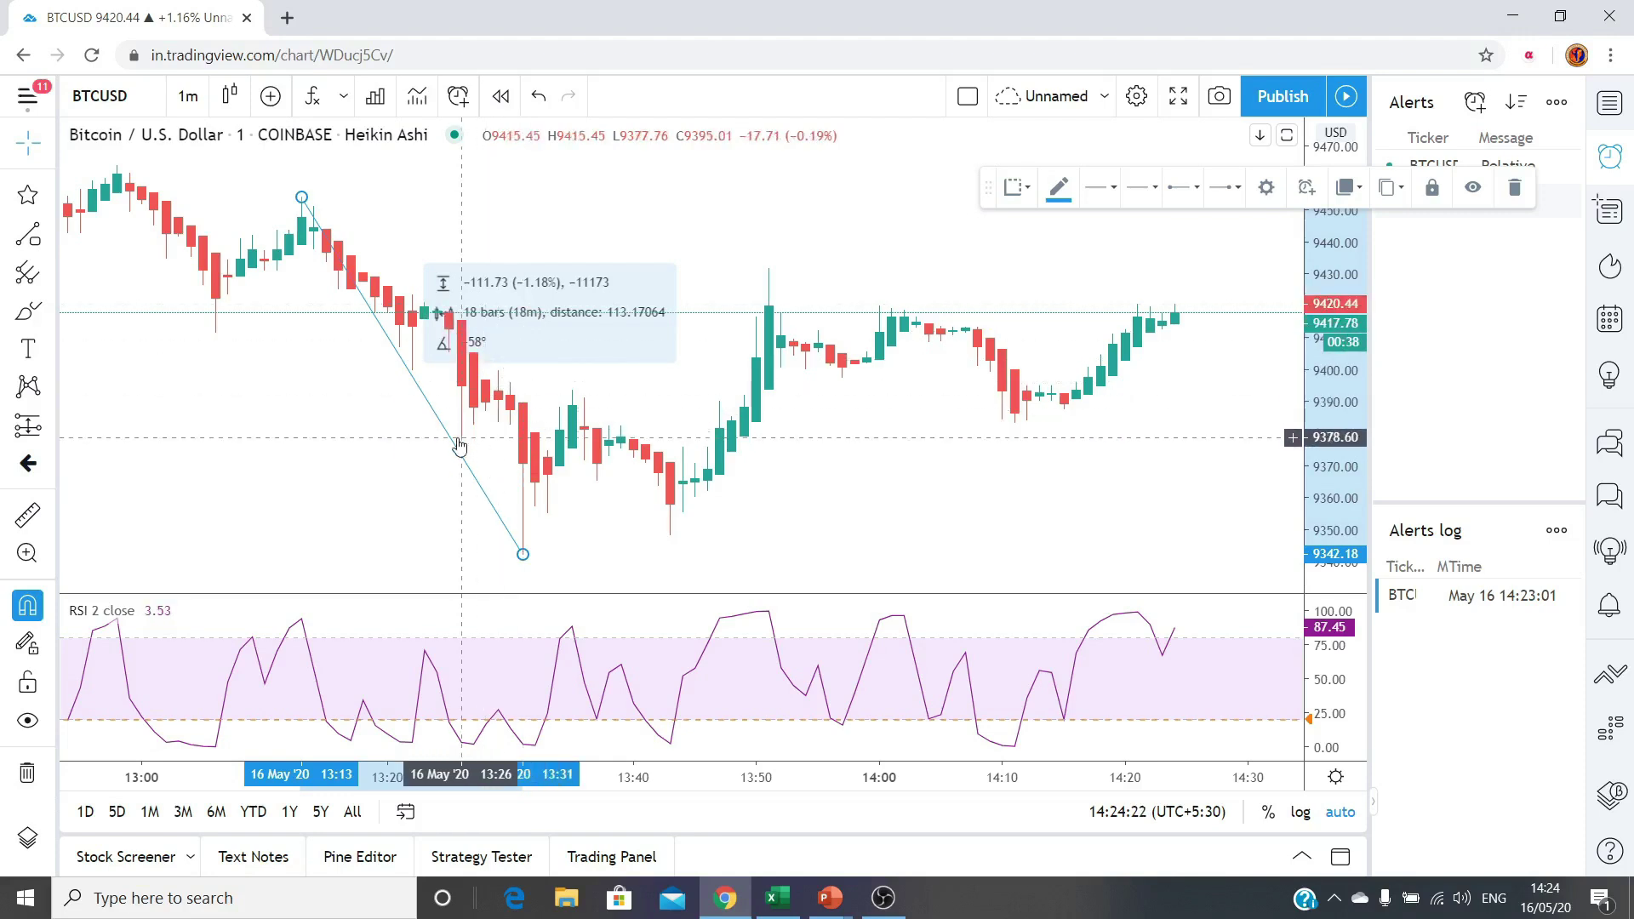
key(Delete)
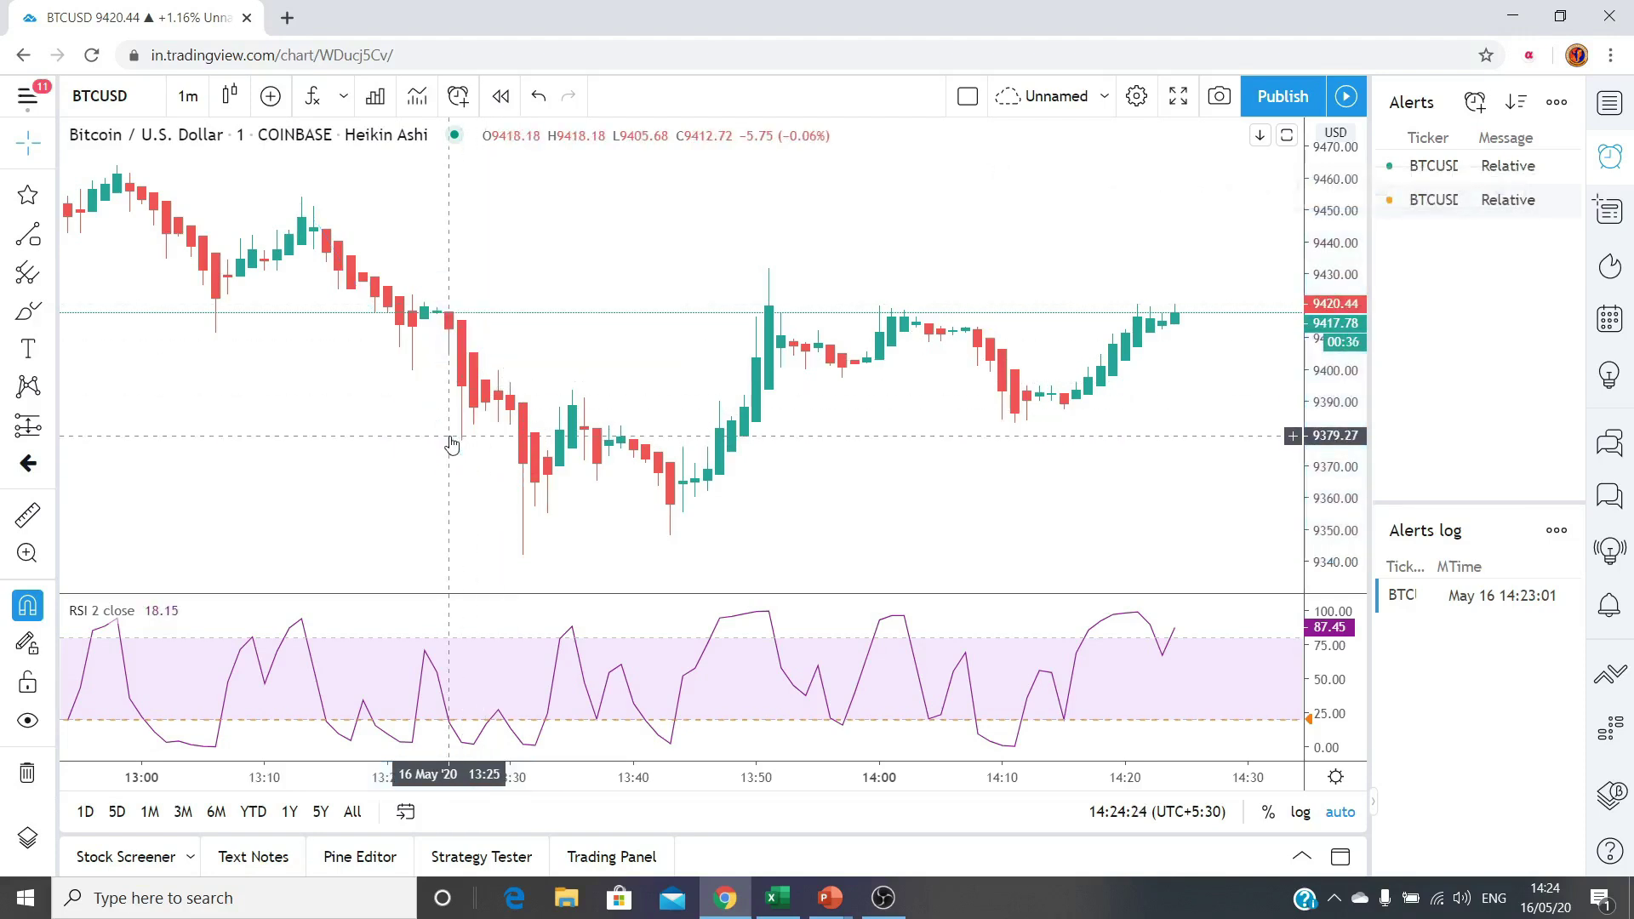
Step: Enable Magnet Mode set to Strong Magnet and select the Trend Line tool
click(49, 608)
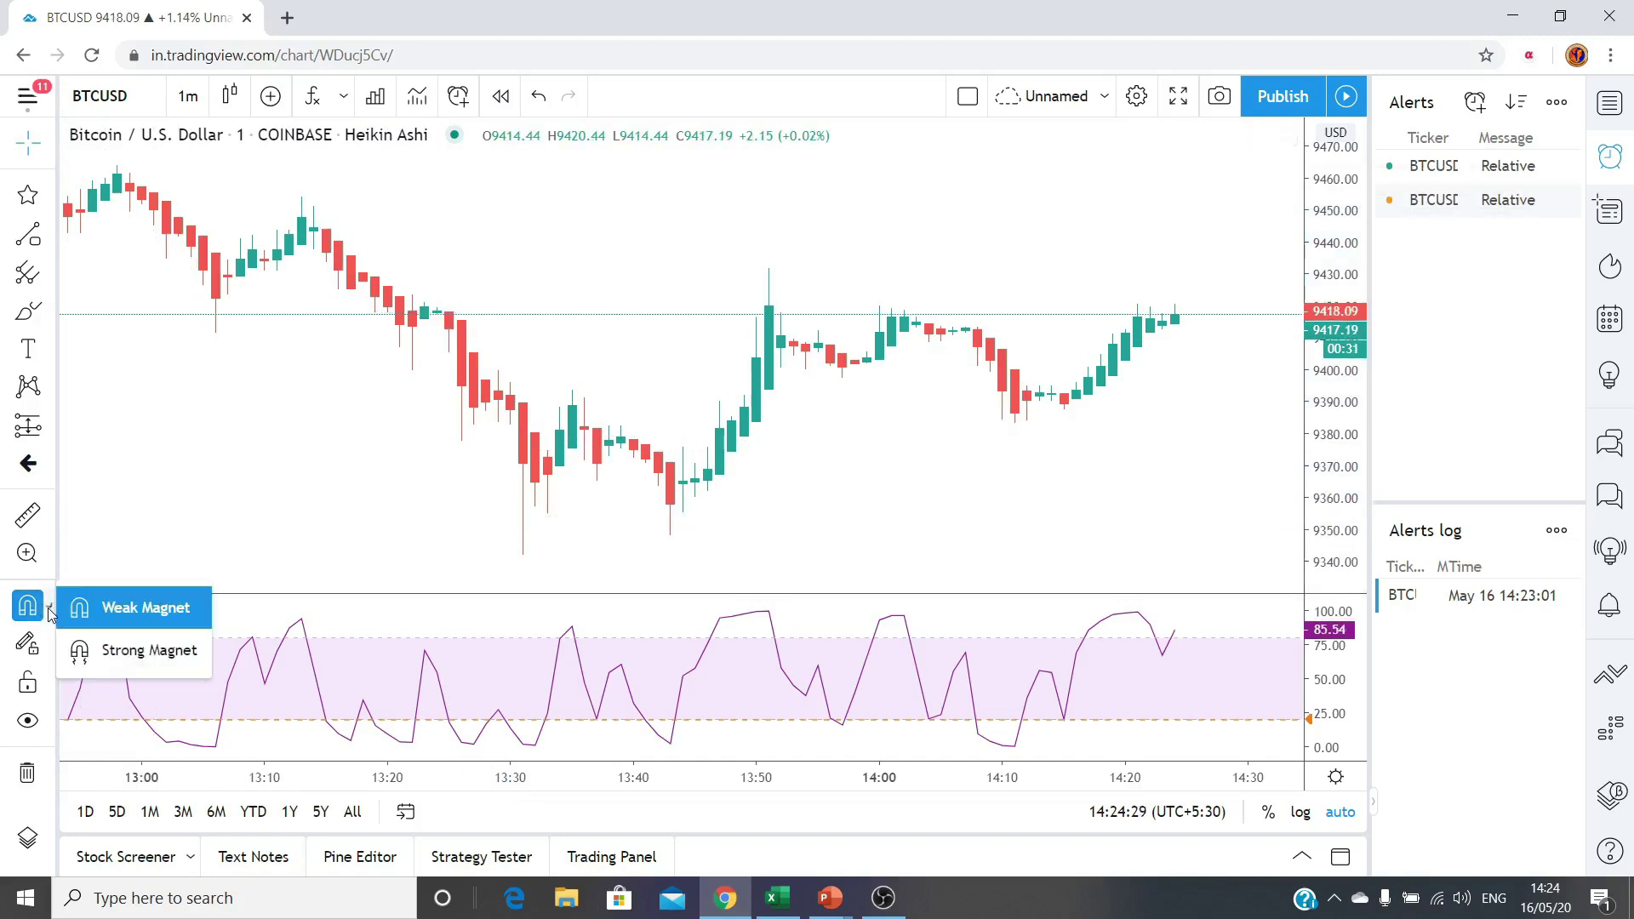
click(136, 652)
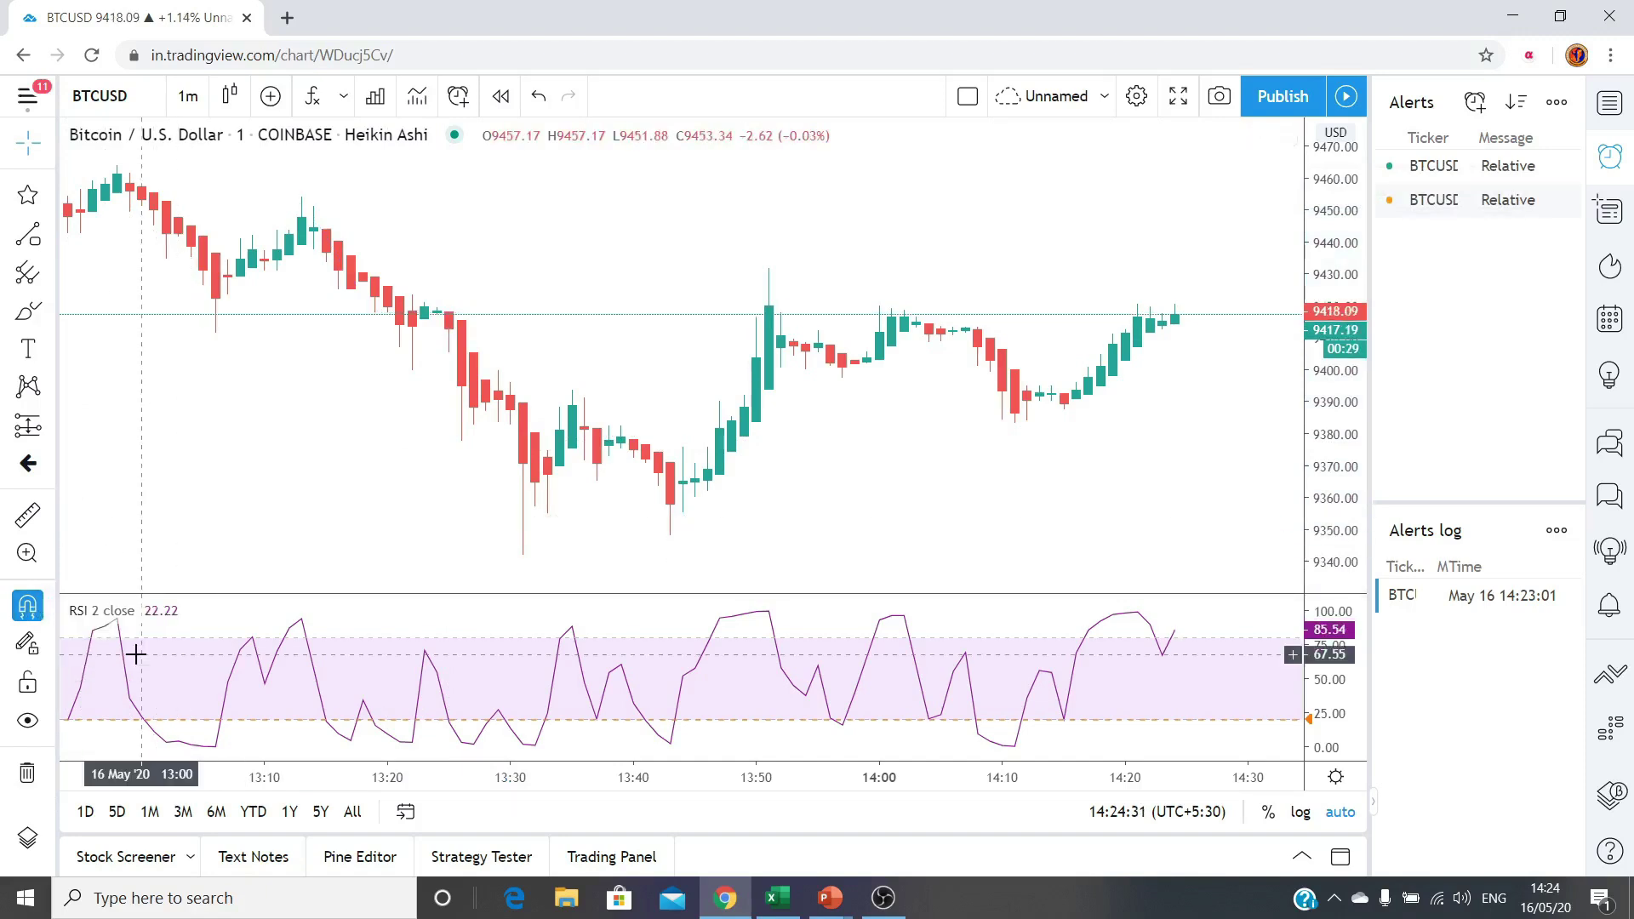
click(53, 609)
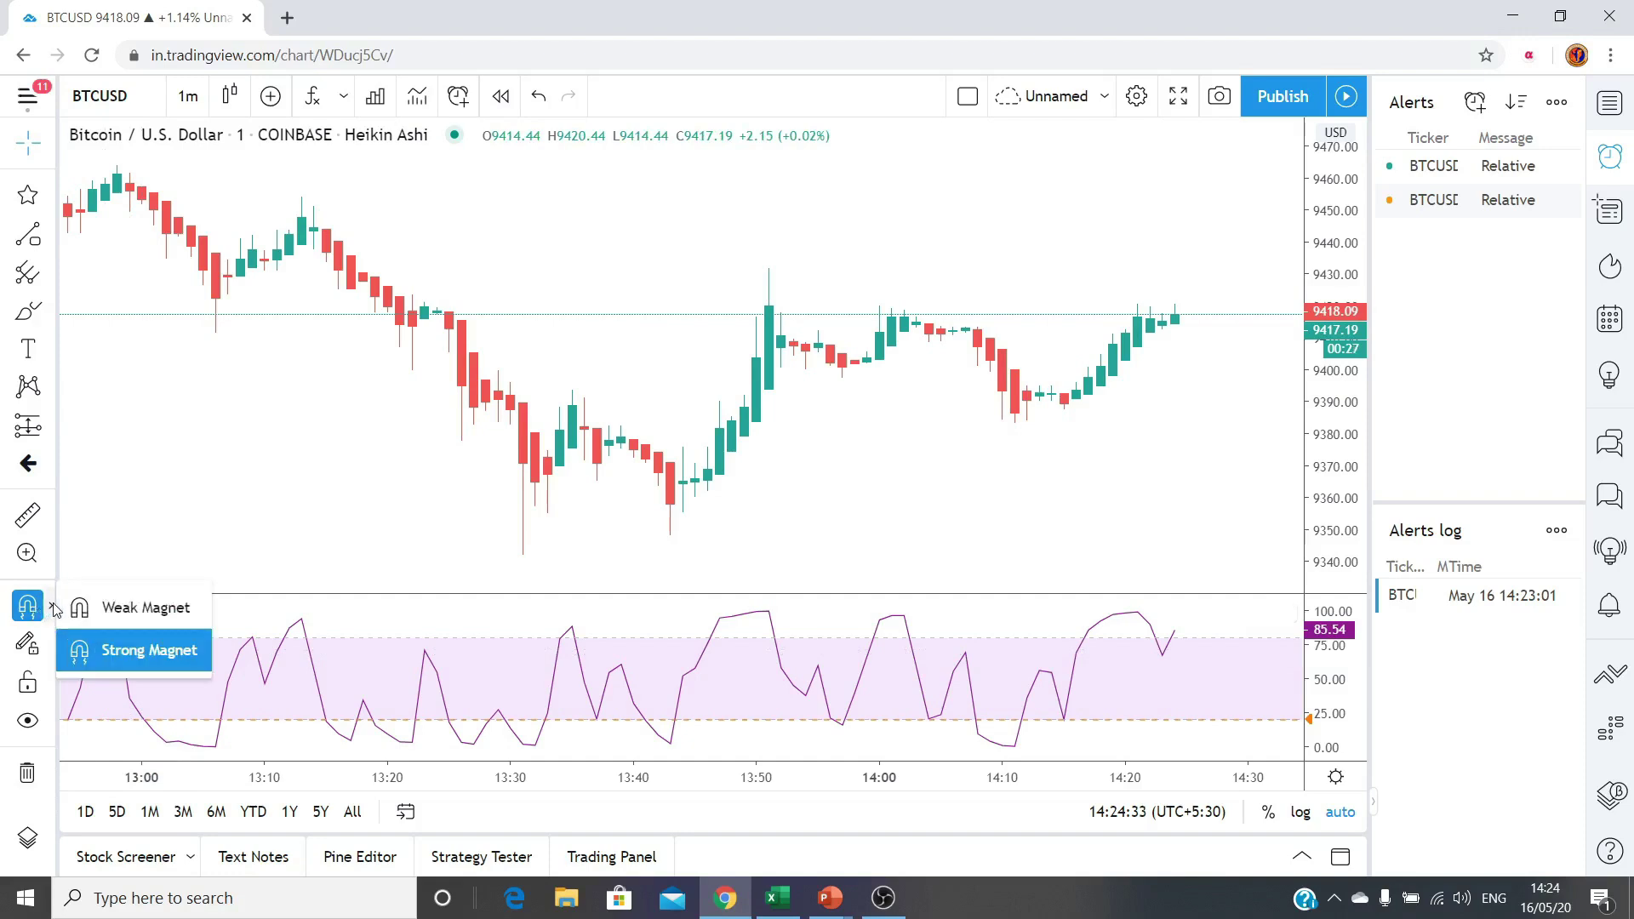
click(105, 660)
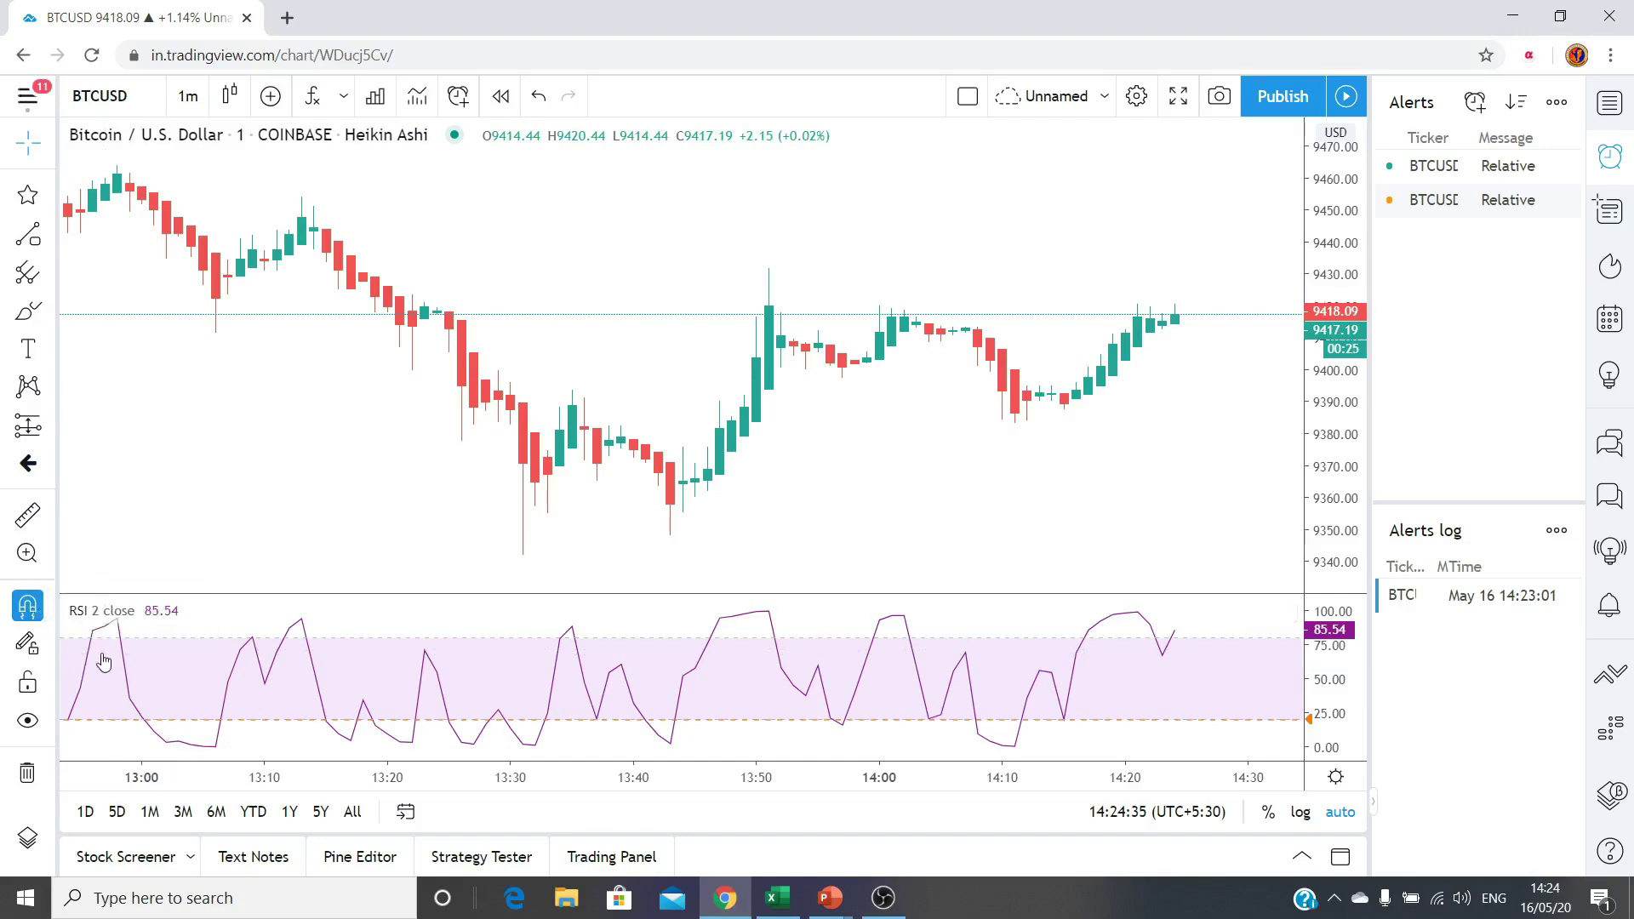
click(28, 605)
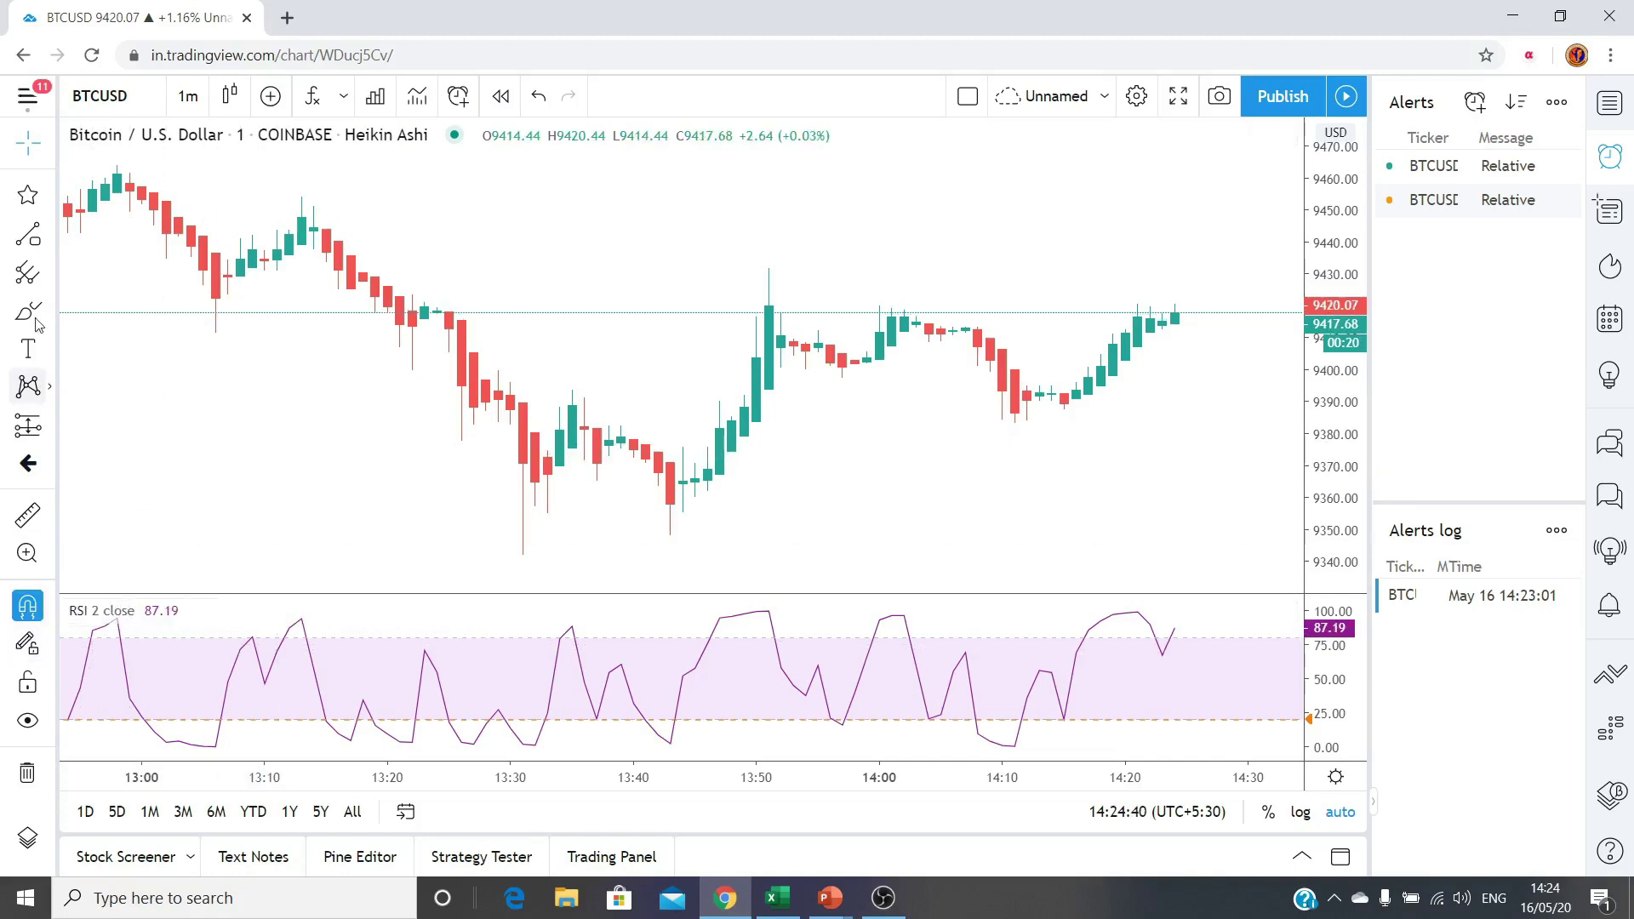
click(30, 235)
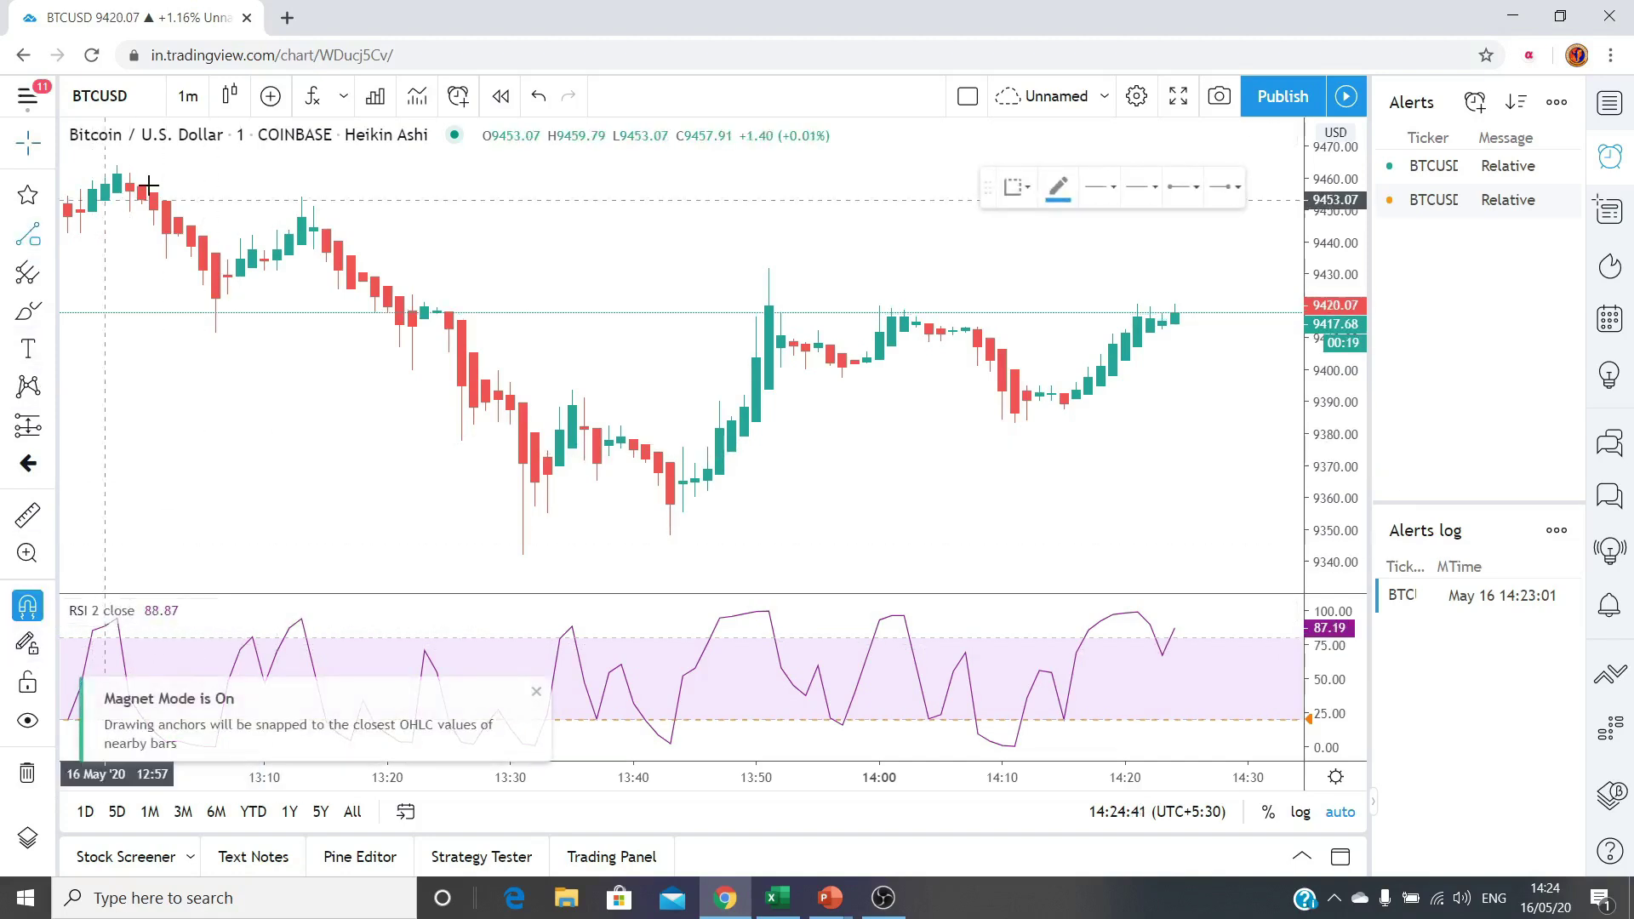
Step: Draw the trend line from the 13:13 high at 9453.91 to the 13:31 low at 9342.18
click(301, 185)
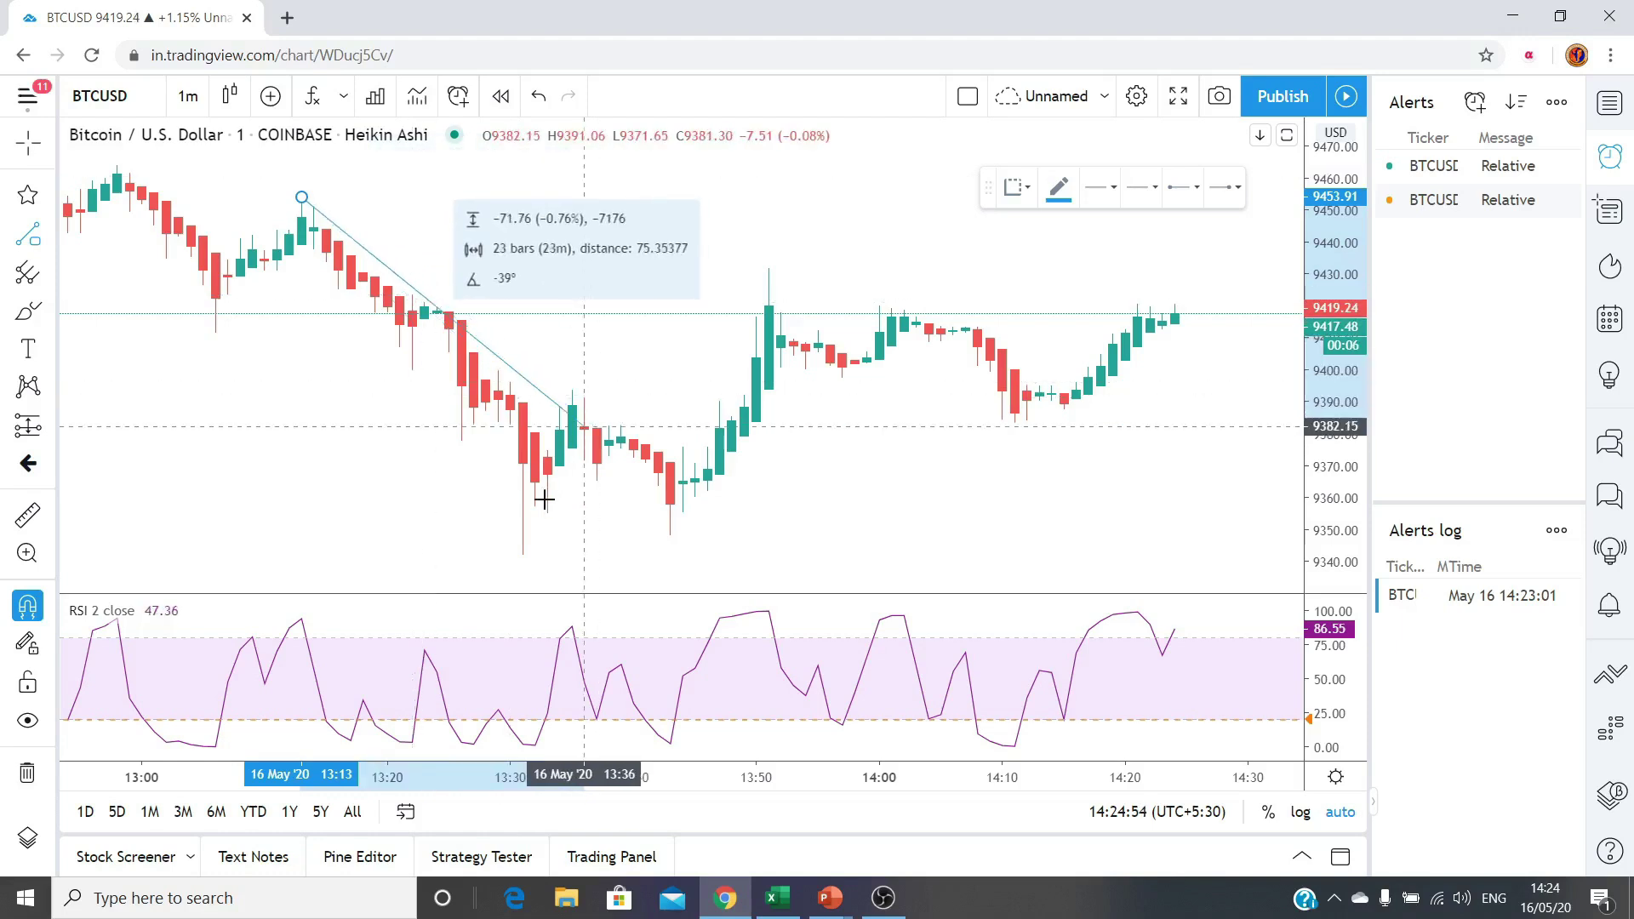
click(525, 555)
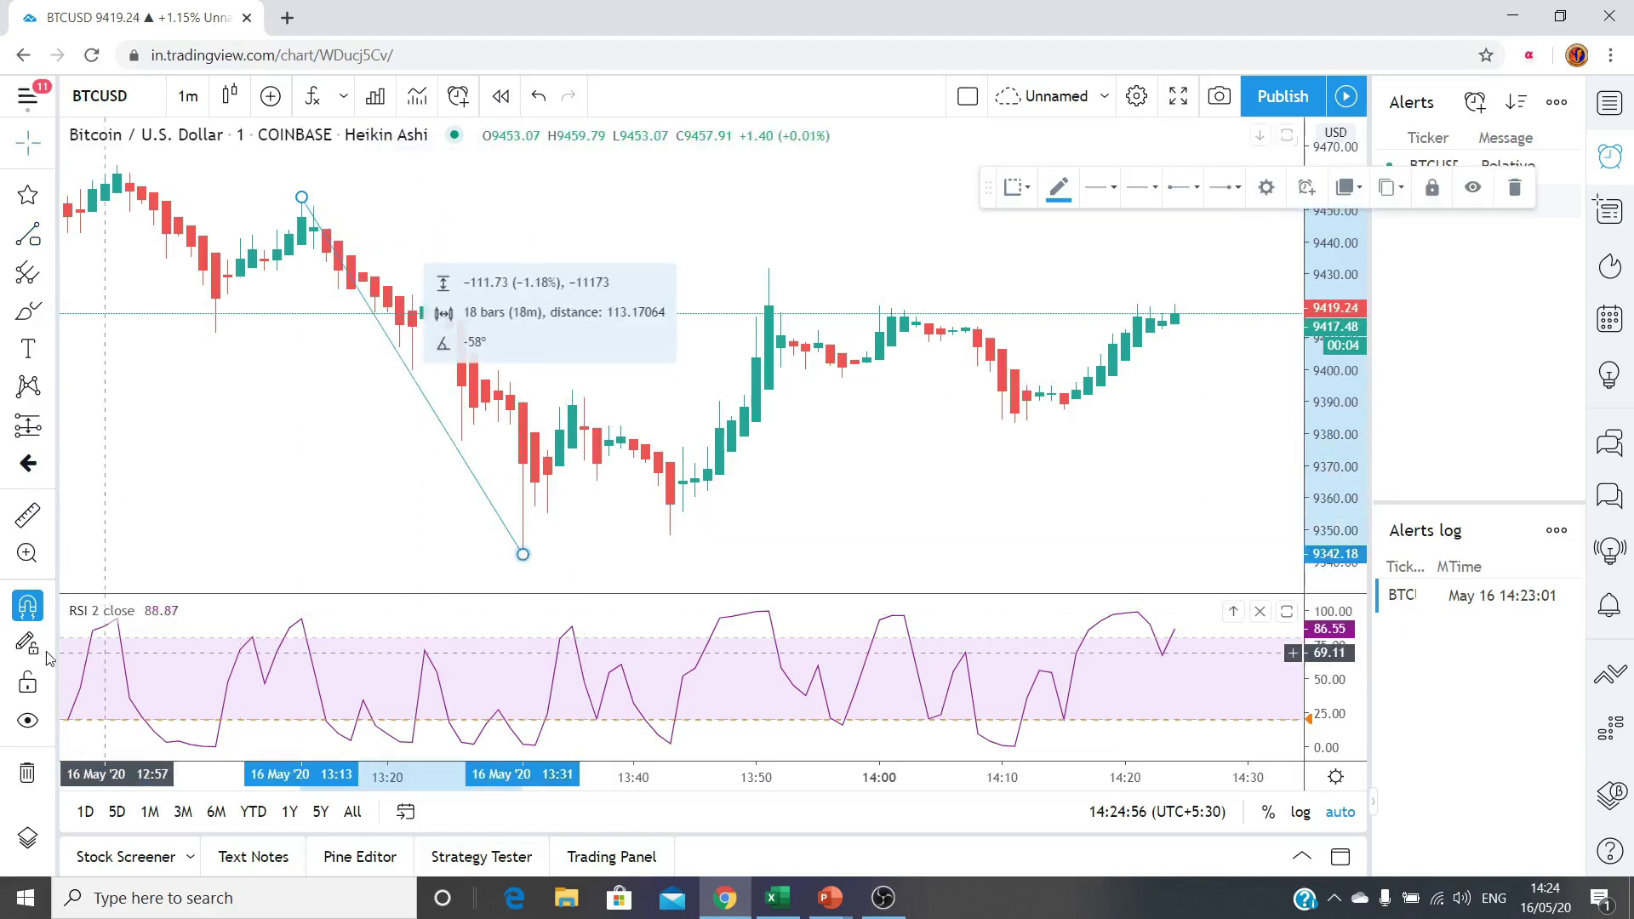
click(28, 606)
Step: Draw a short test trend line, delete it, and re-enable magnet snapping
key(alt+t)
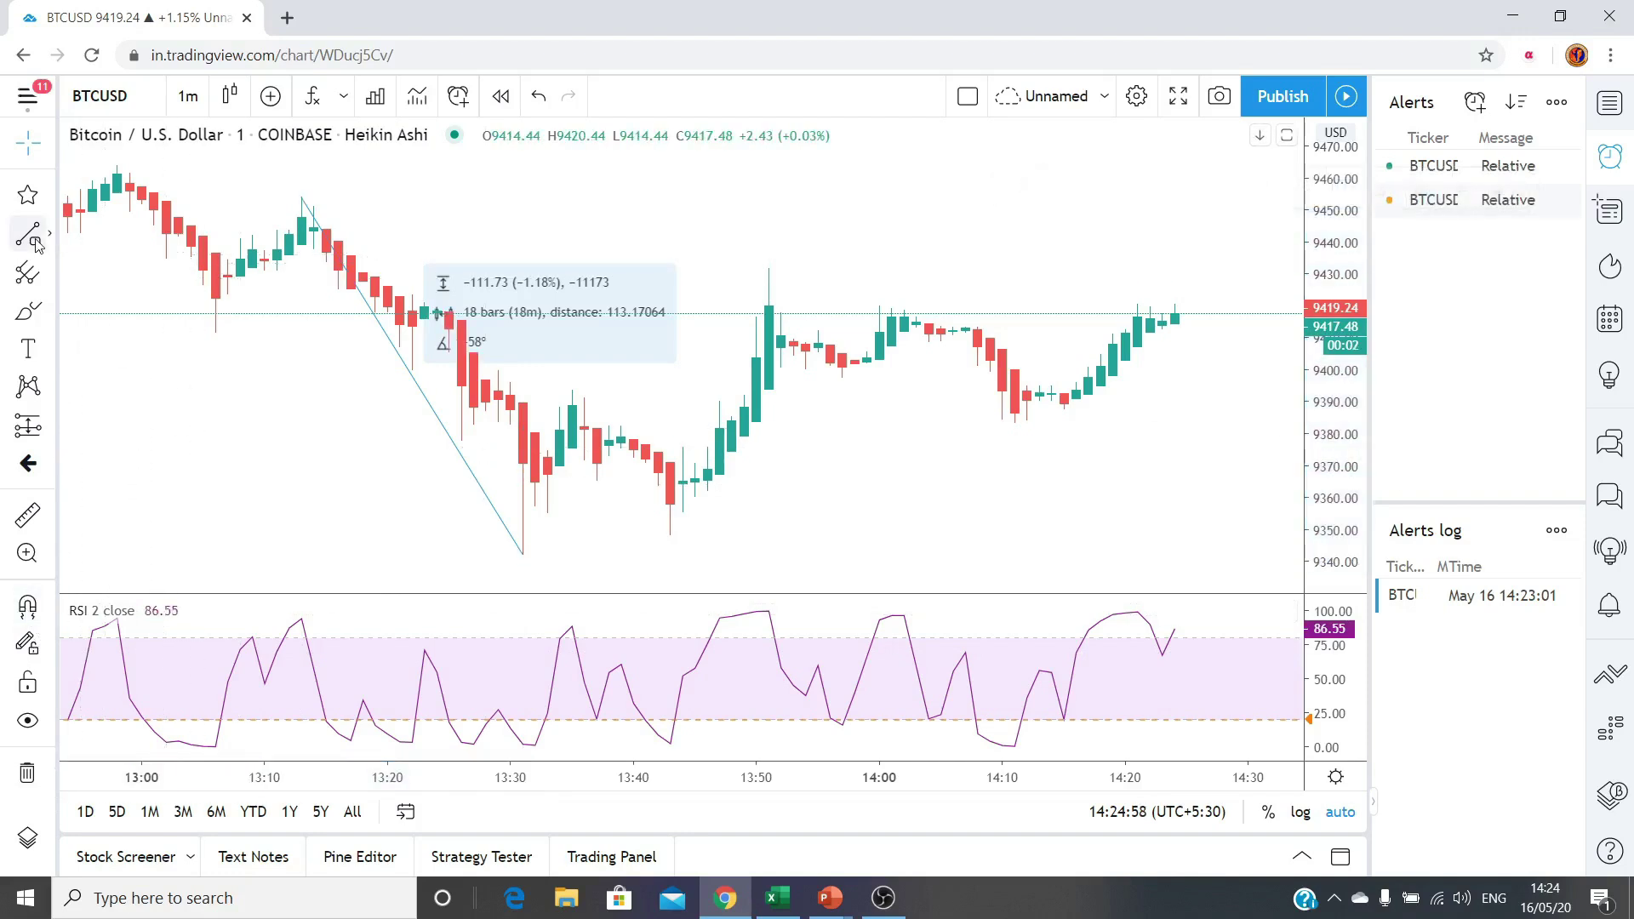
click(302, 173)
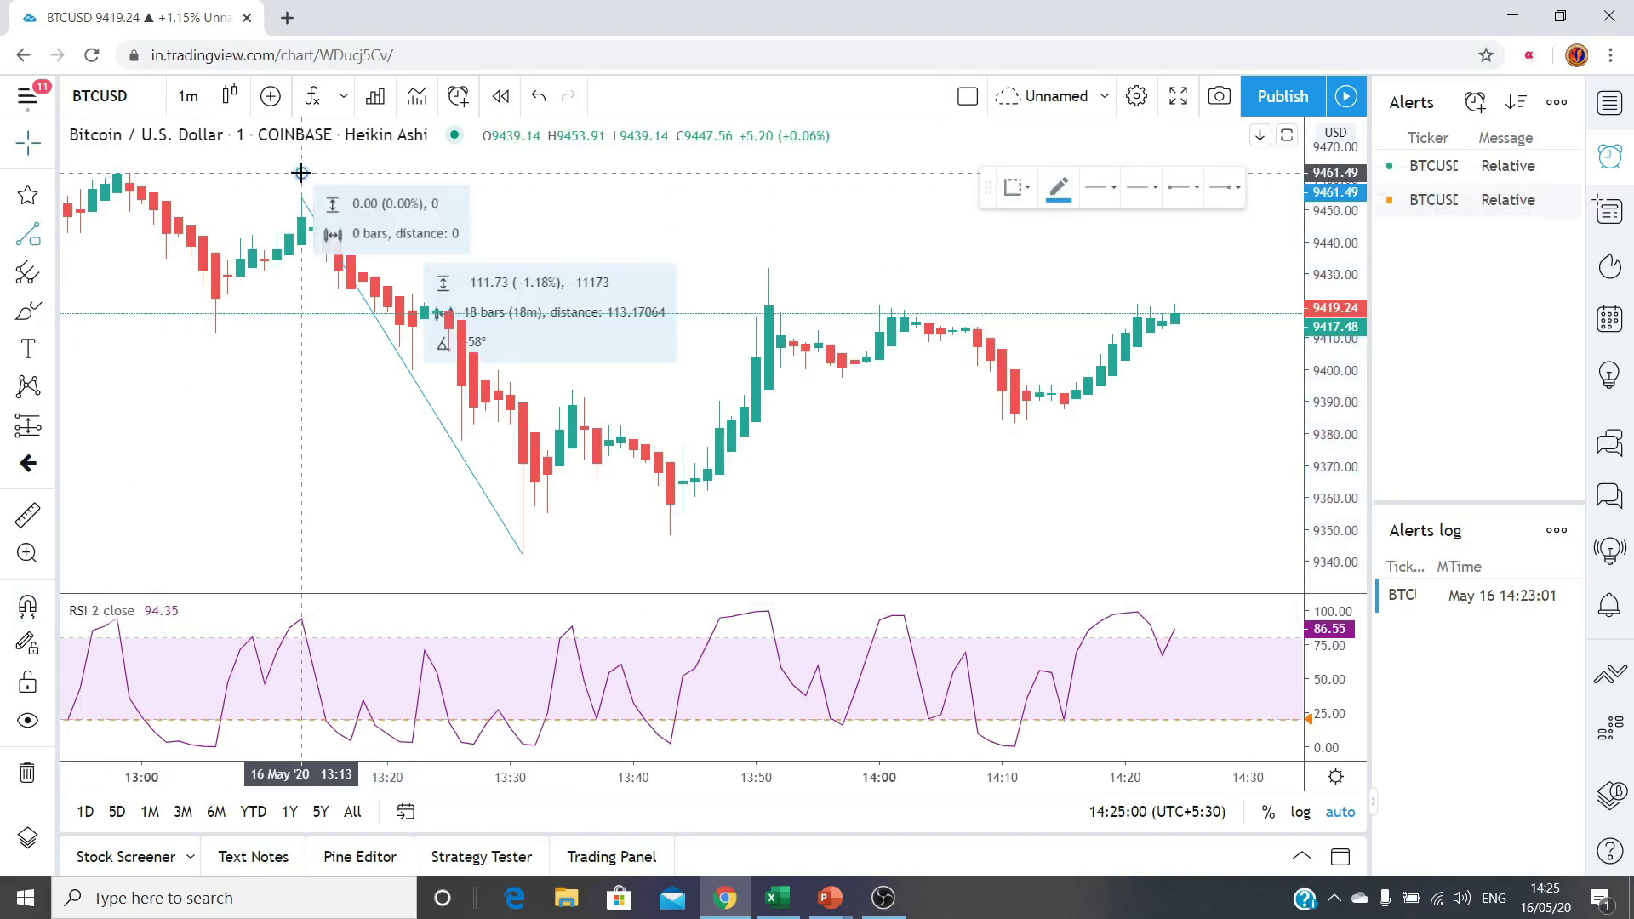
click(549, 204)
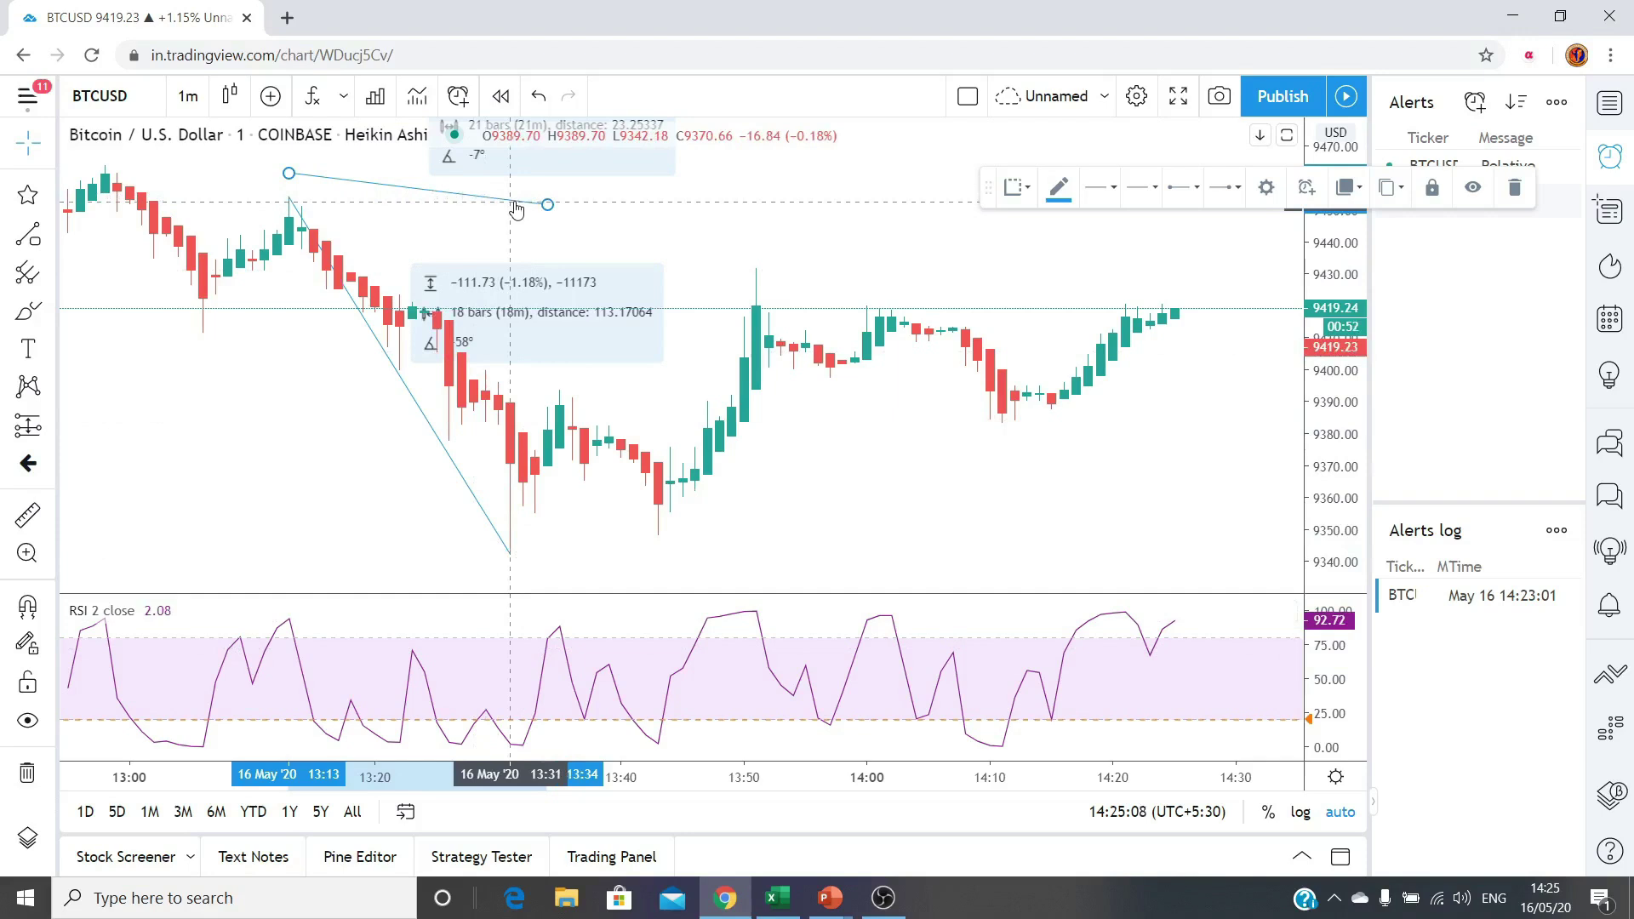
key(Delete)
click(27, 606)
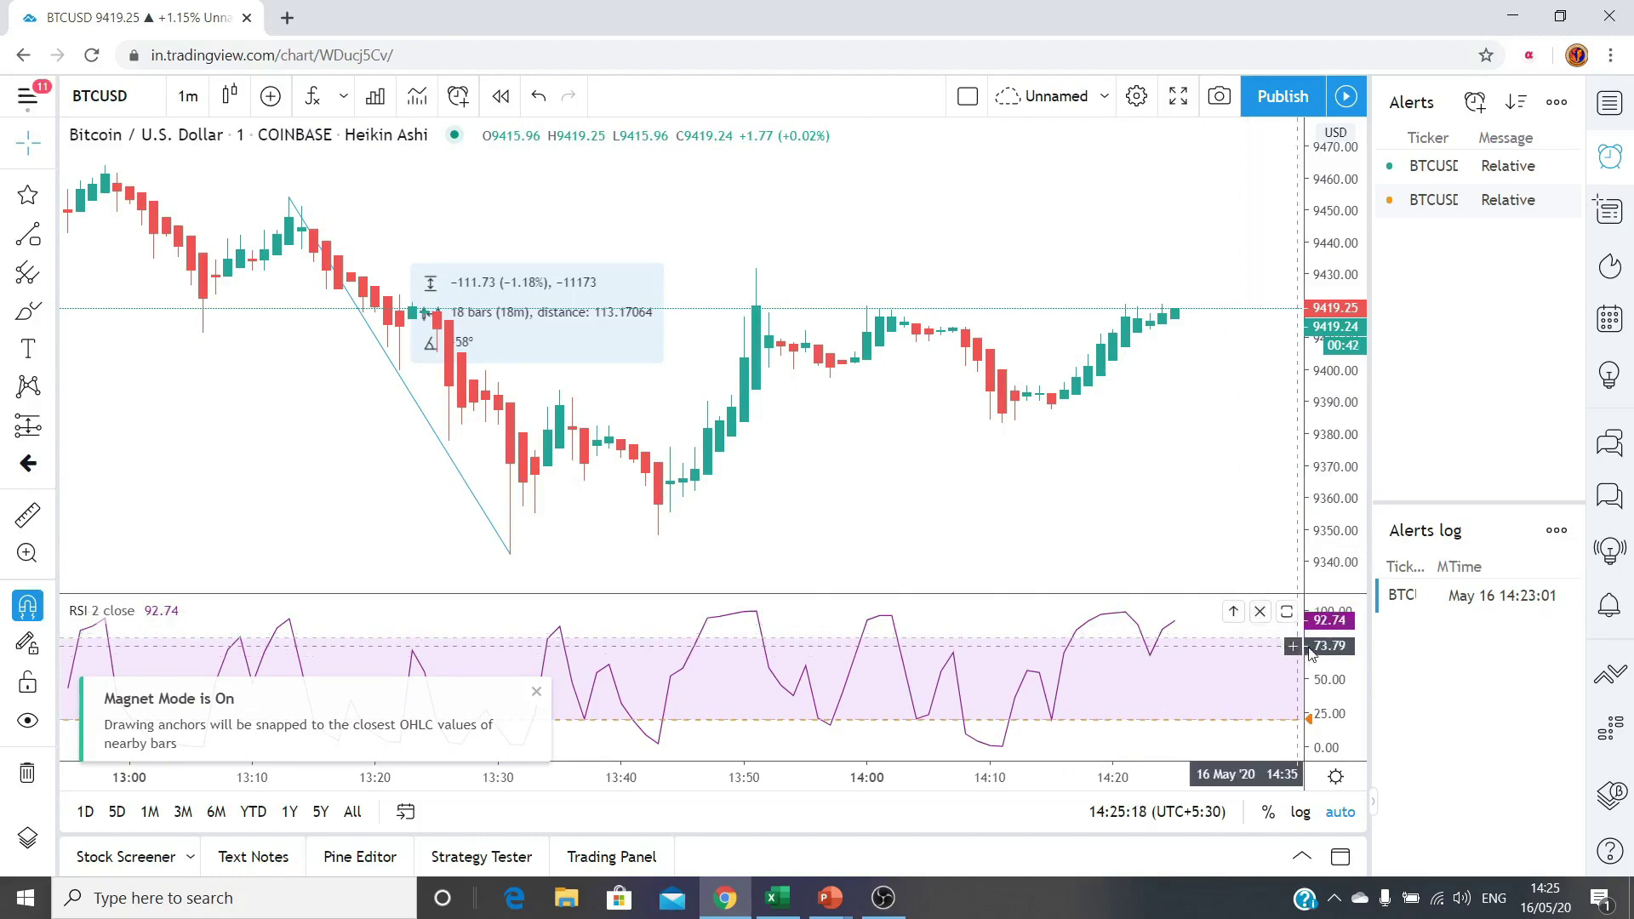
mouse_move(1460, 209)
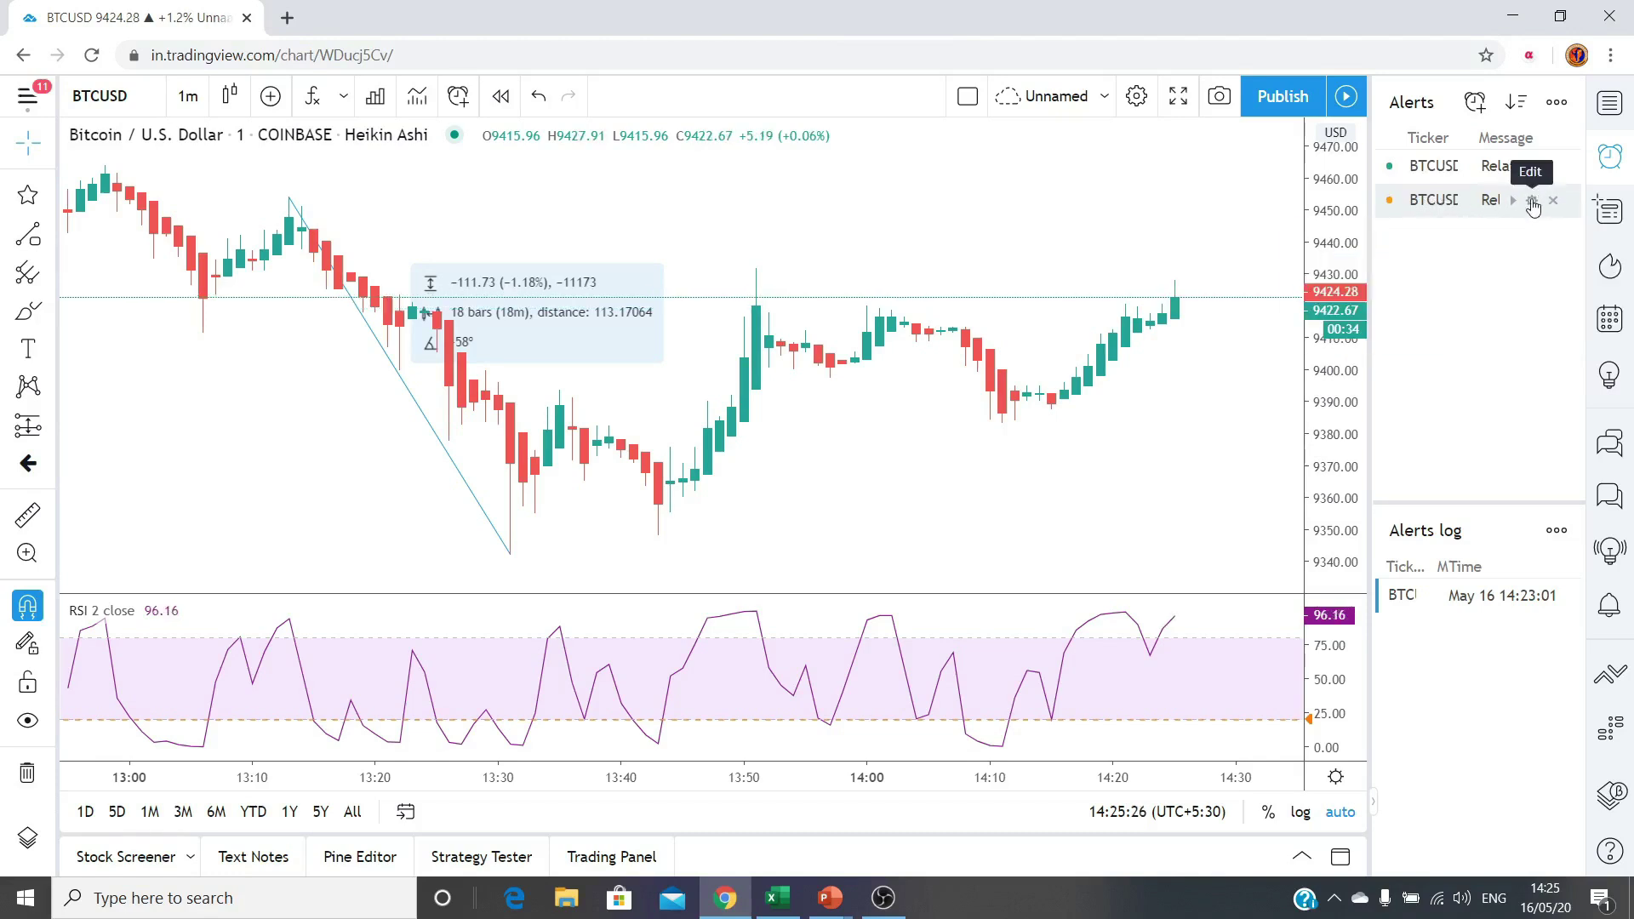
Step: Save the second alert's settings to reactivate the Crossing Down 80 alert, then select the swing trend line
click(1533, 202)
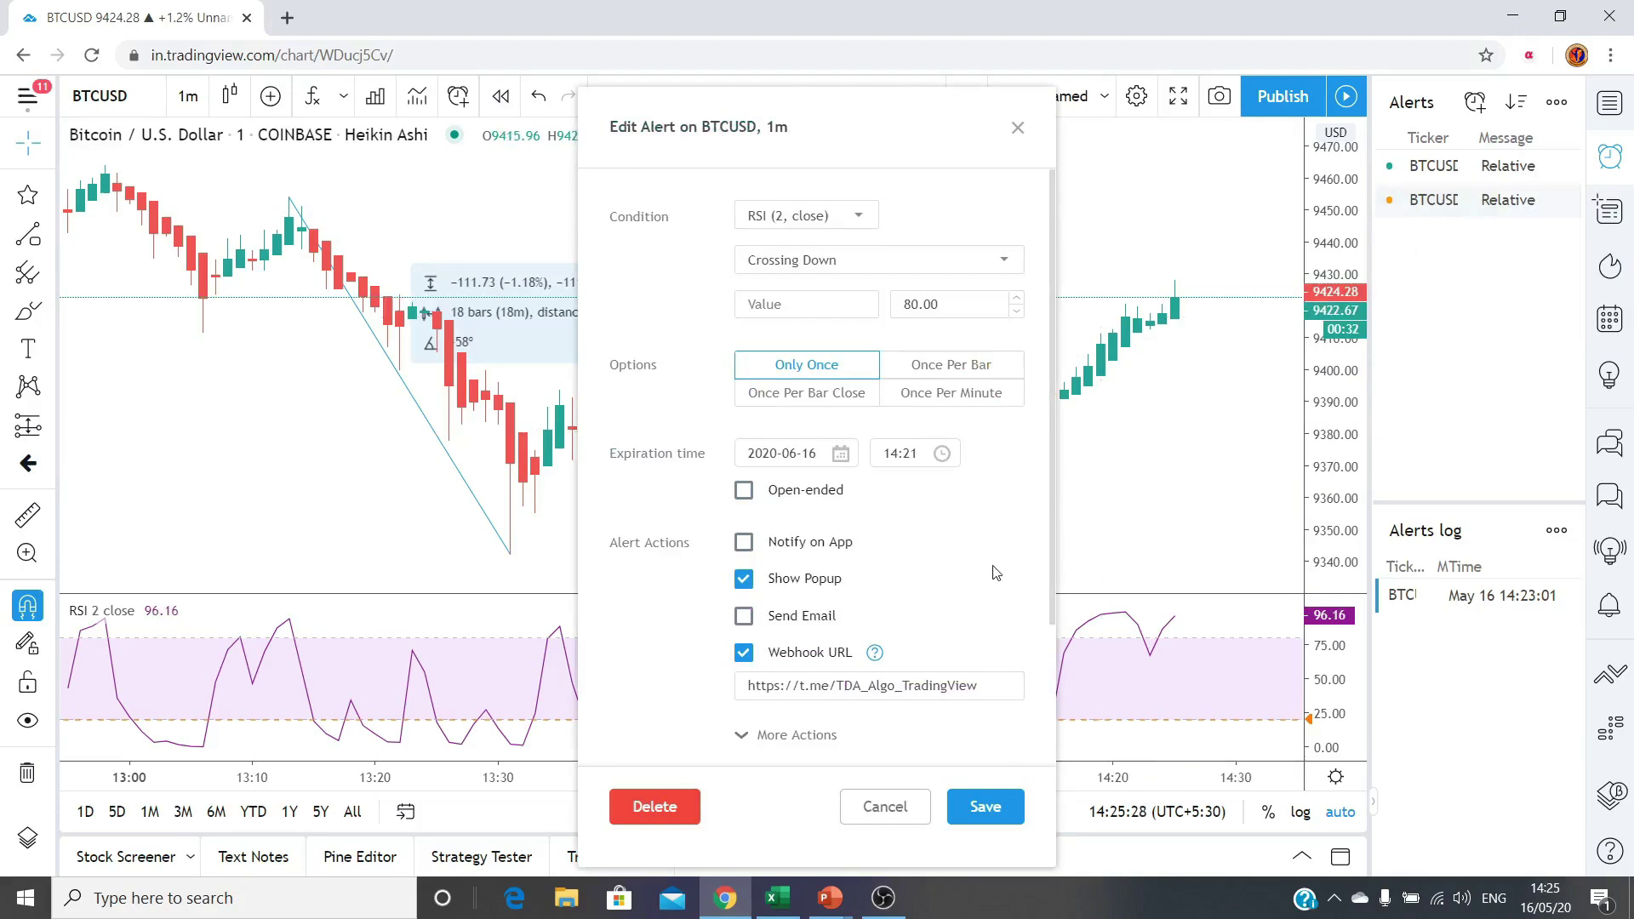
click(994, 808)
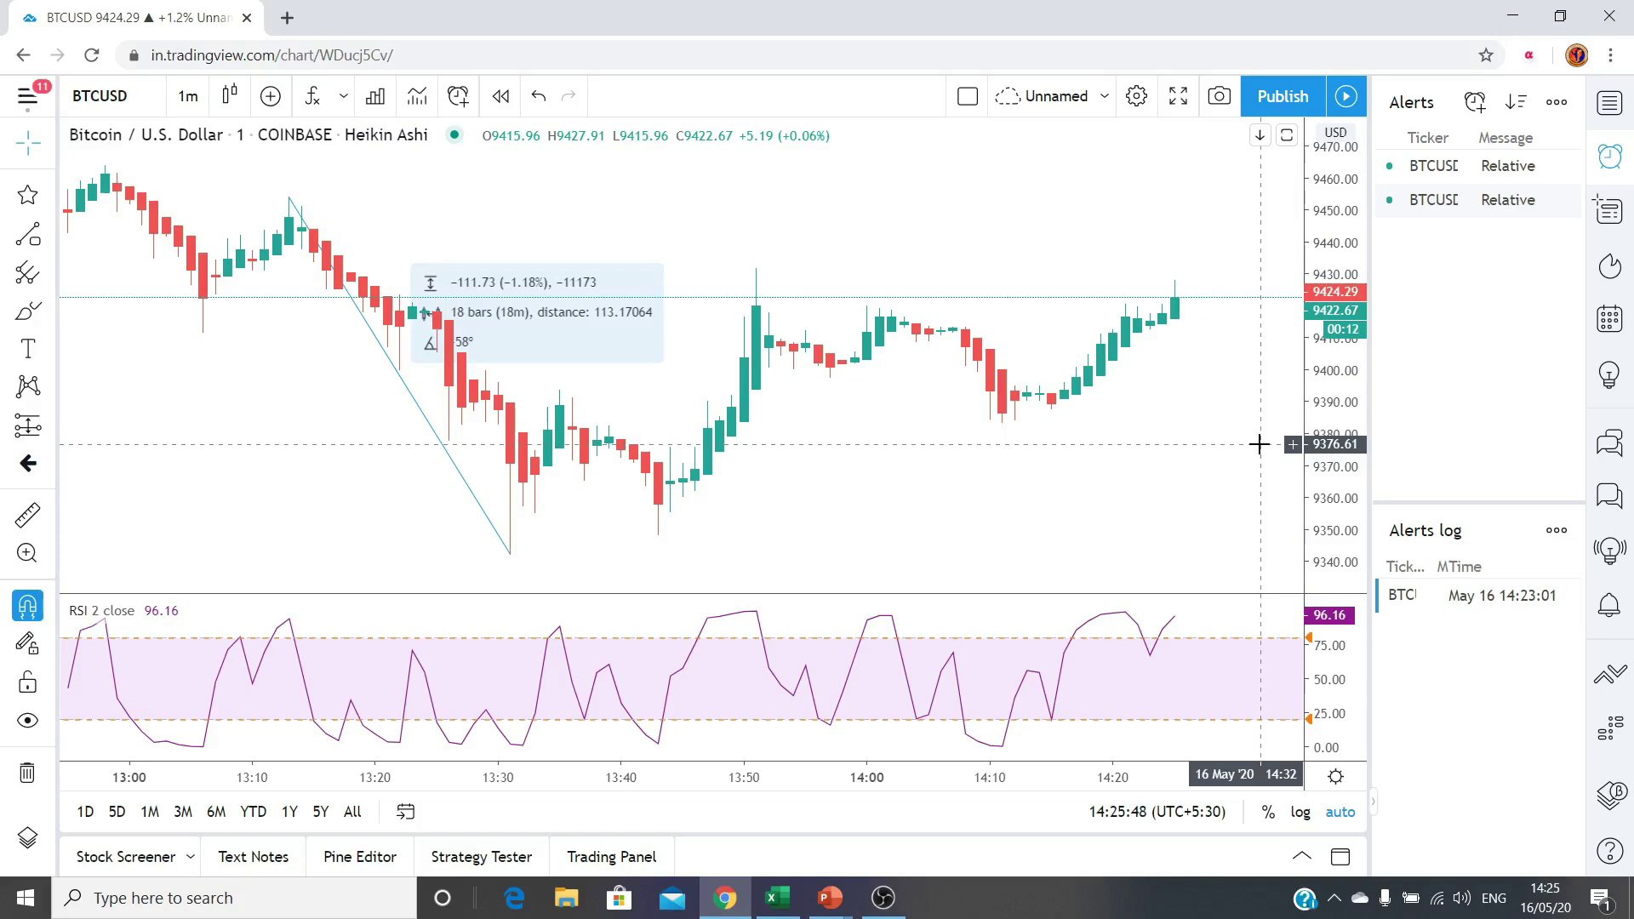
click(445, 454)
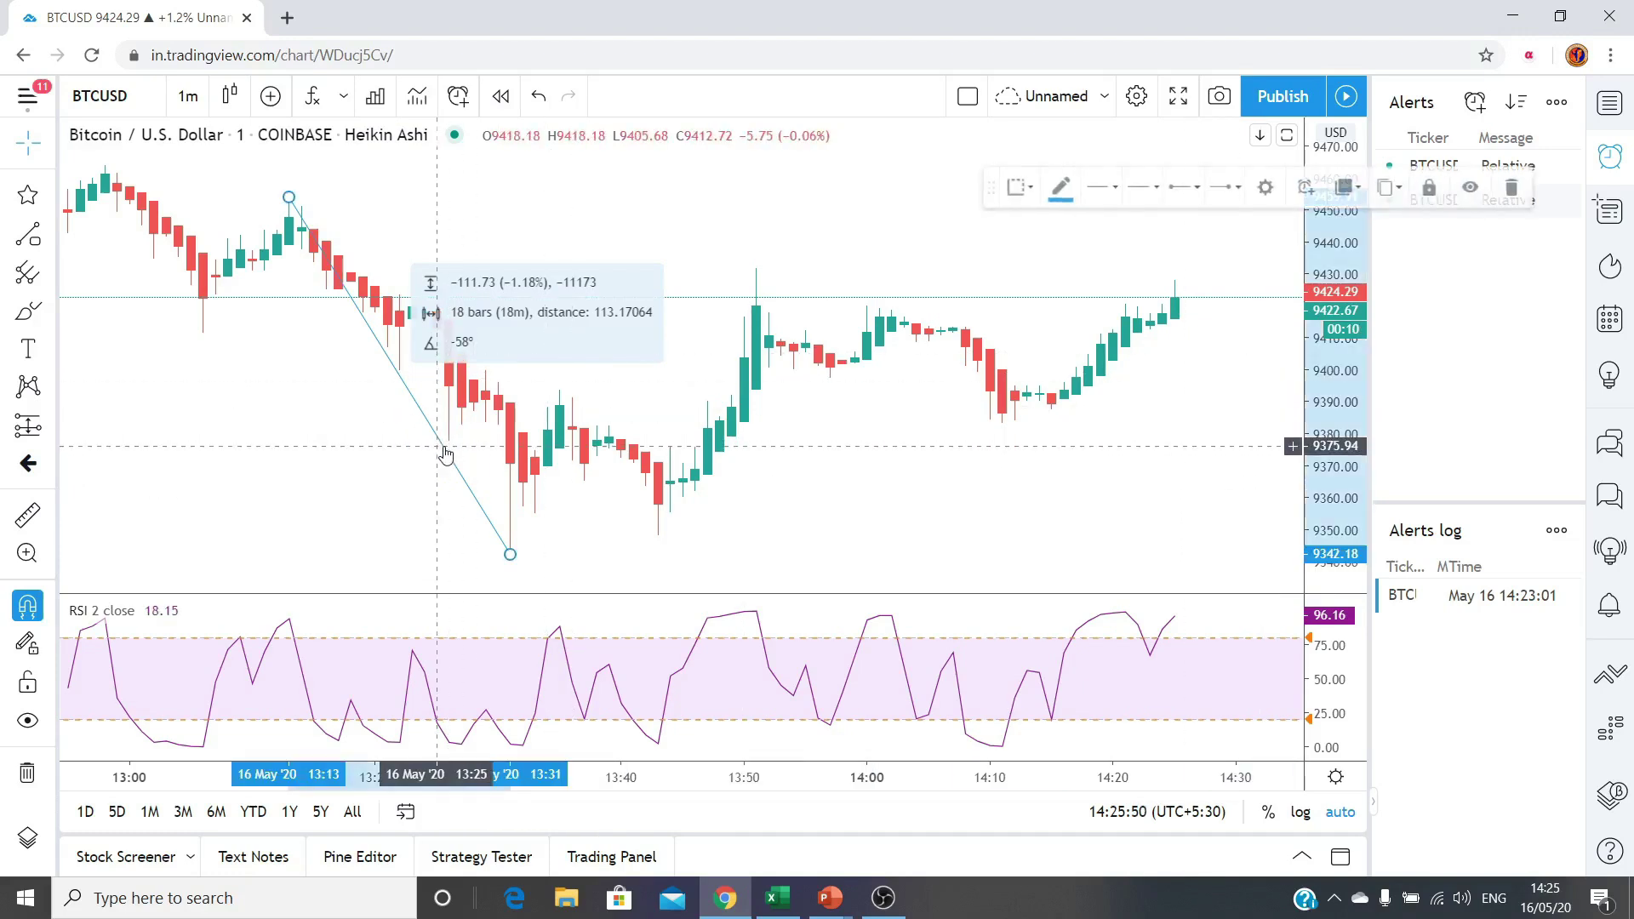
Step: Delete the swing trend line, briefly checking the Gann/Fib and line tool lists
key(Delete)
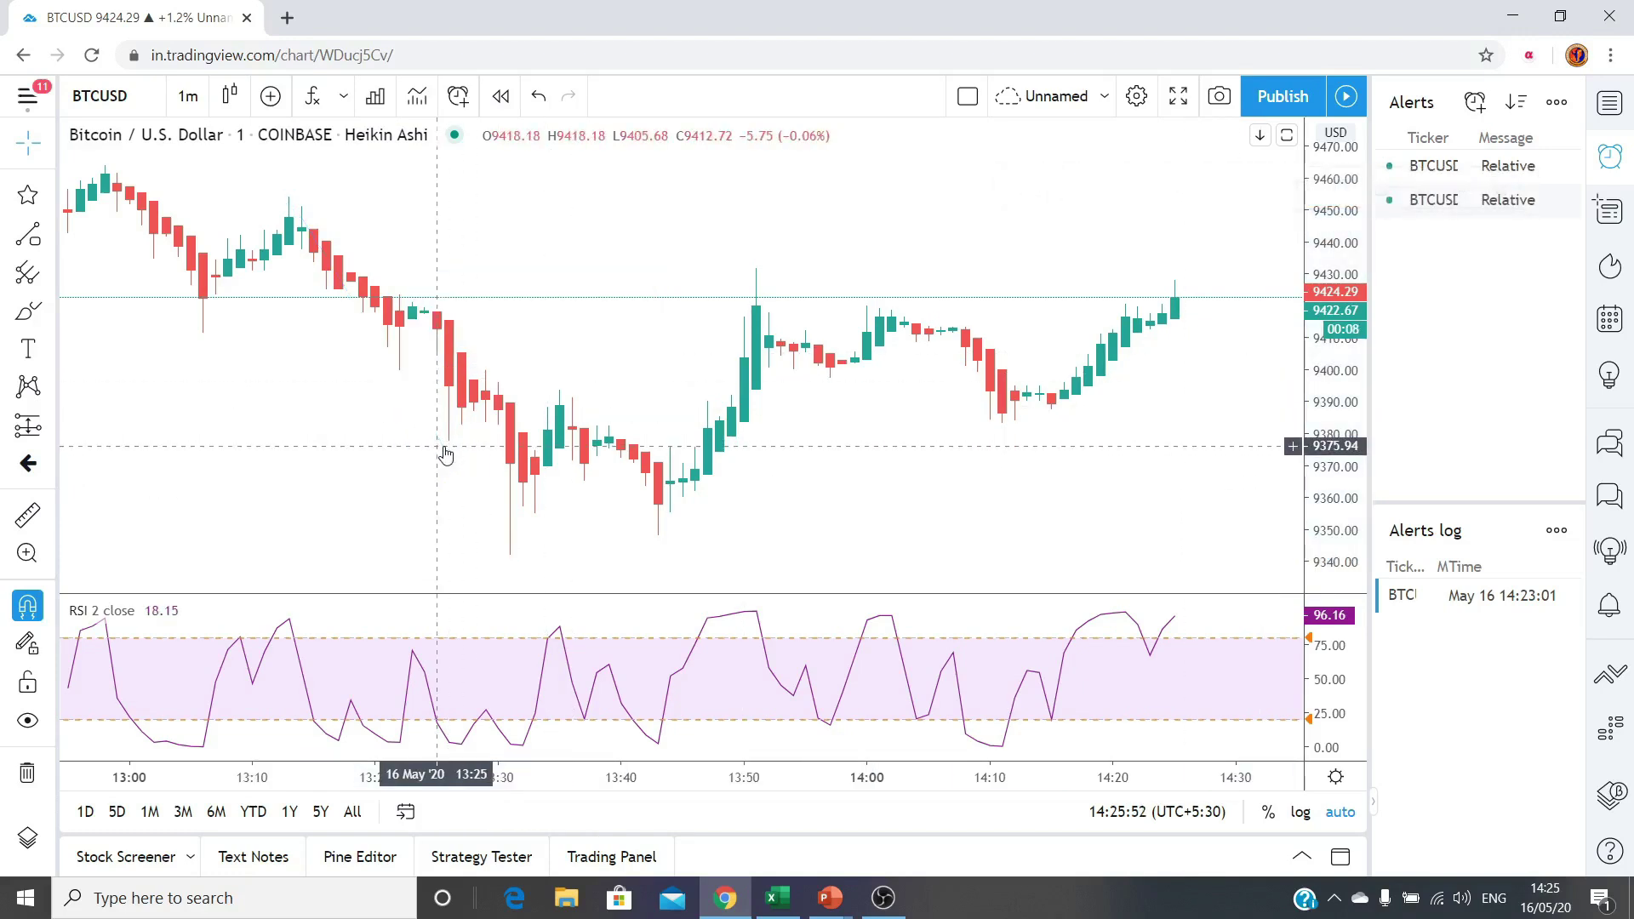
click(48, 277)
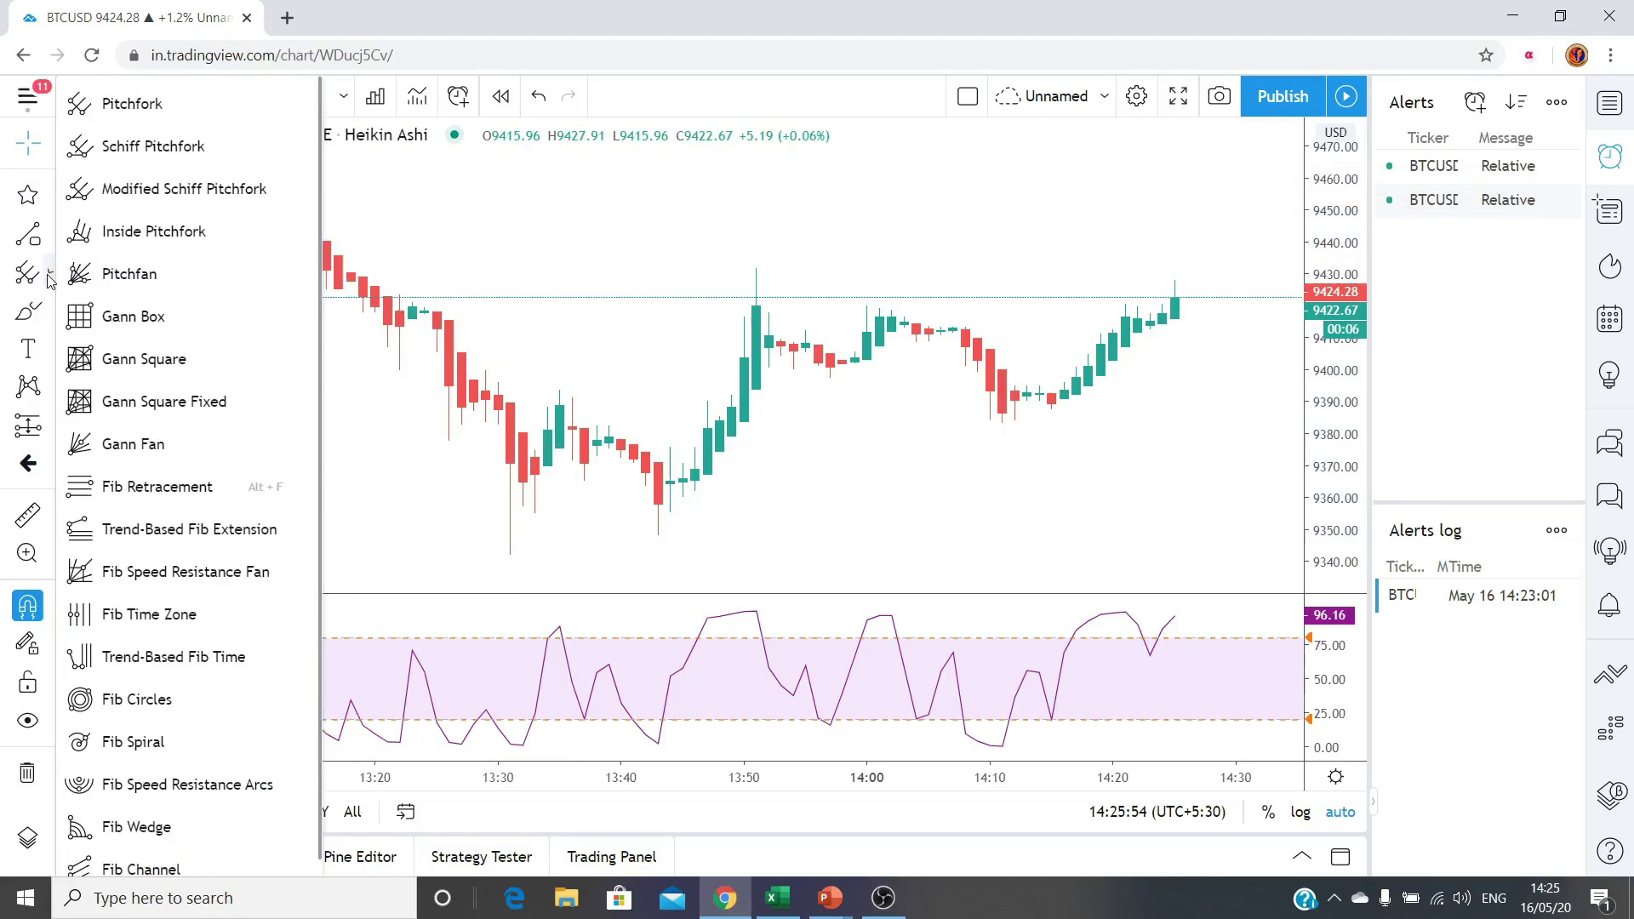
click(362, 348)
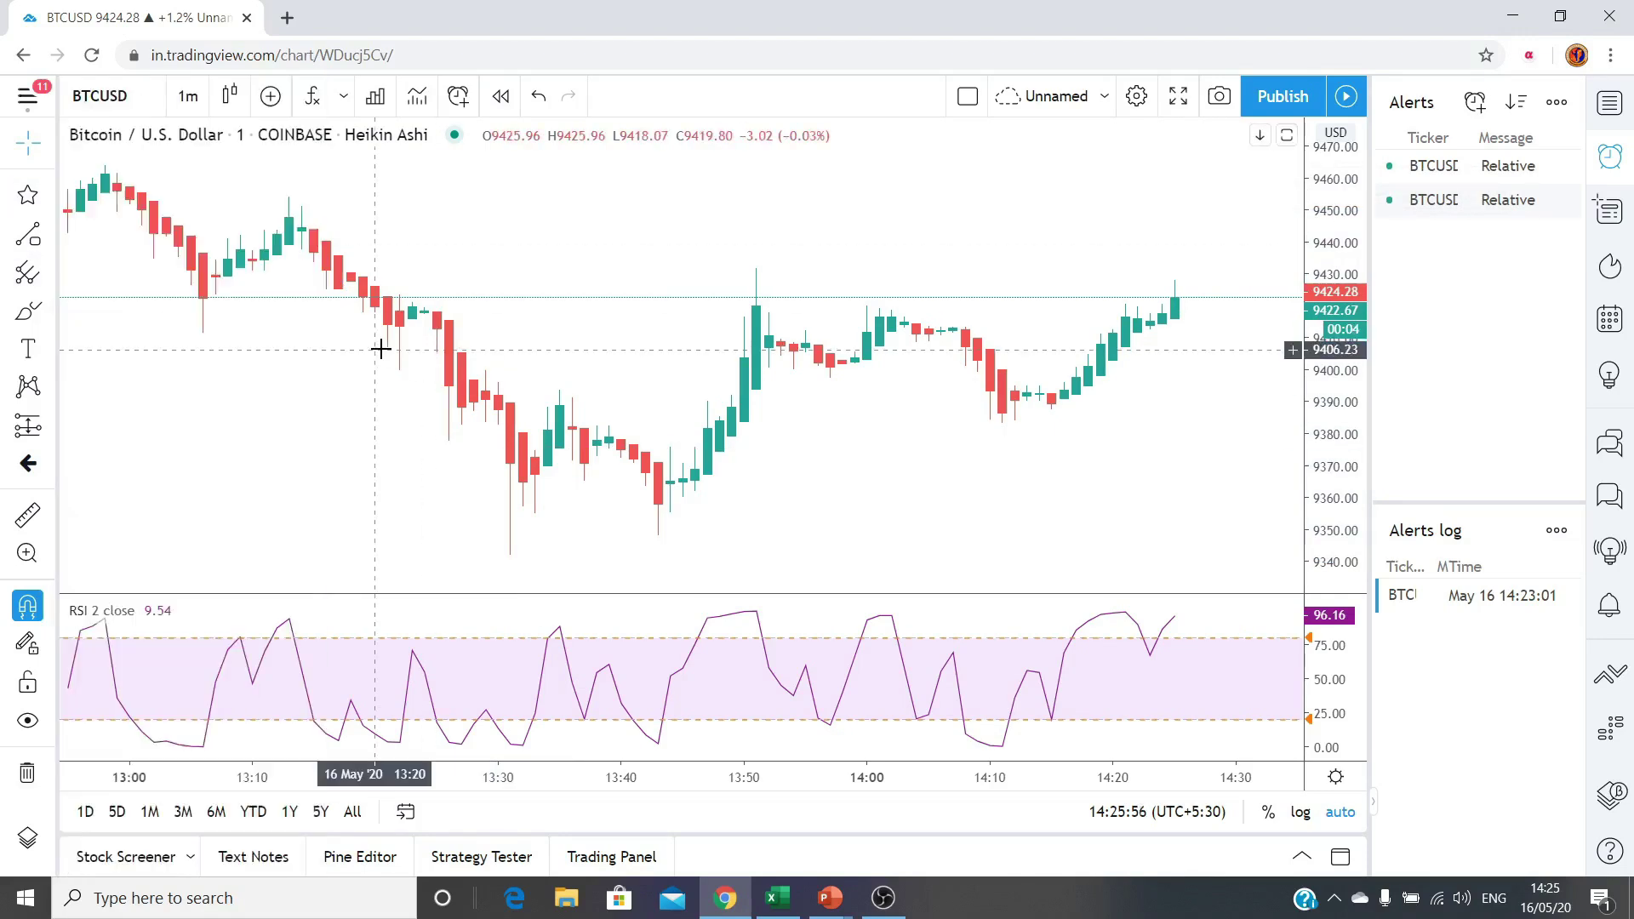
click(47, 234)
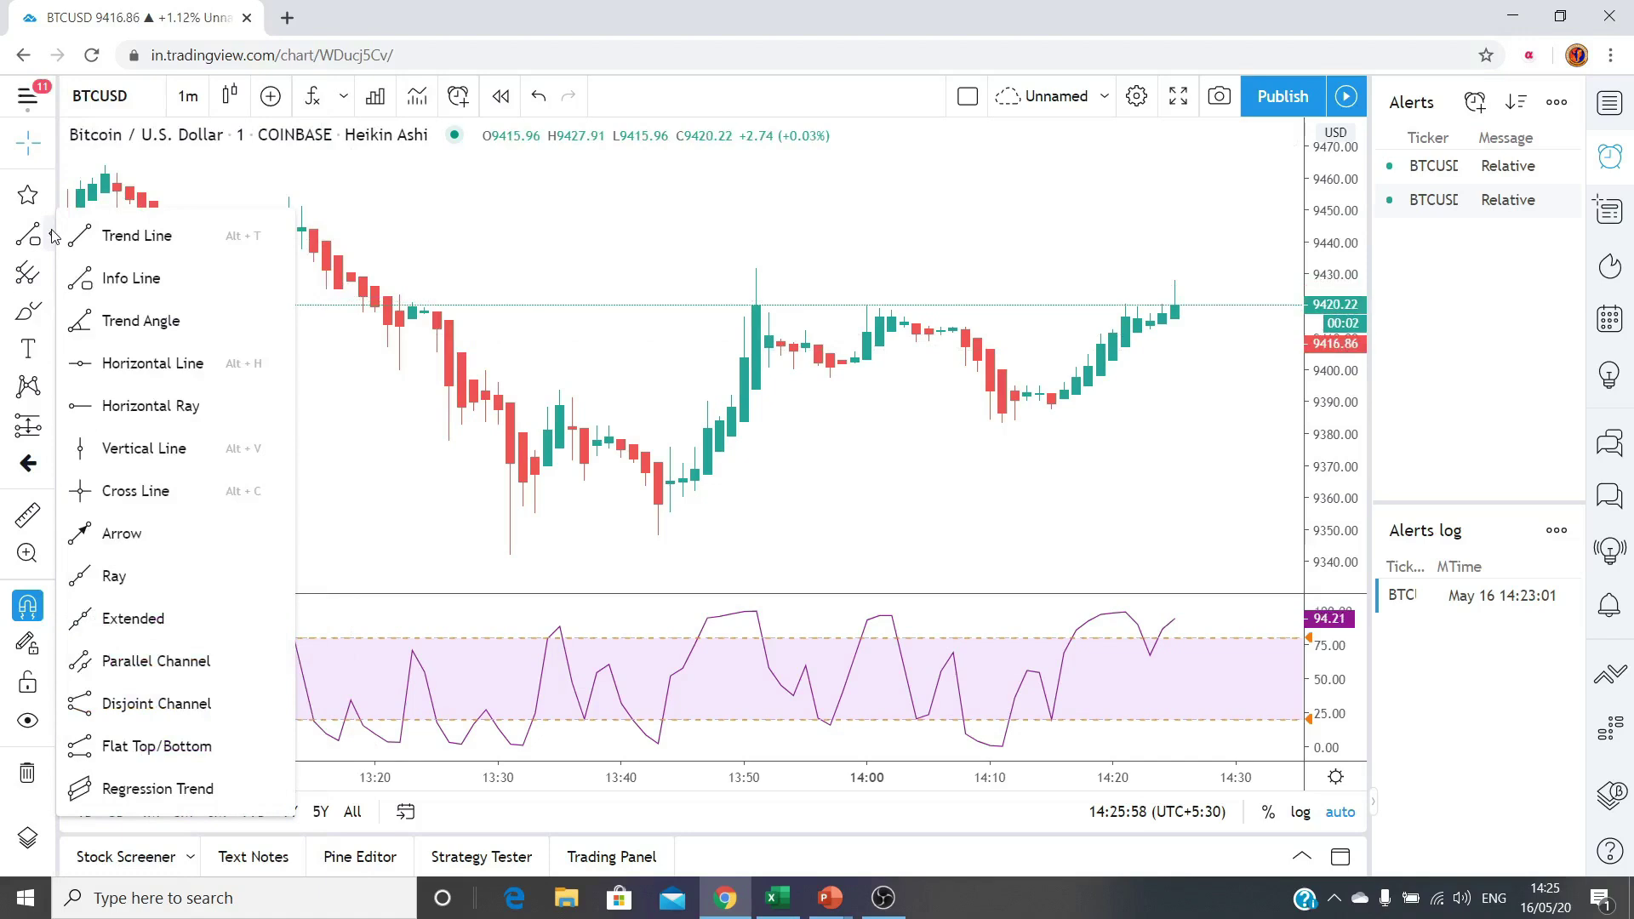
click(47, 237)
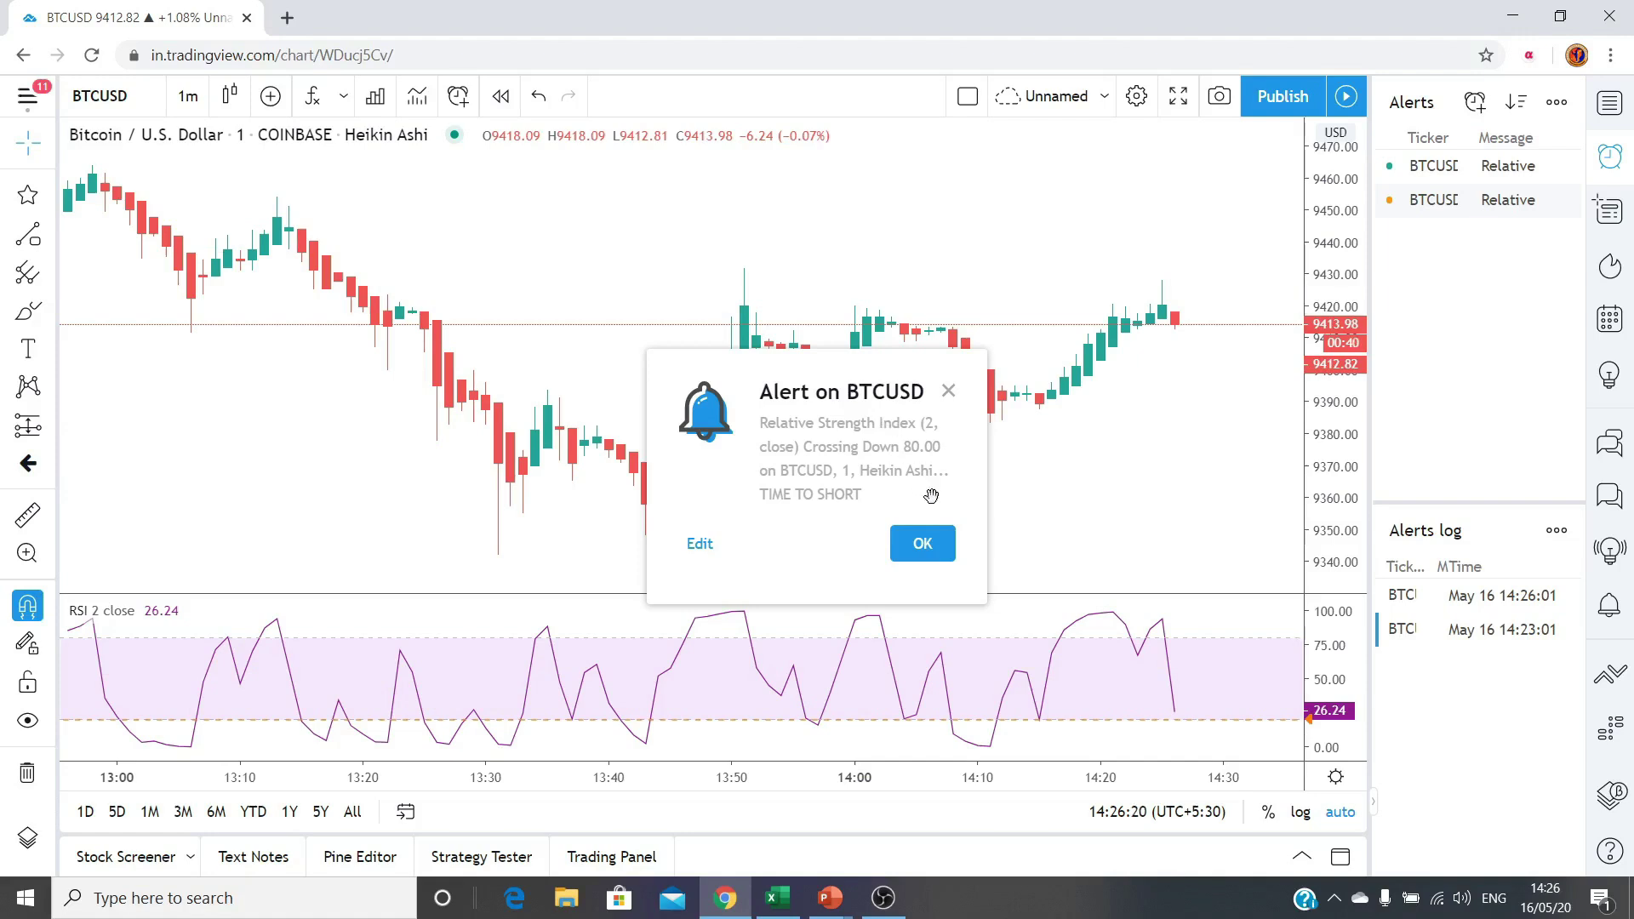
Step: Dismiss the TIME TO SHORT alert popup and show the Gann and Fibonacci tools
click(936, 543)
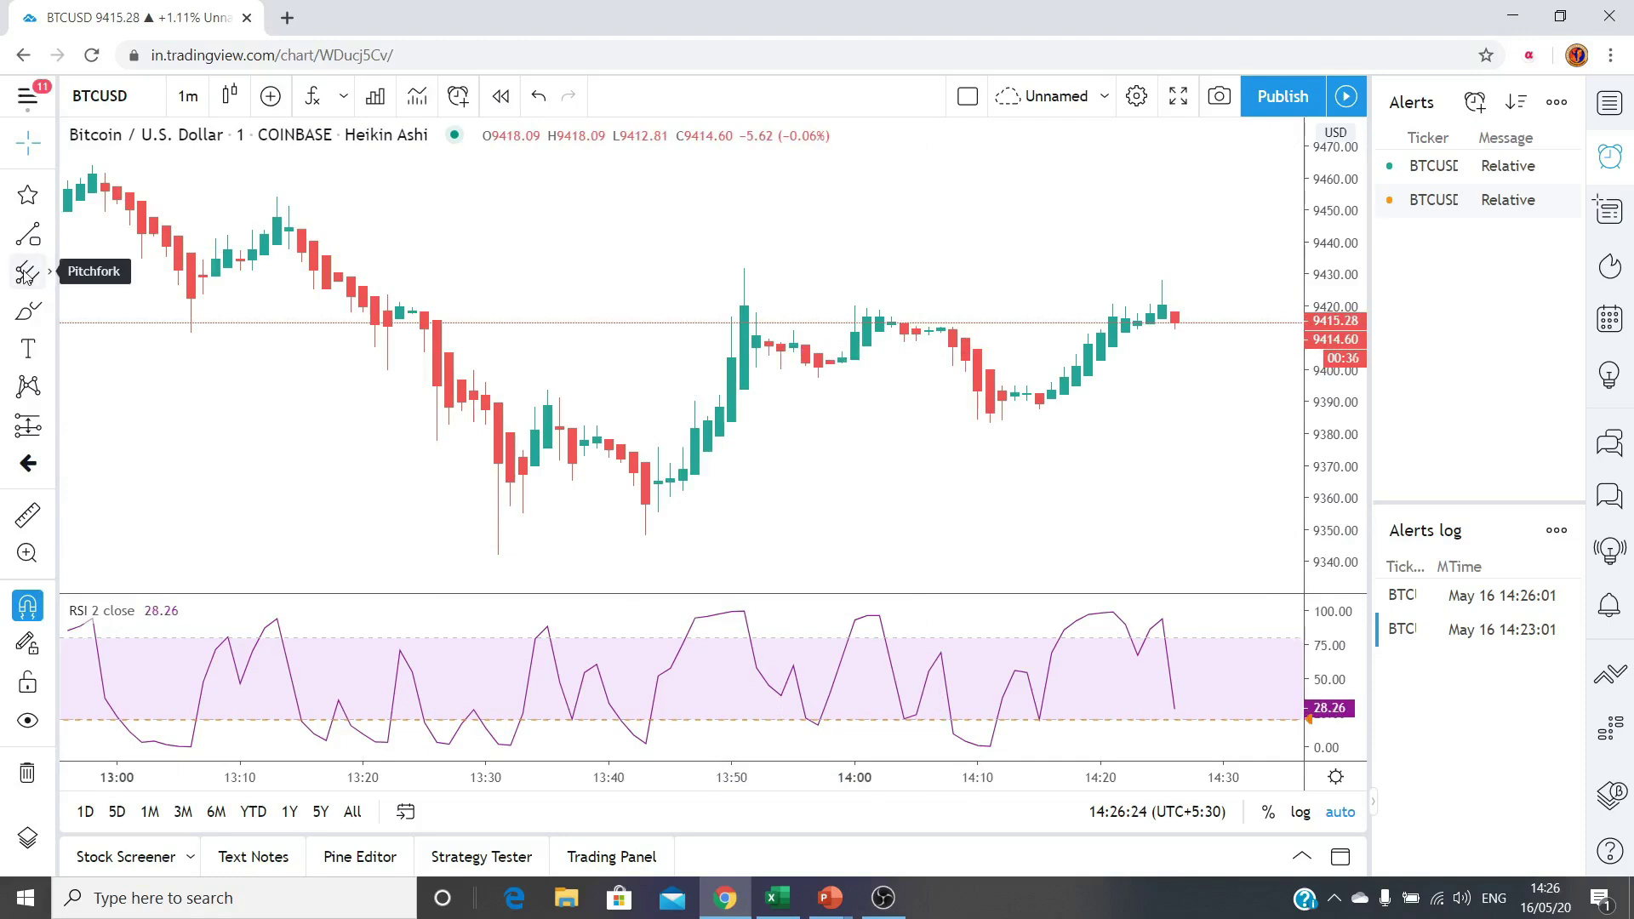
click(49, 273)
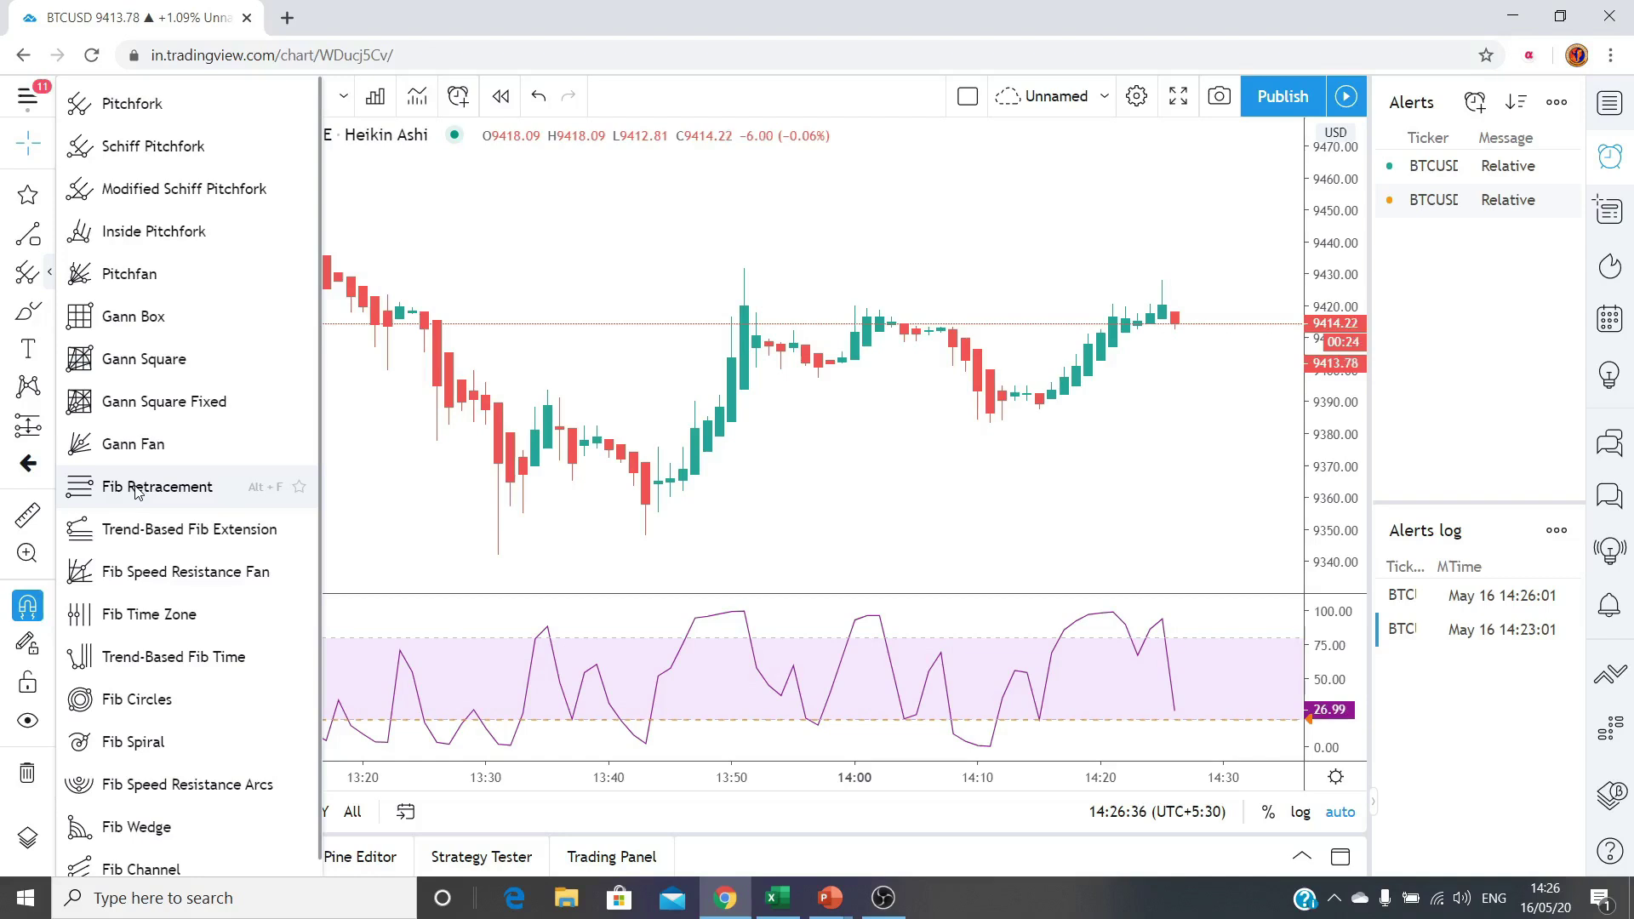
Step: Draw a Fib Retracement from the 9453.91 high to the 9342.18 low, then zoom out and pan
click(136, 487)
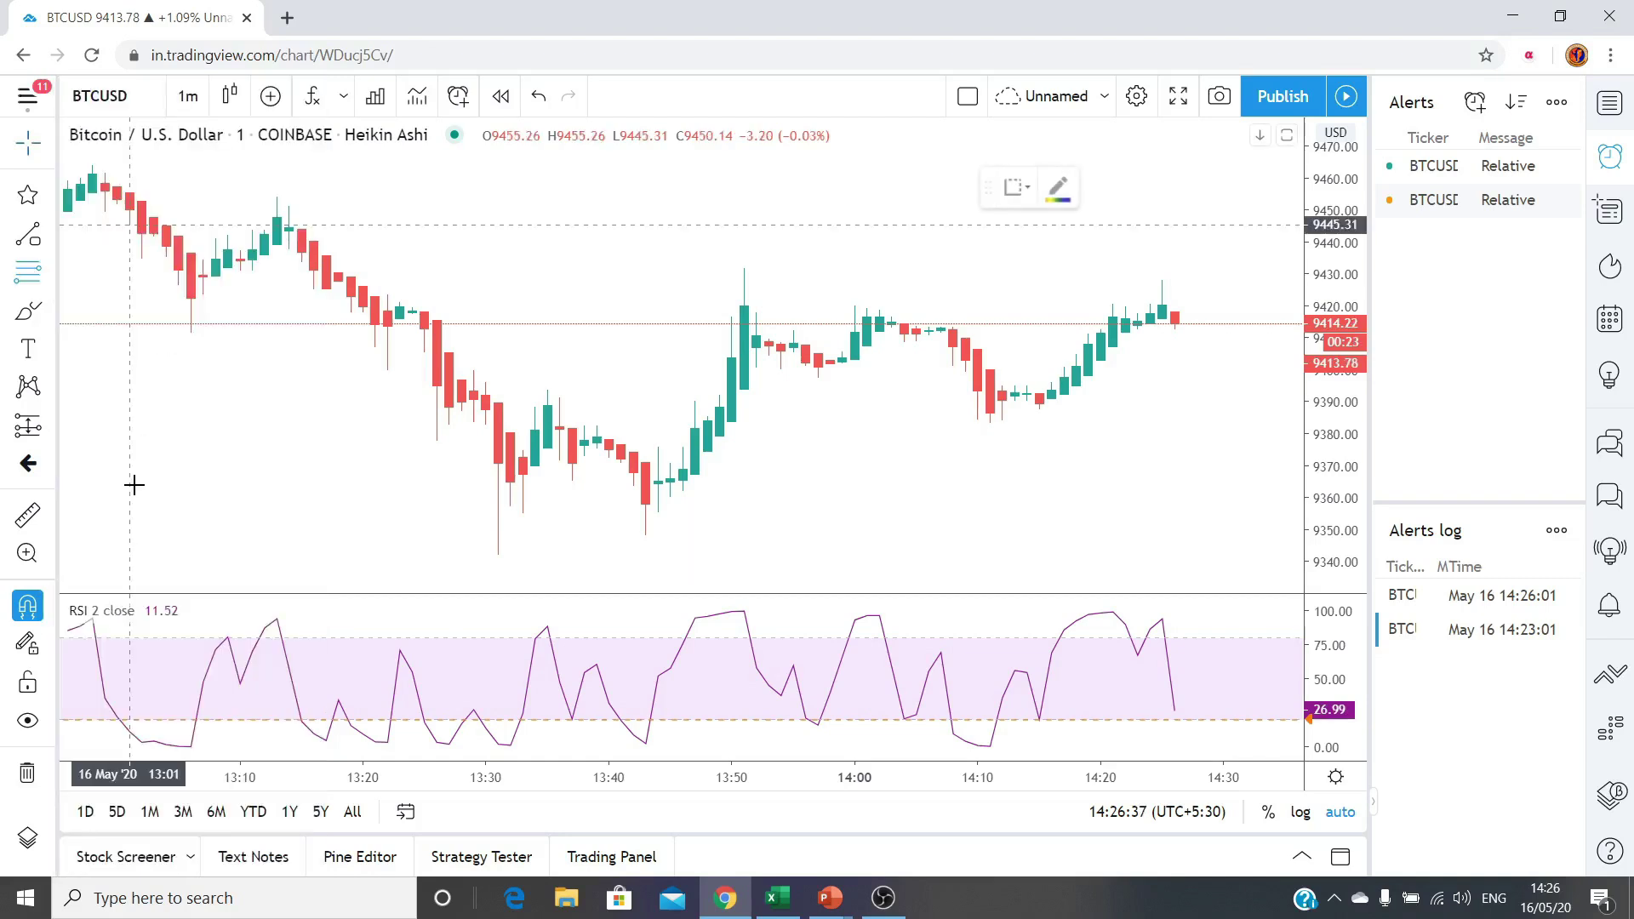
click(276, 196)
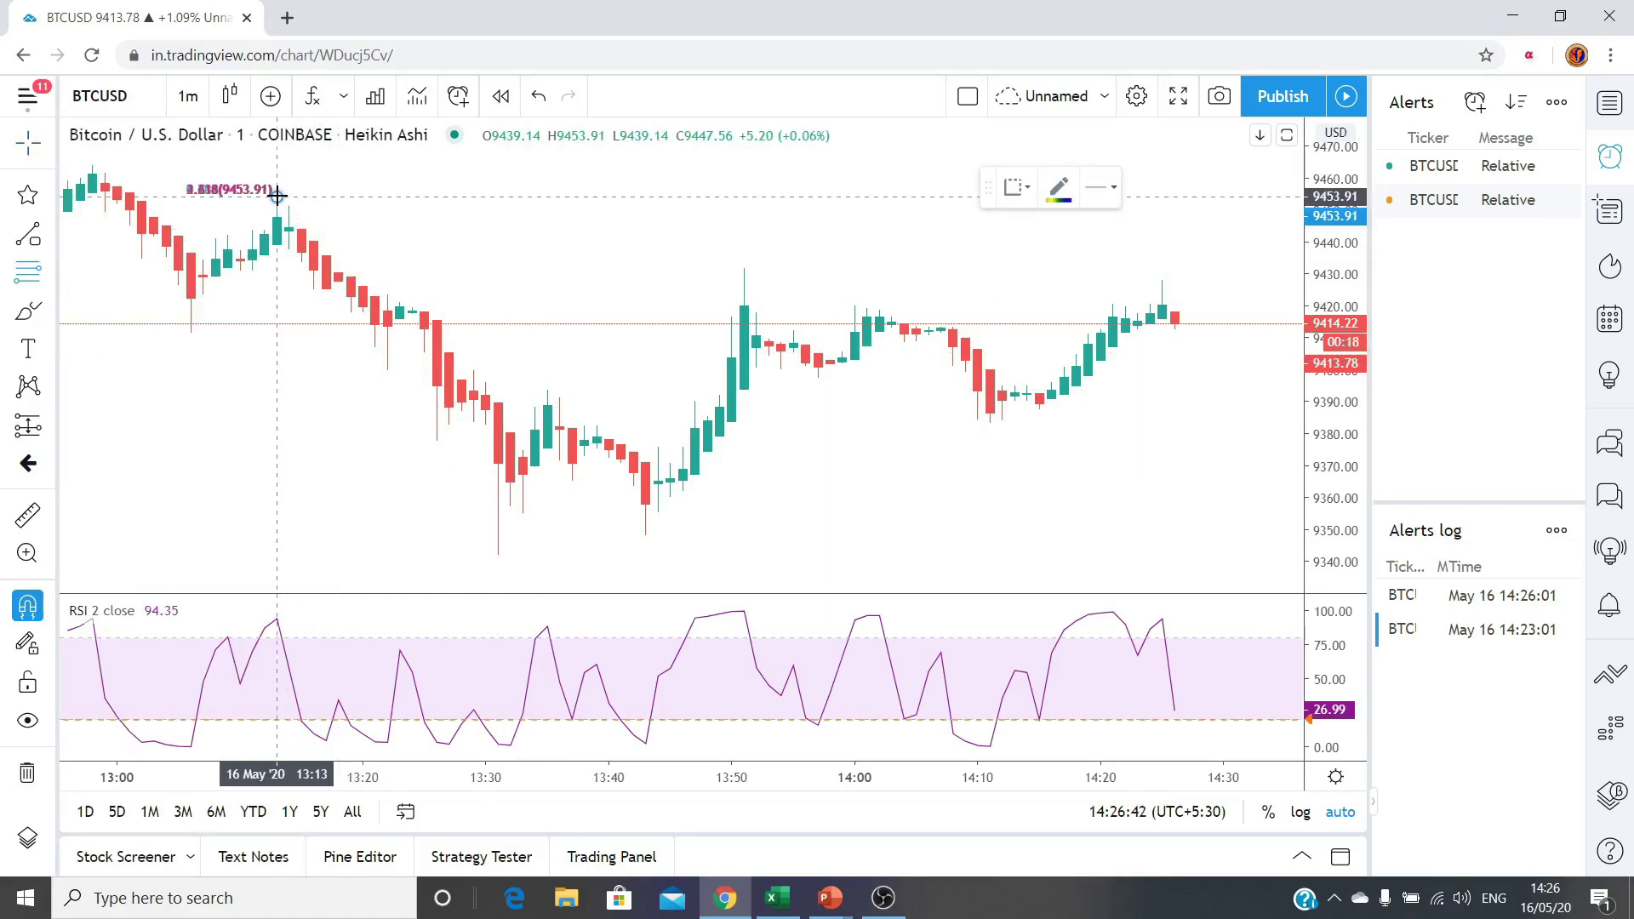
click(497, 555)
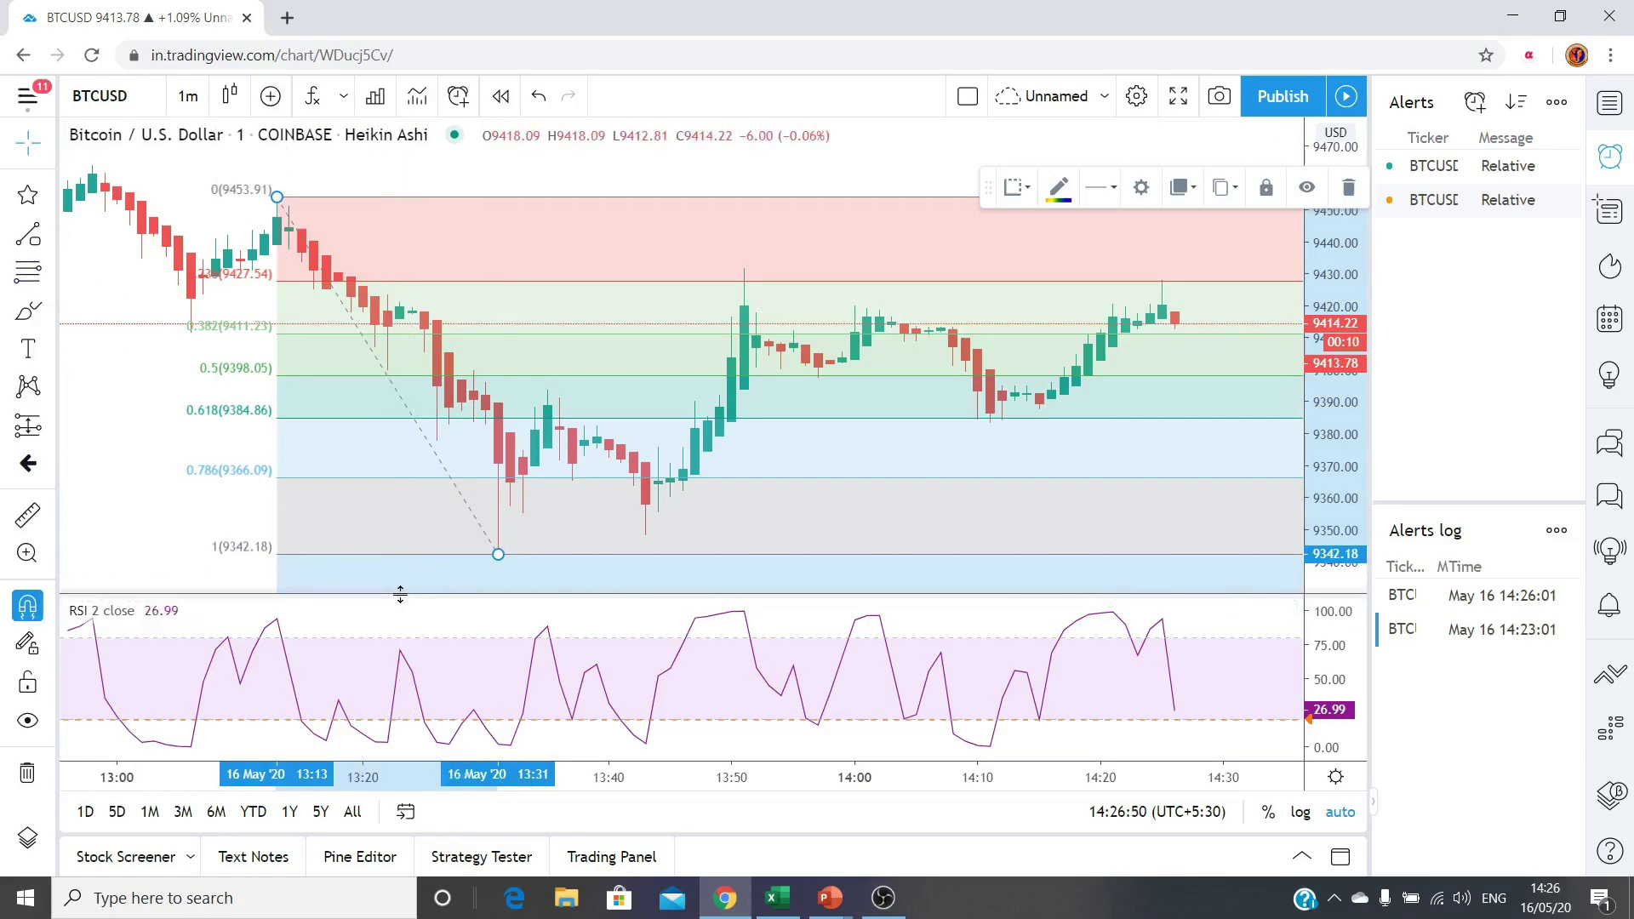
click(623, 742)
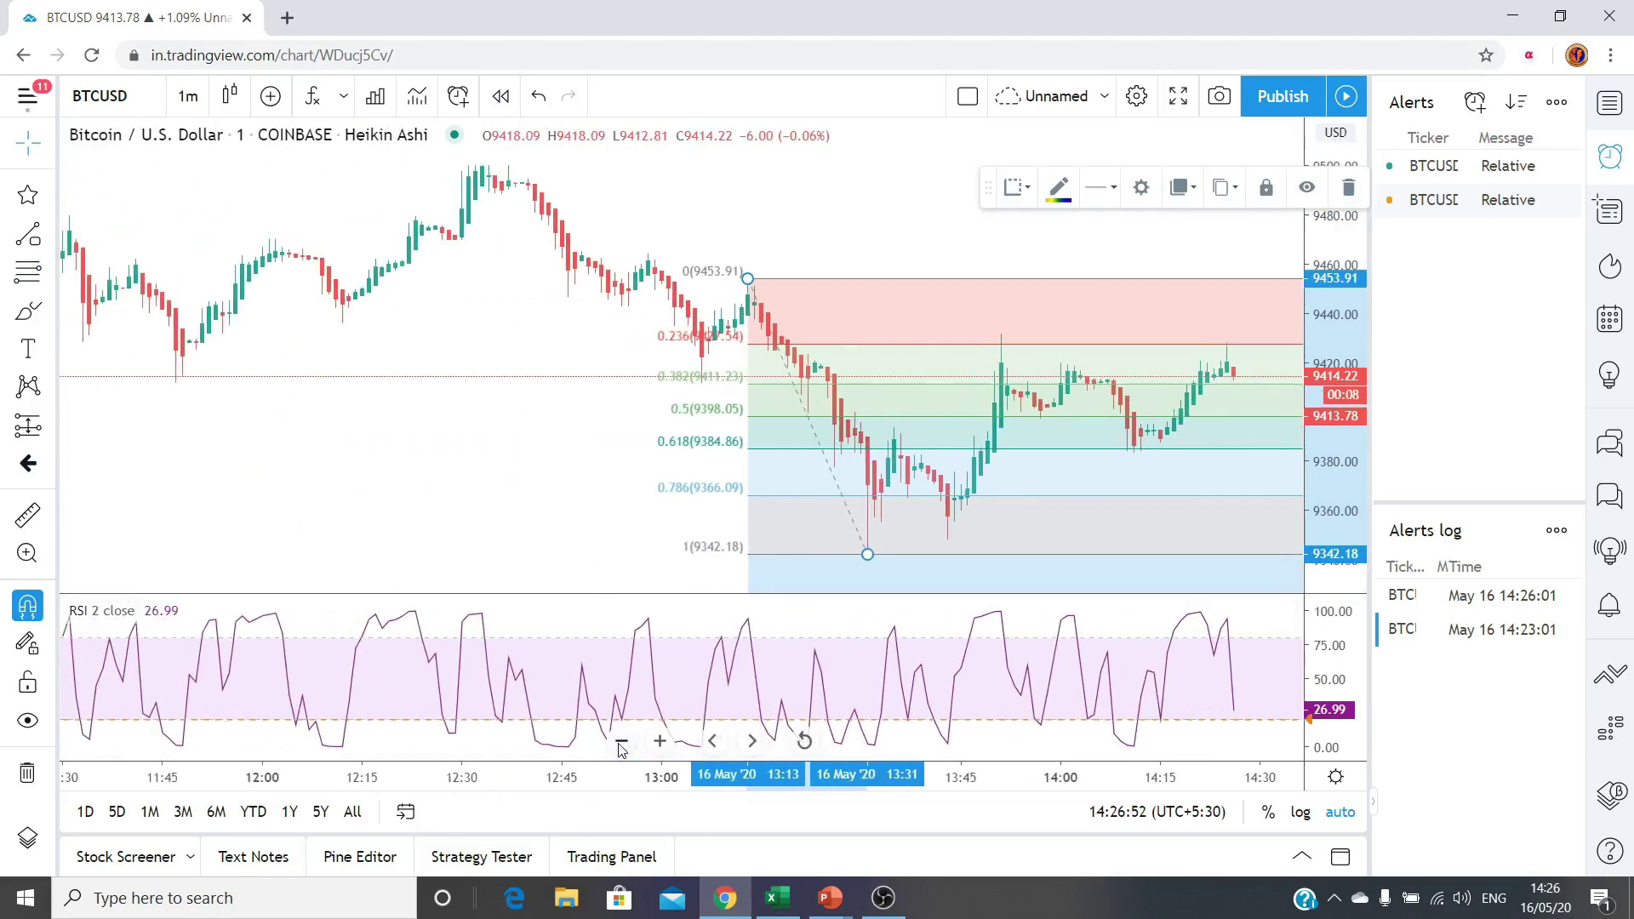
drag(365, 357, 307, 230)
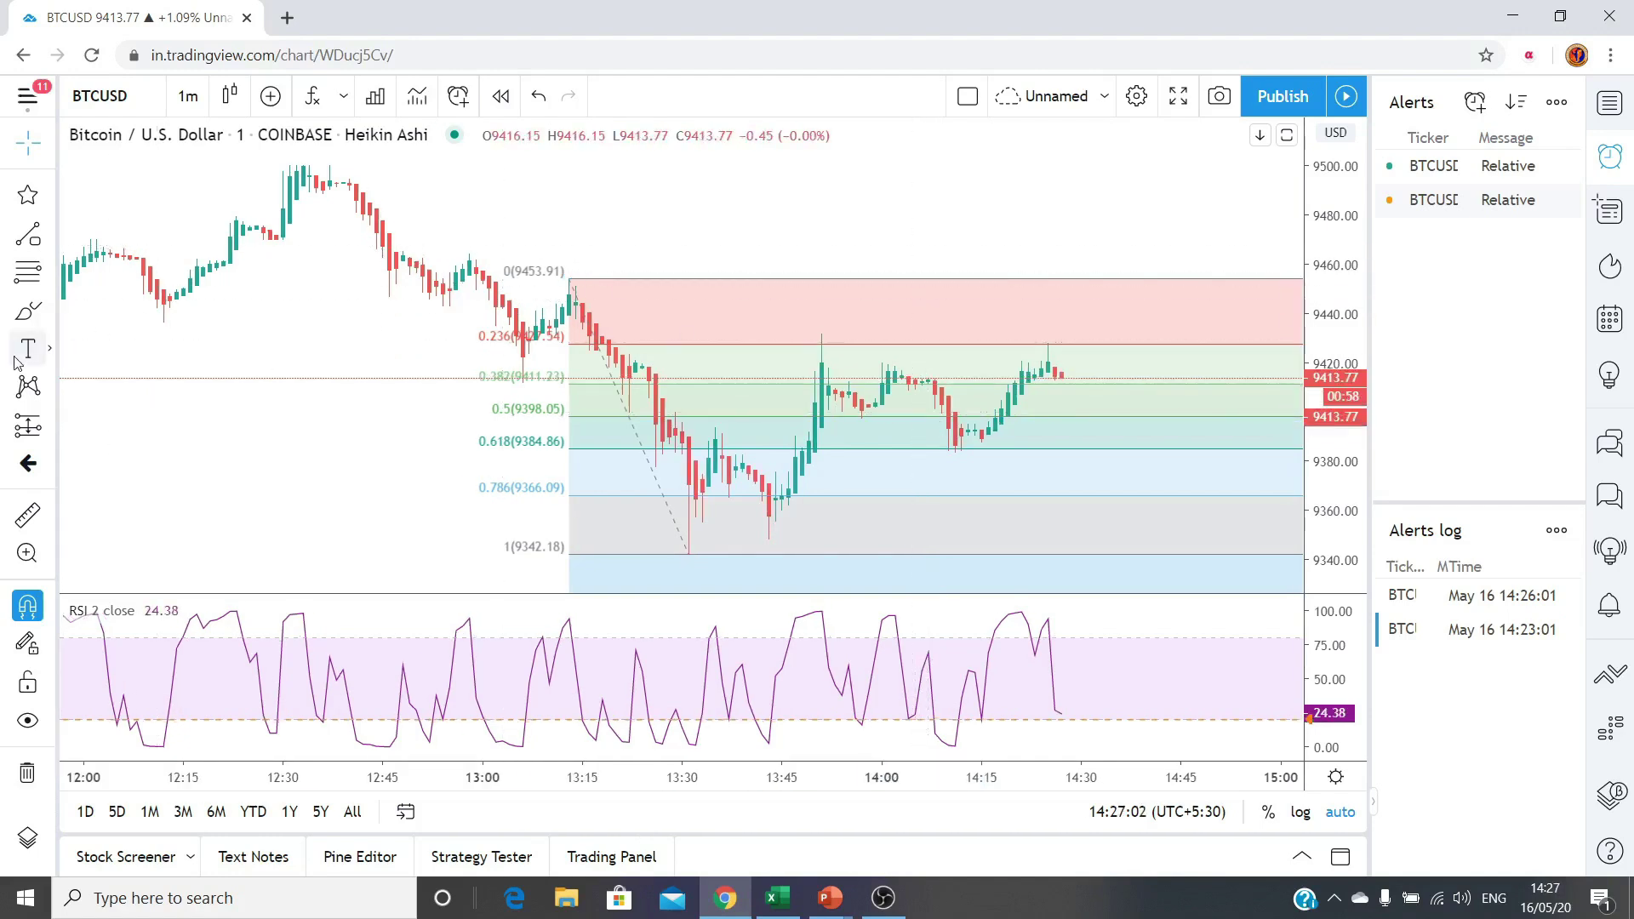
click(51, 350)
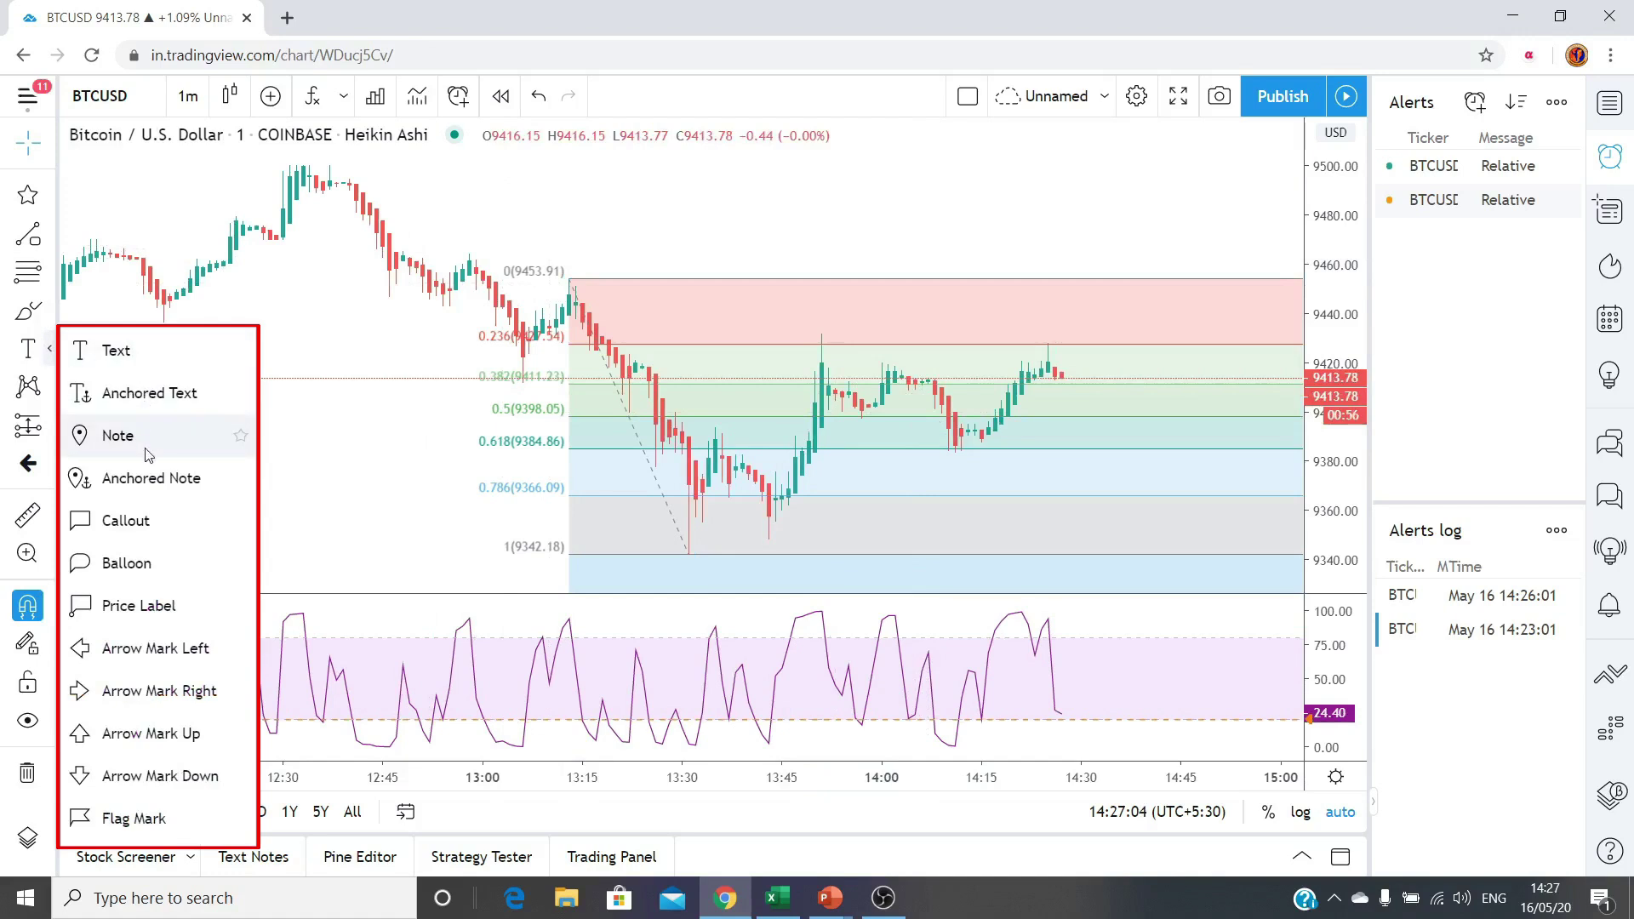
Step: Add a 'Swing High' callout at the 9453.91 high and move its label above the candles
click(147, 538)
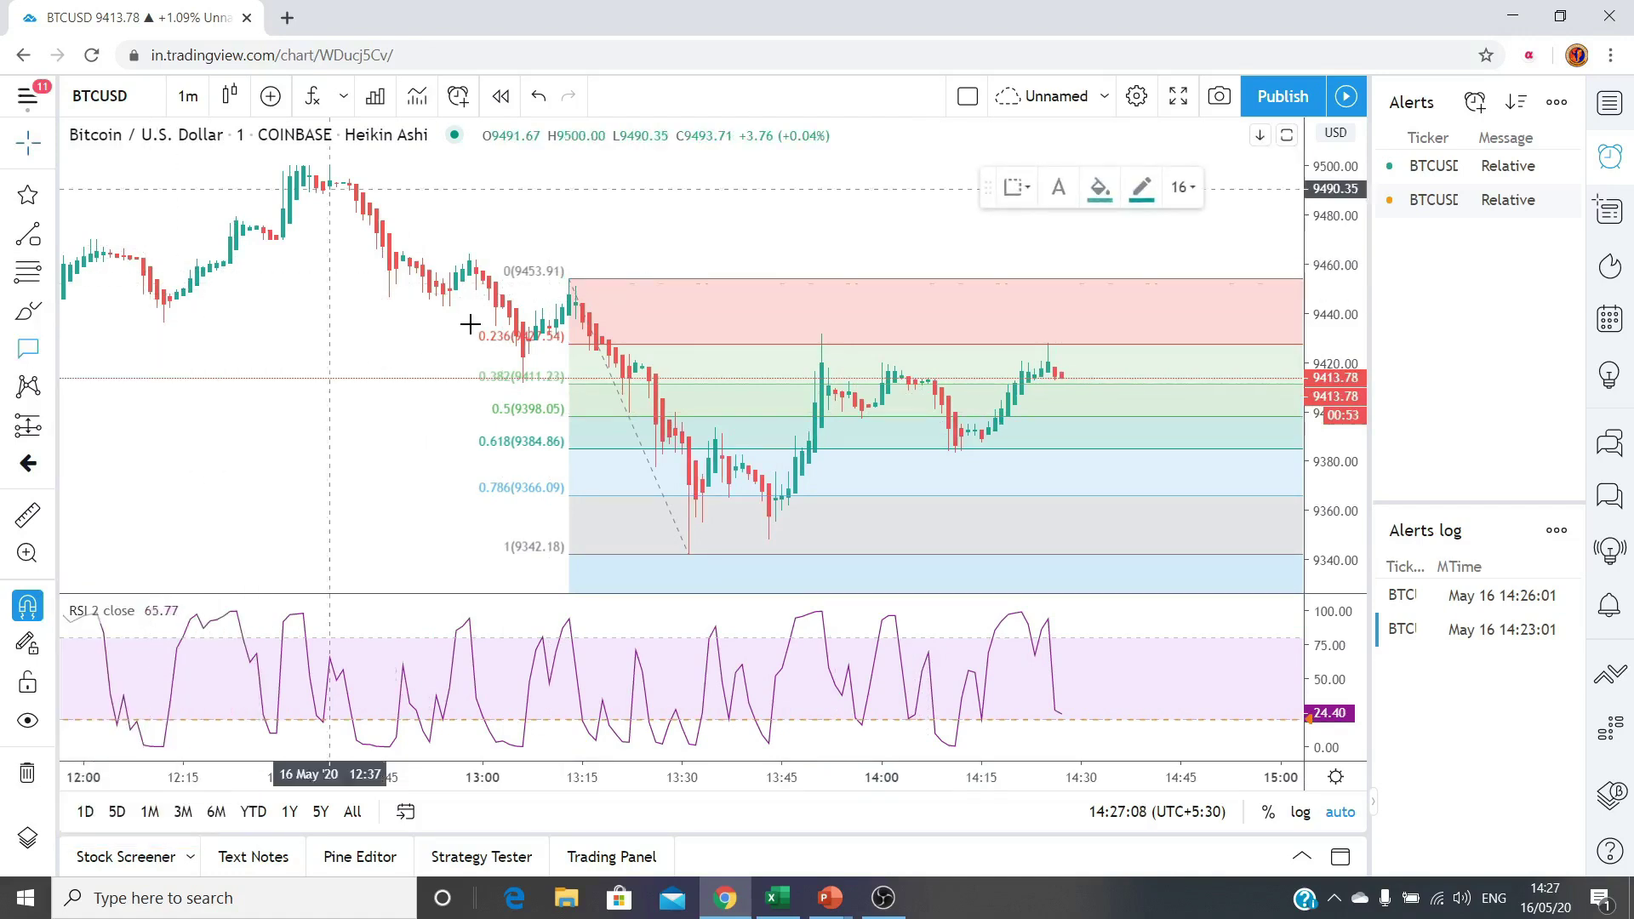
click(569, 281)
click(610, 339)
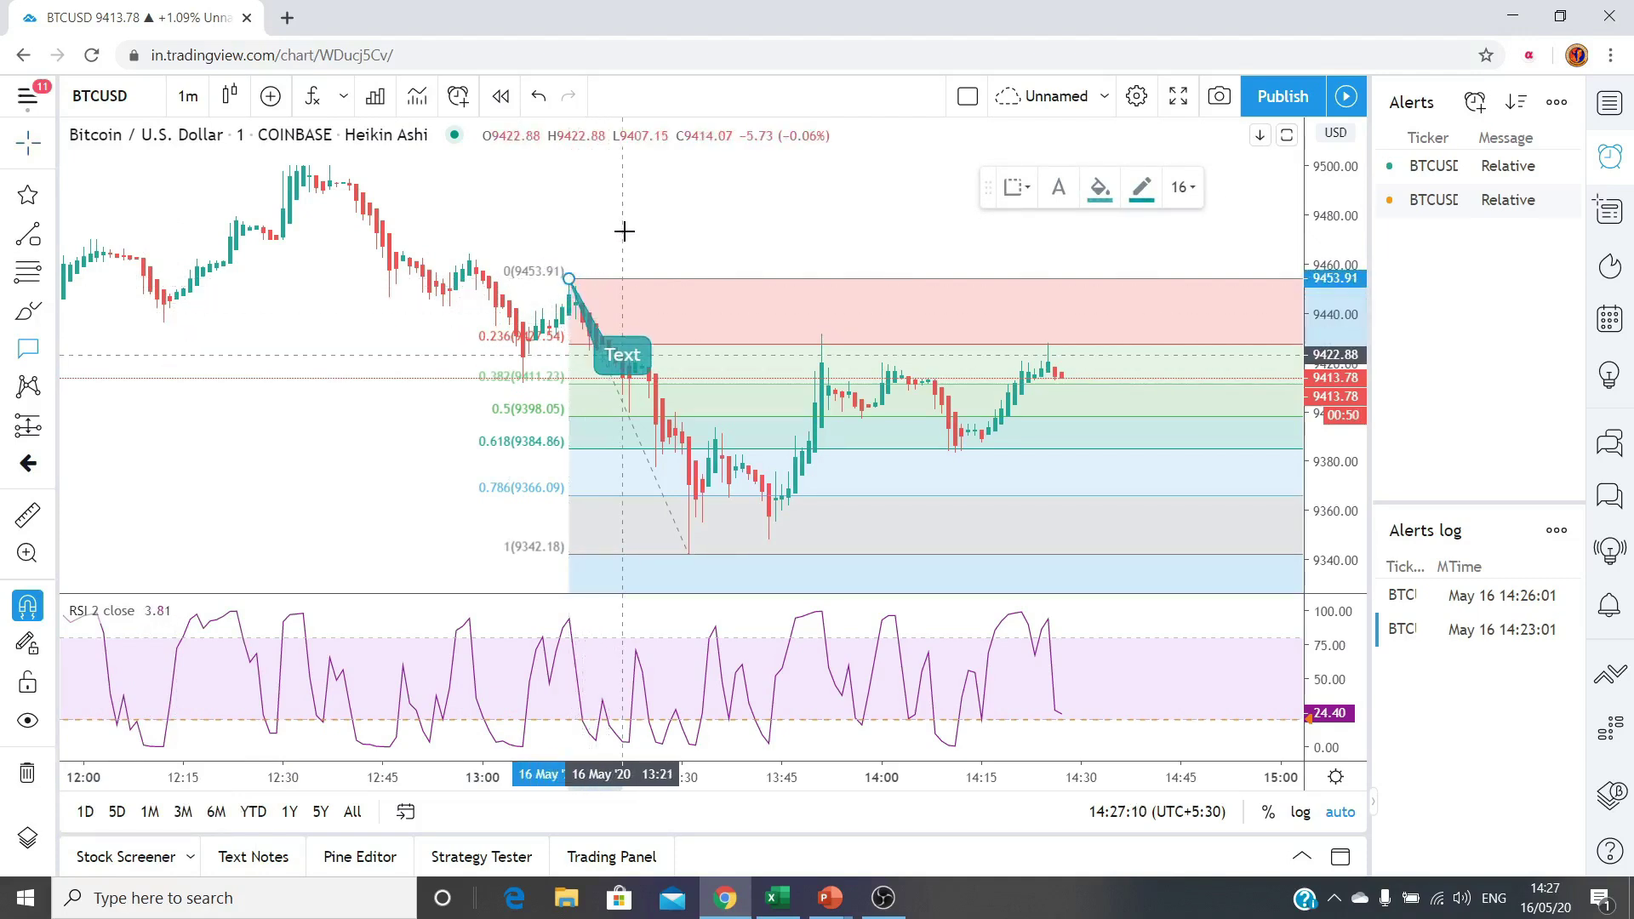
text(Swing High)
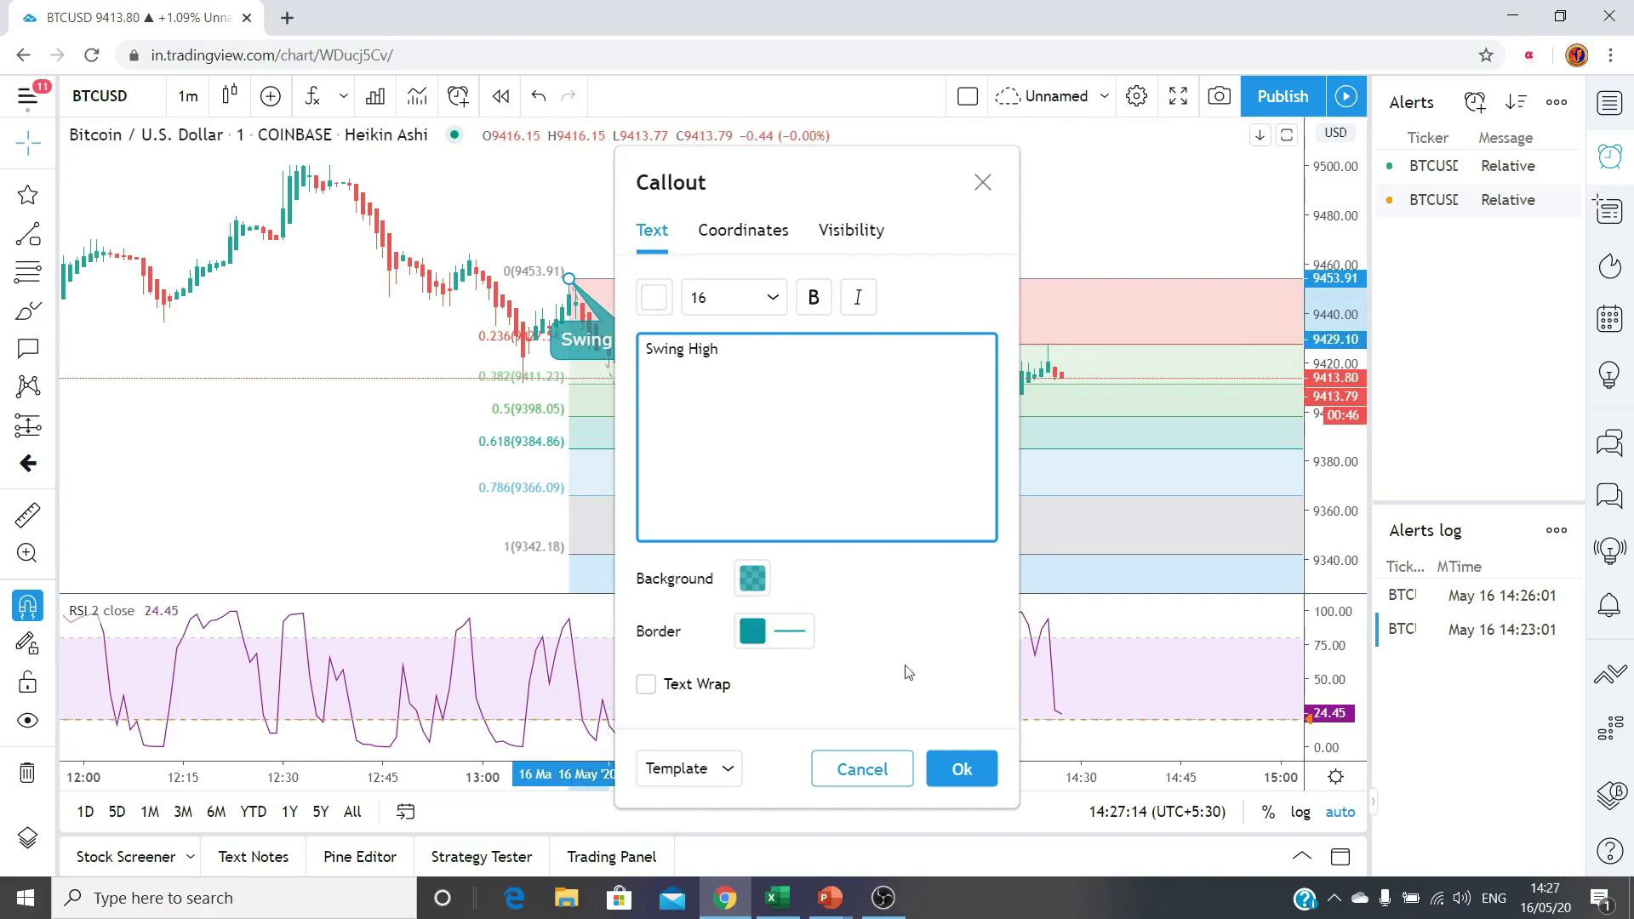
click(962, 768)
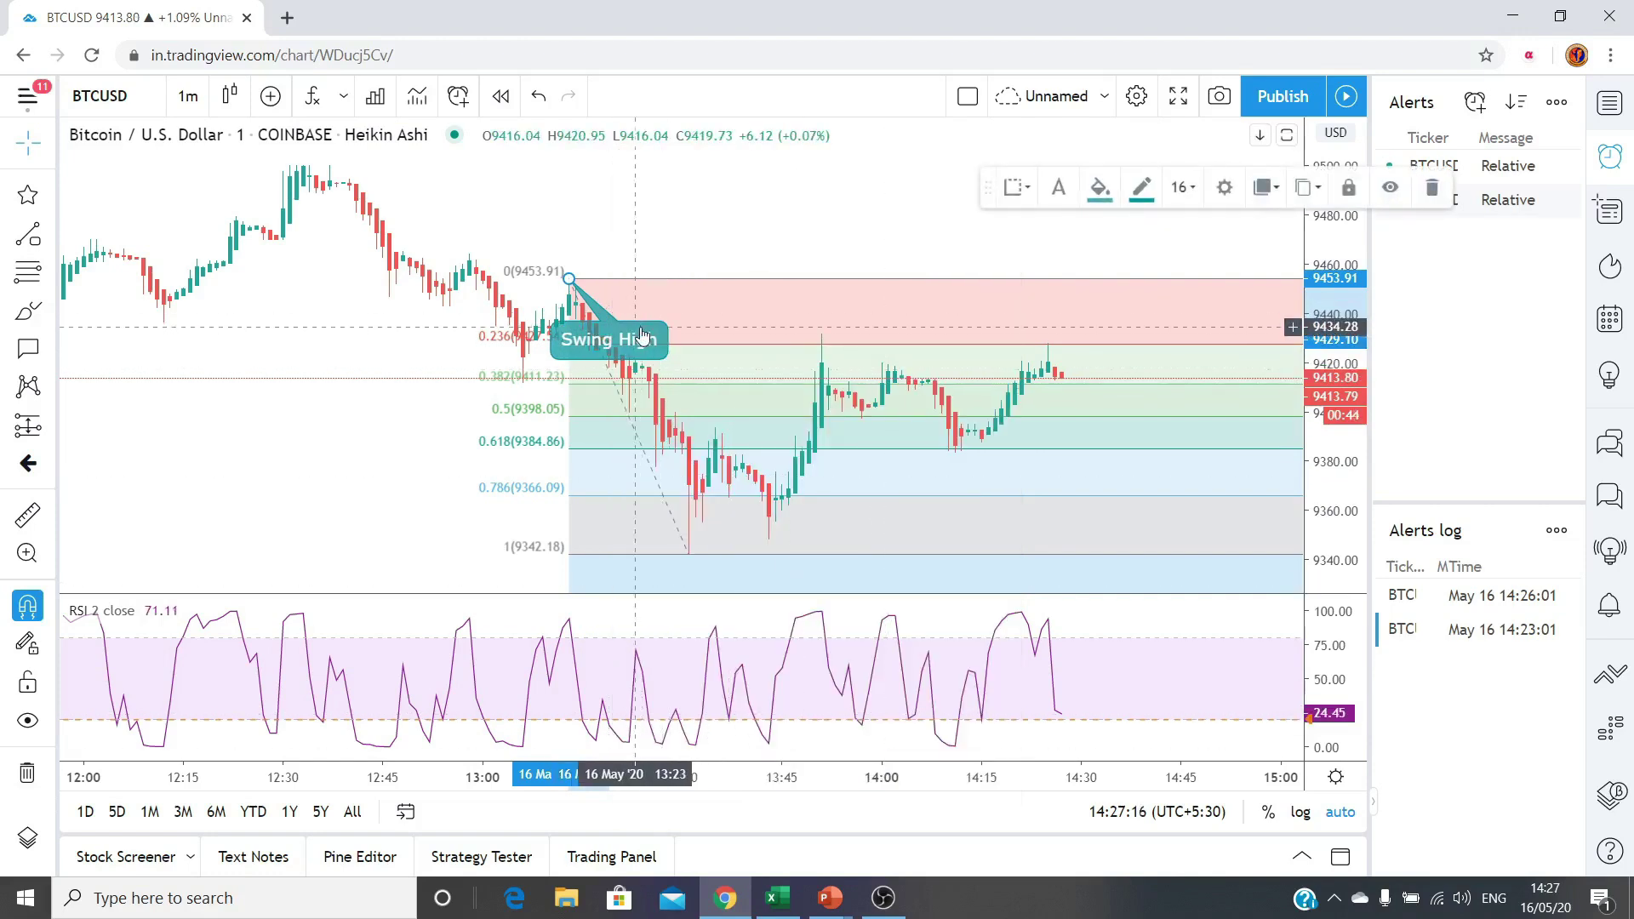
drag(641, 334, 645, 194)
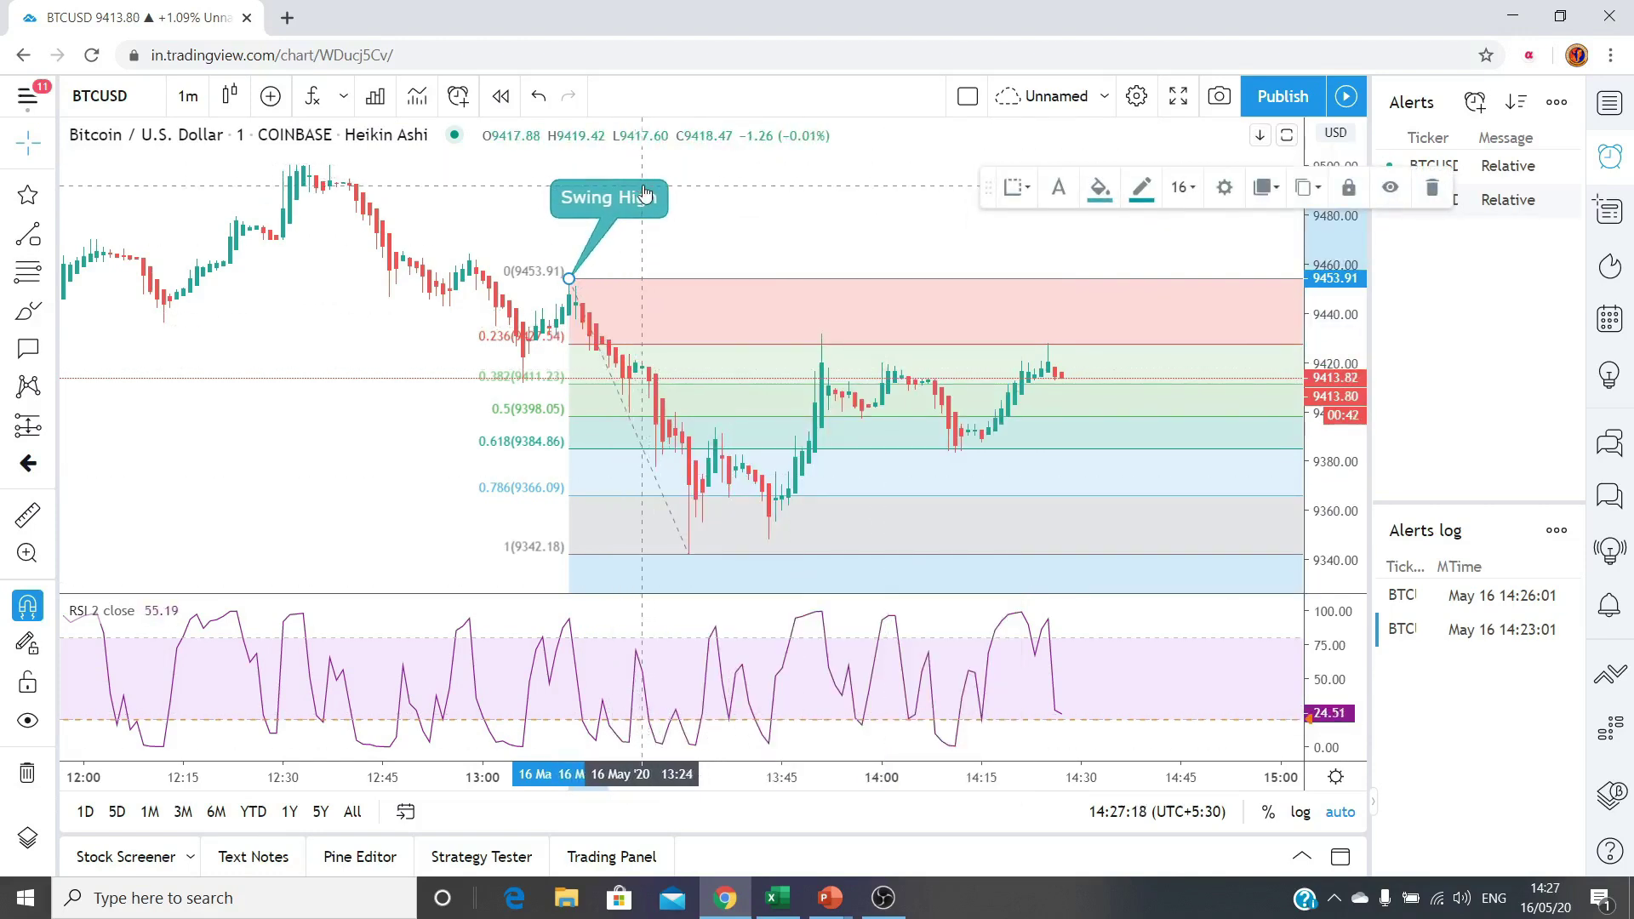
click(776, 214)
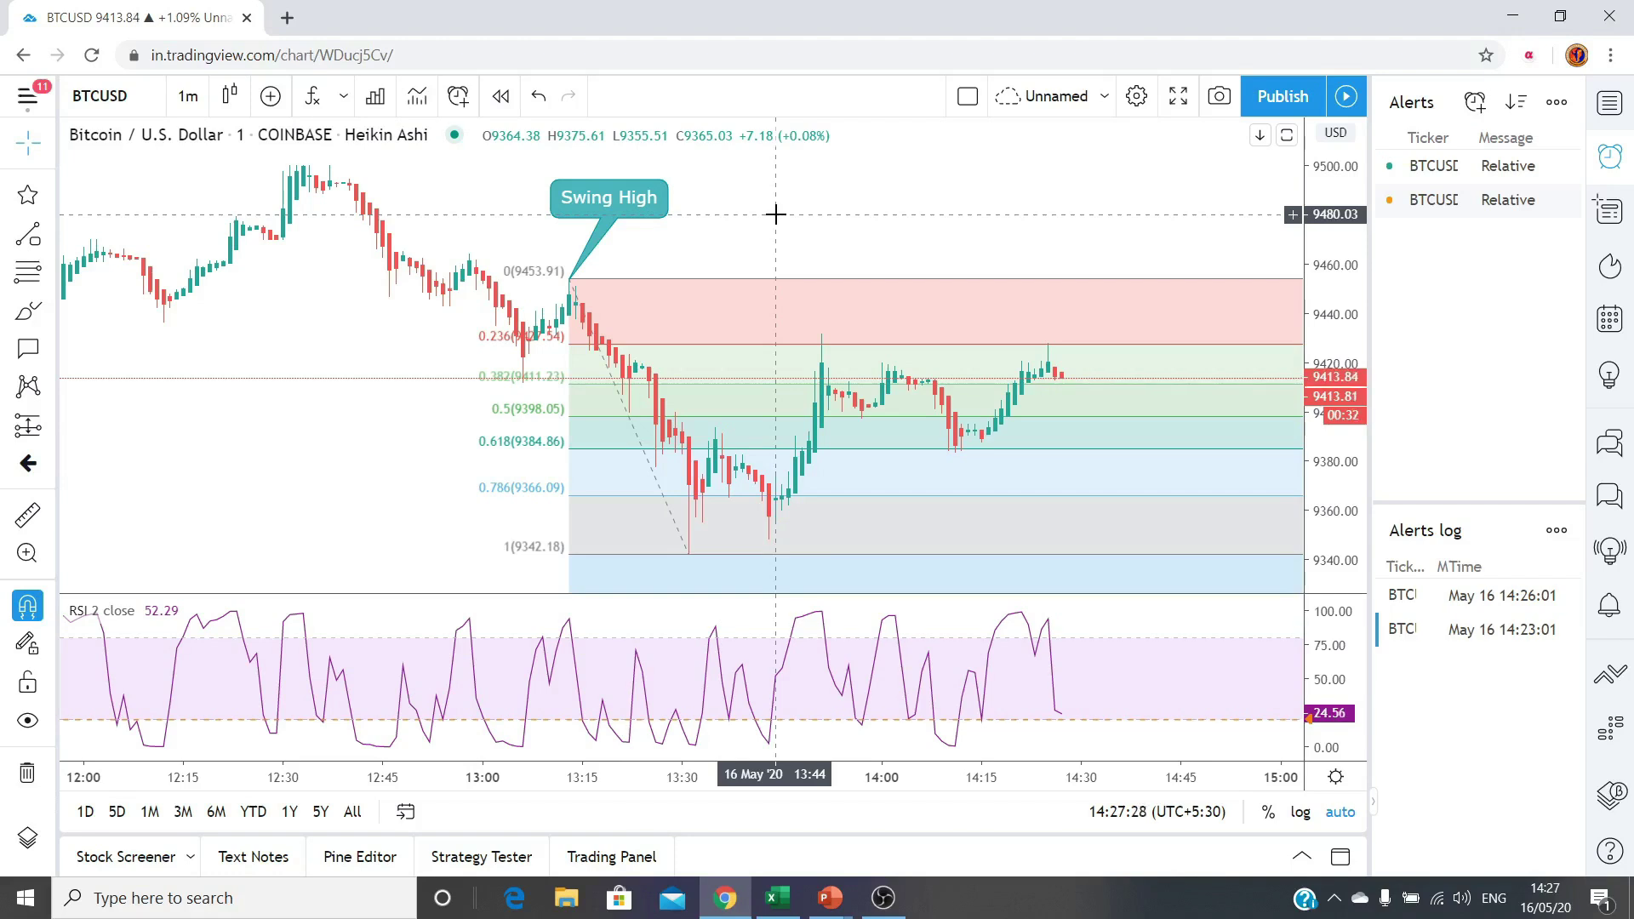
Step: Draw a rectangle over the drop to the 9341.93 low, then remove all drawings
click(46, 316)
click(149, 357)
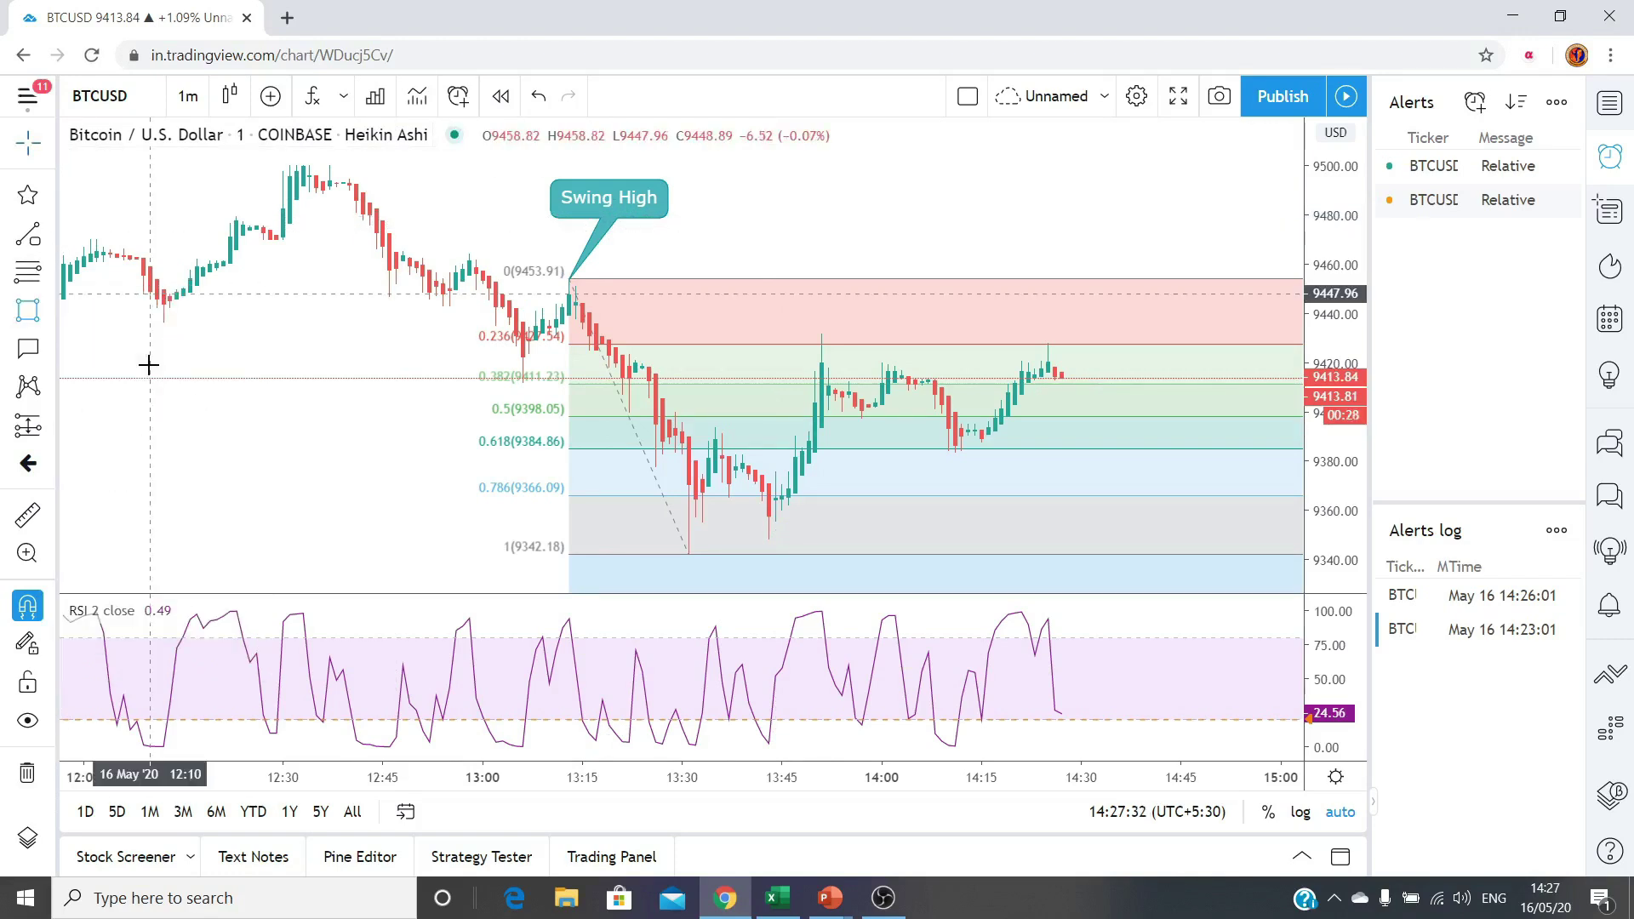
mouse_move(576, 302)
mouse_down()
mouse_move(932, 379)
mouse_move(1048, 372)
mouse_up()
drag(1069, 463, 1112, 554)
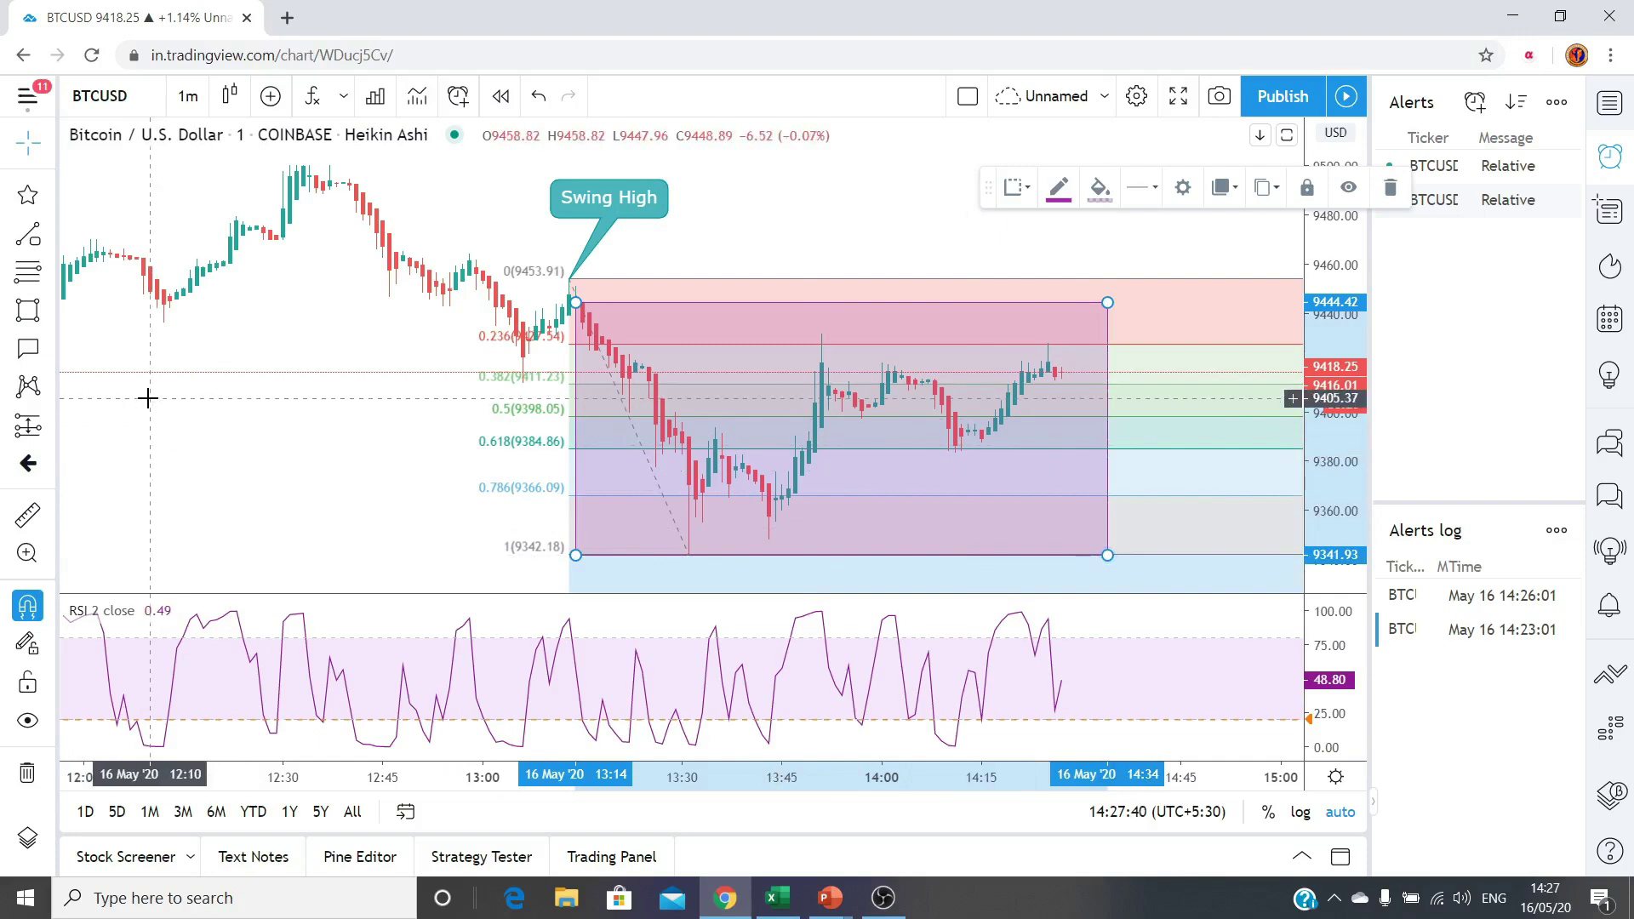
click(29, 775)
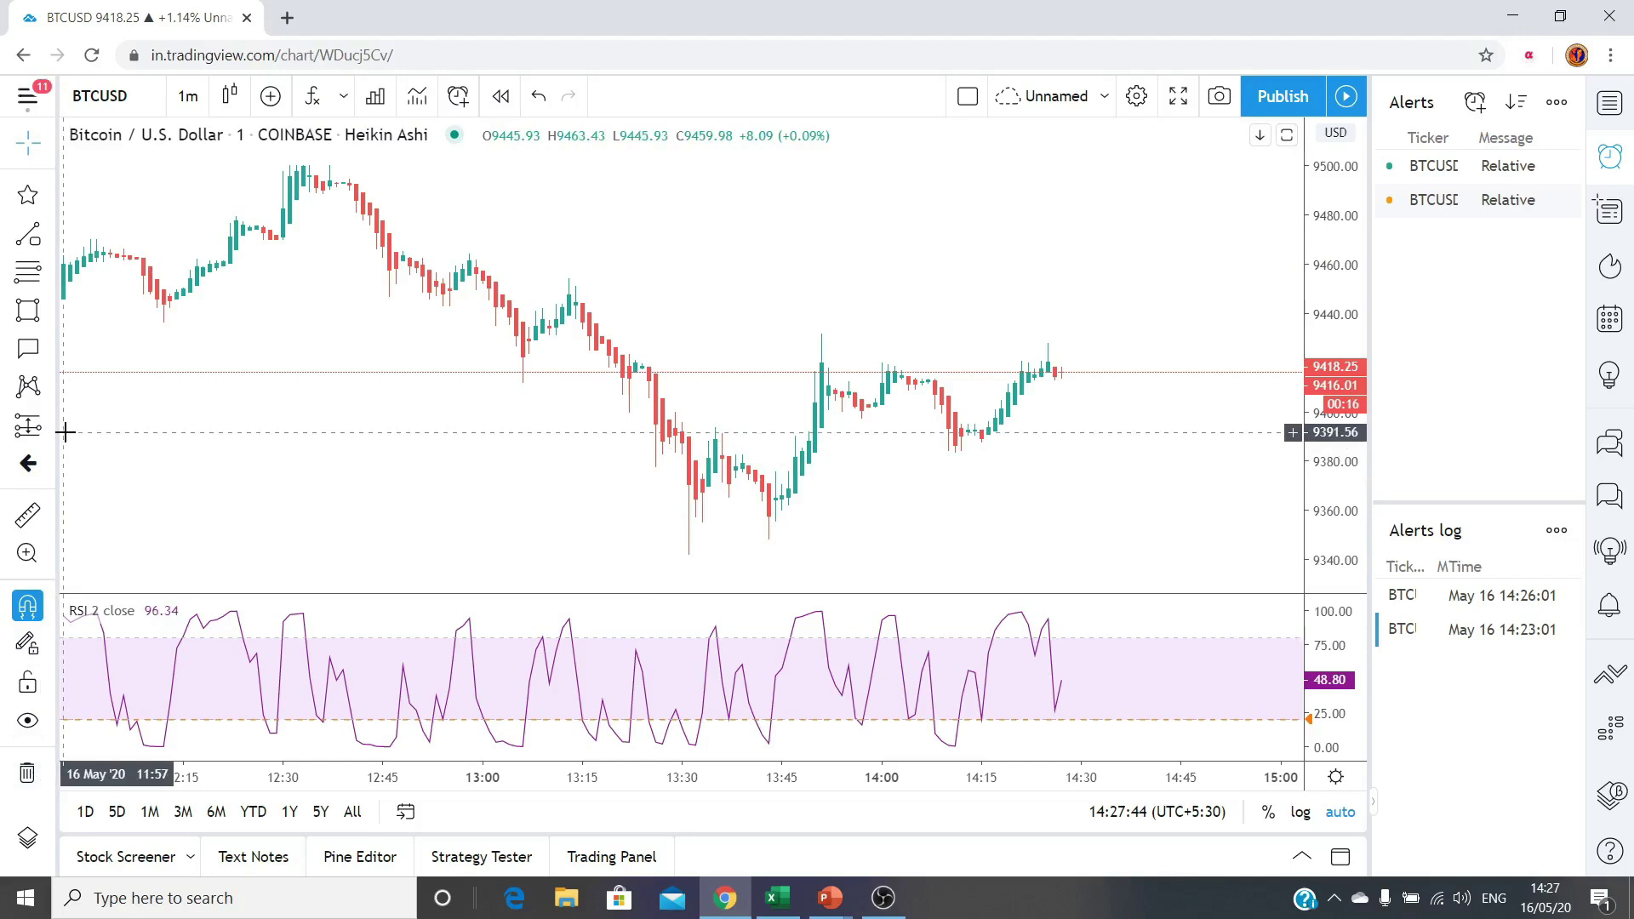
Step: Pick the Head and Shoulders pattern tool, then bring up the Prediction and Measurement tools list
click(49, 390)
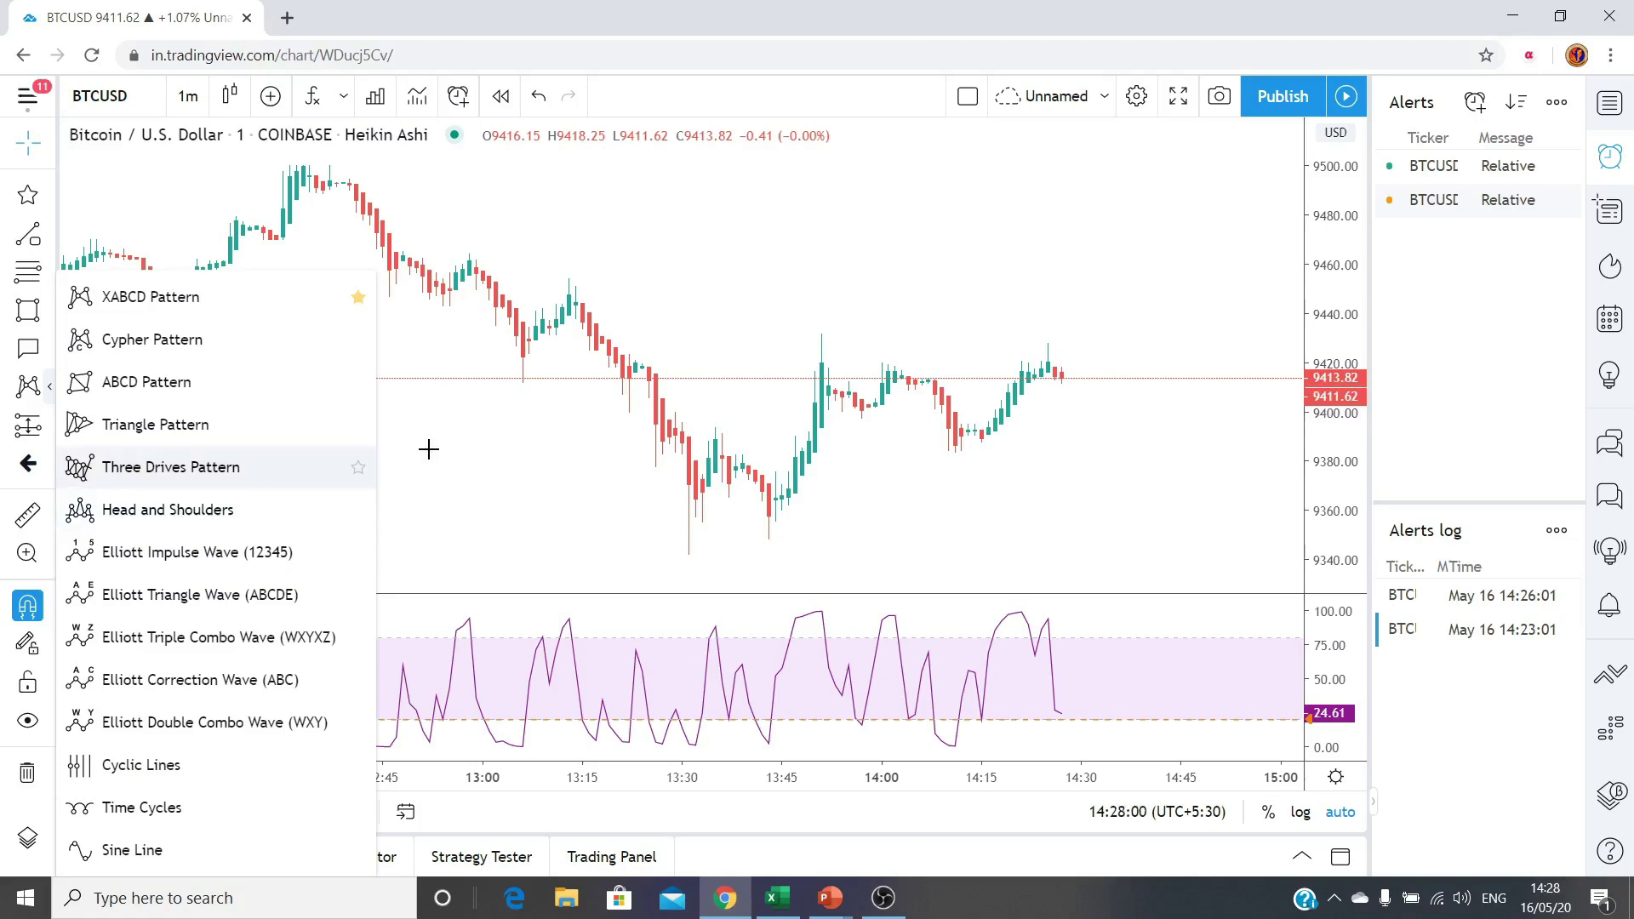
click(171, 509)
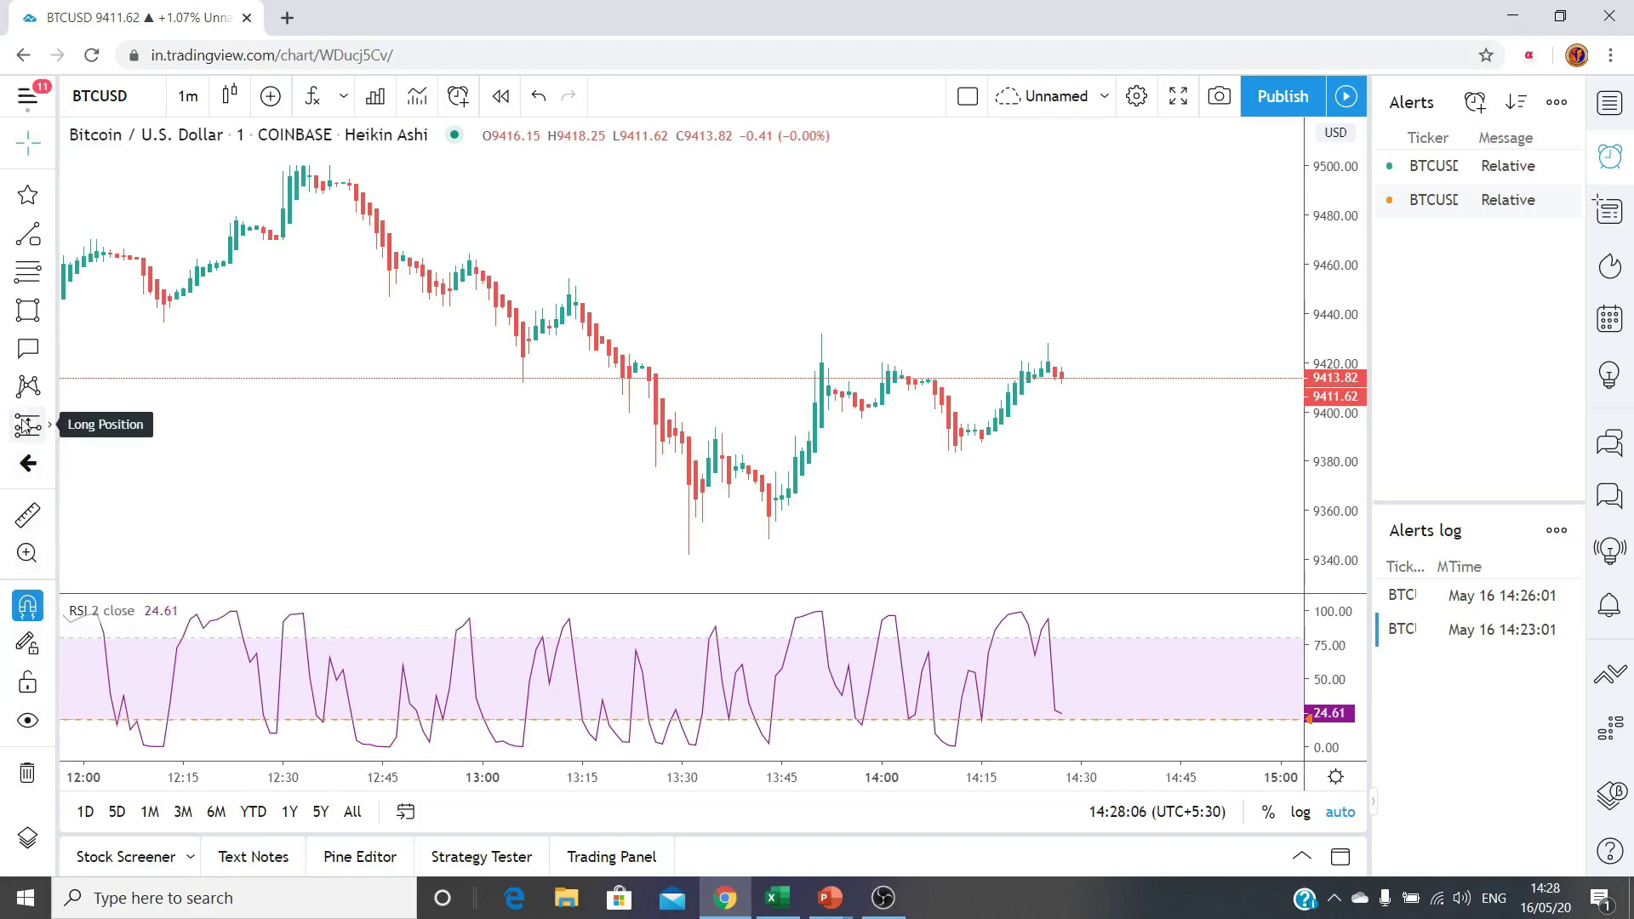
click(49, 428)
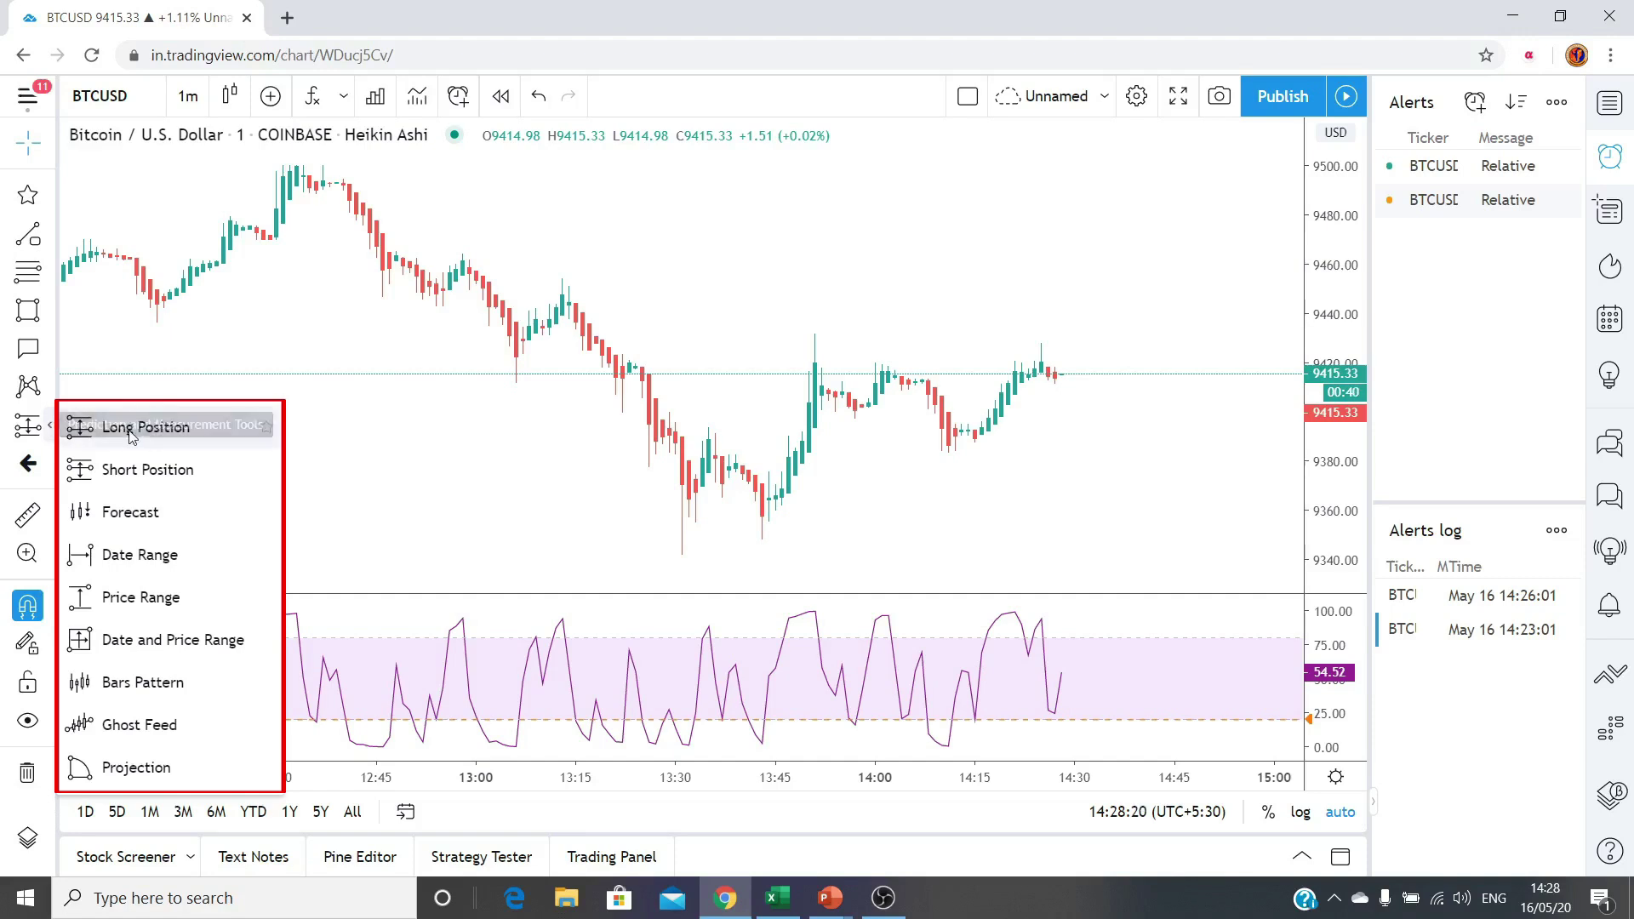
Step: Place a Long Position on BTCUSD with its entry near 9389
click(146, 428)
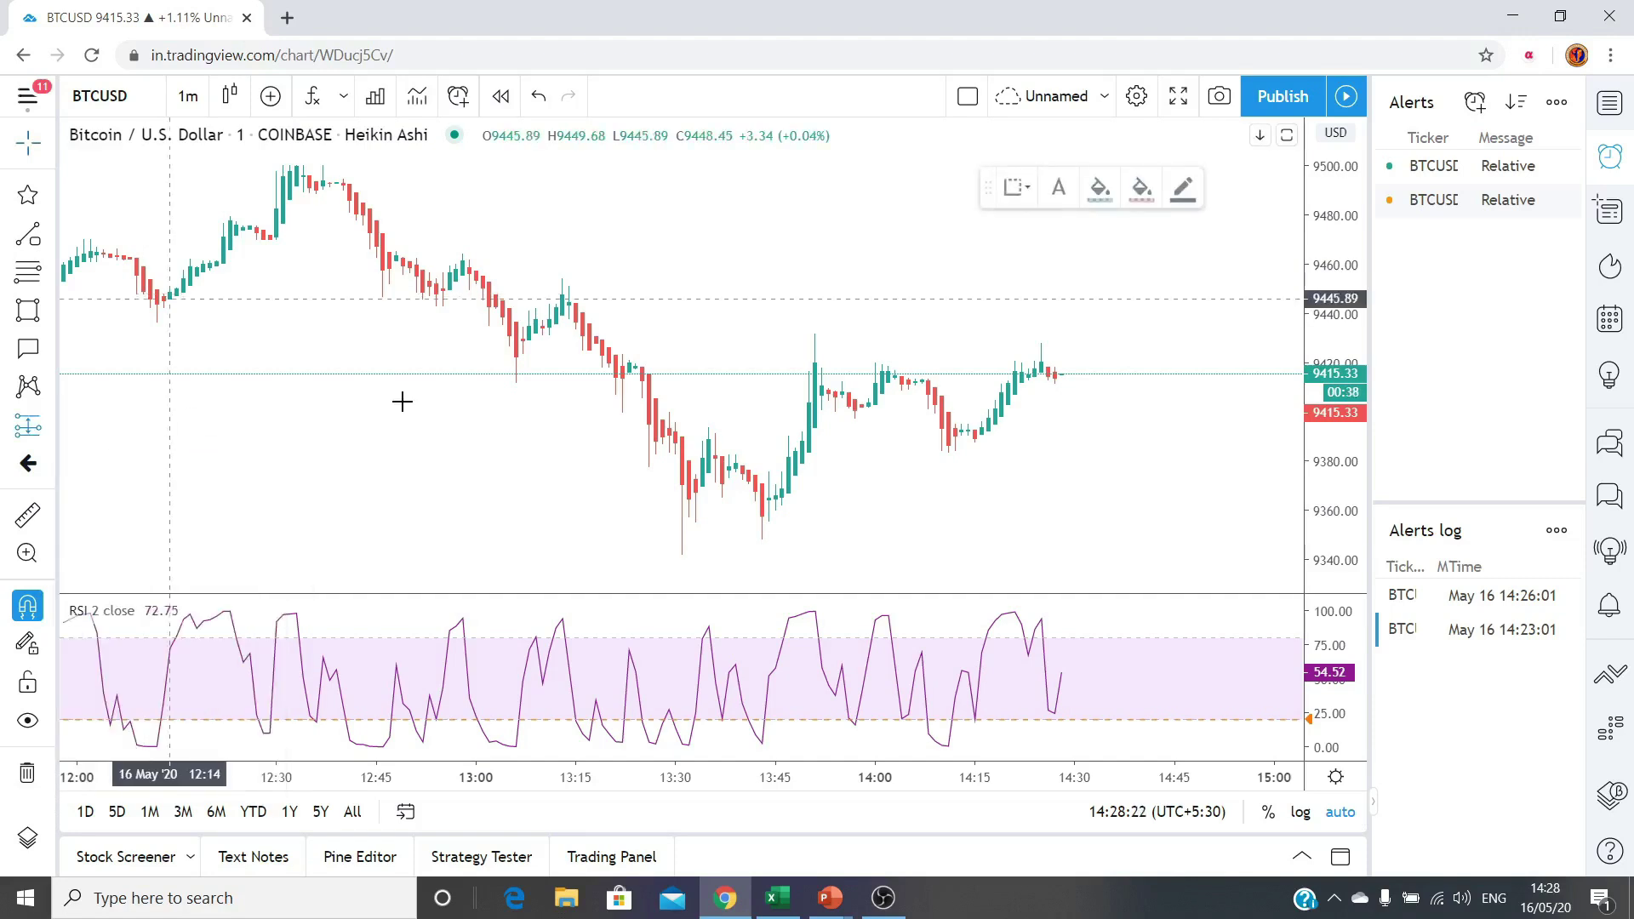
click(685, 436)
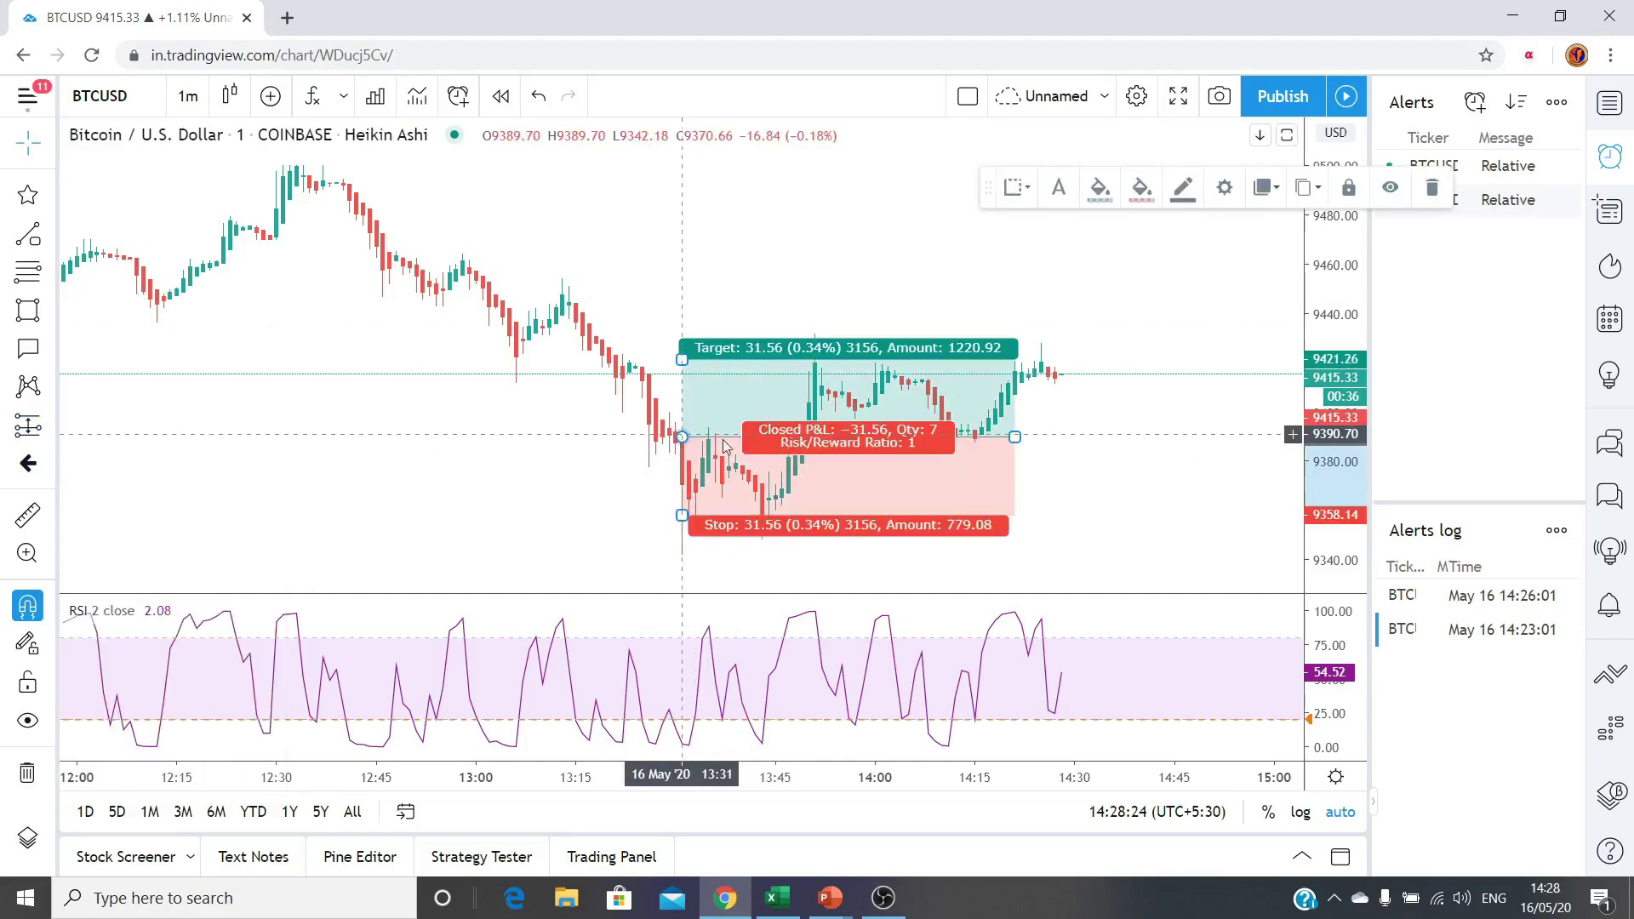
click(865, 571)
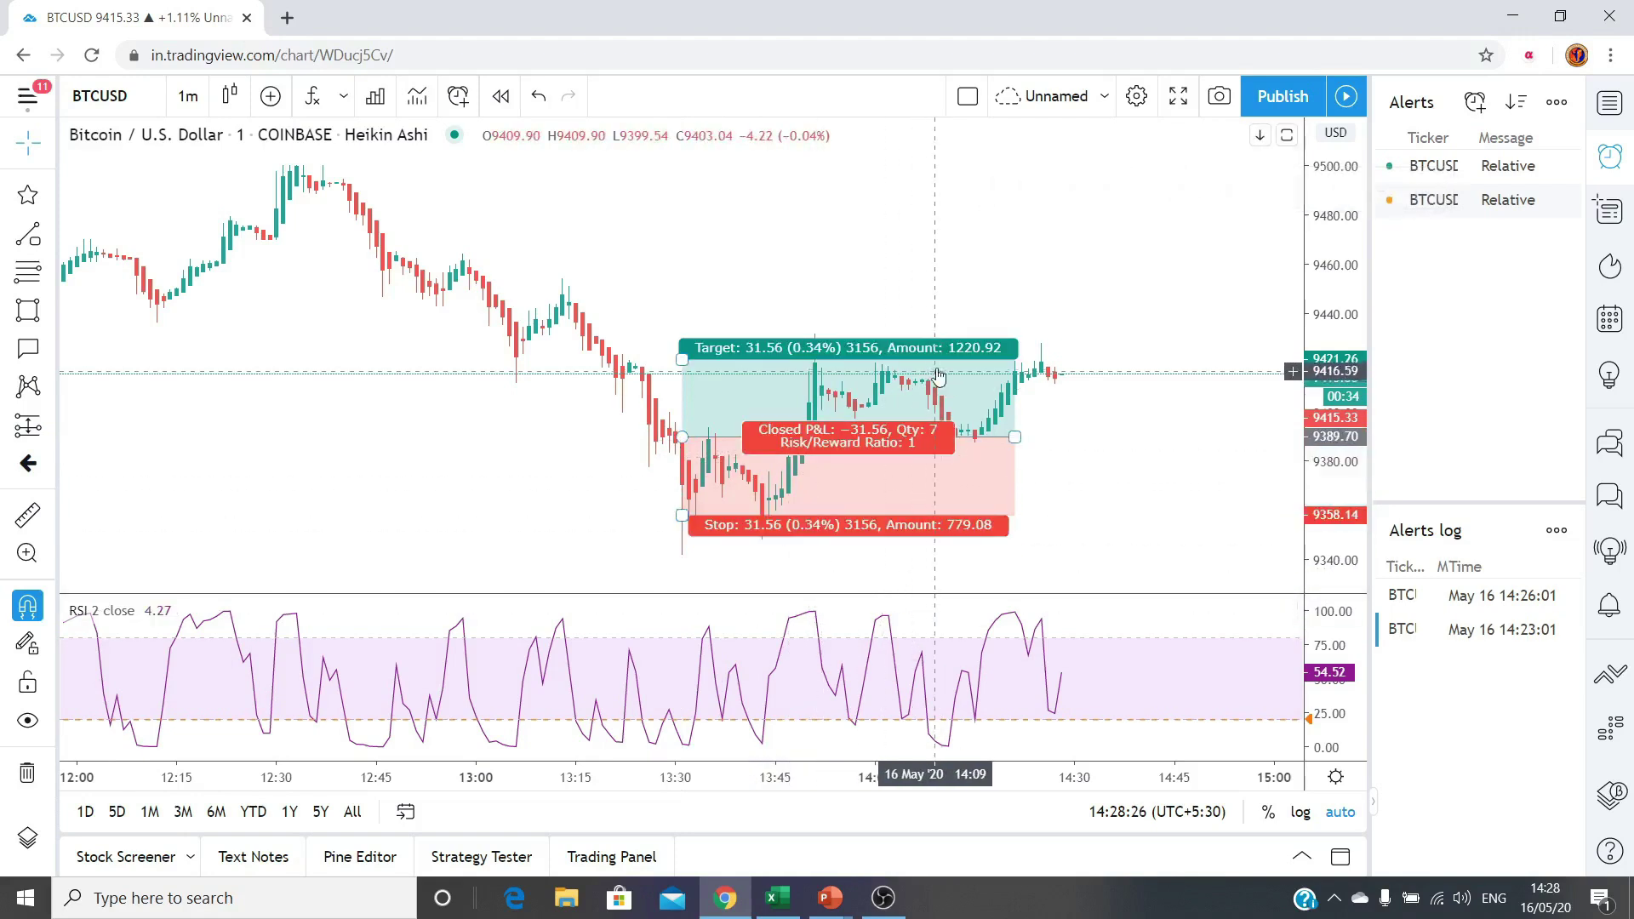
Step: Adjust the long position's profit target to about 1.54 reward-to-risk
drag(698, 368, 909, 208)
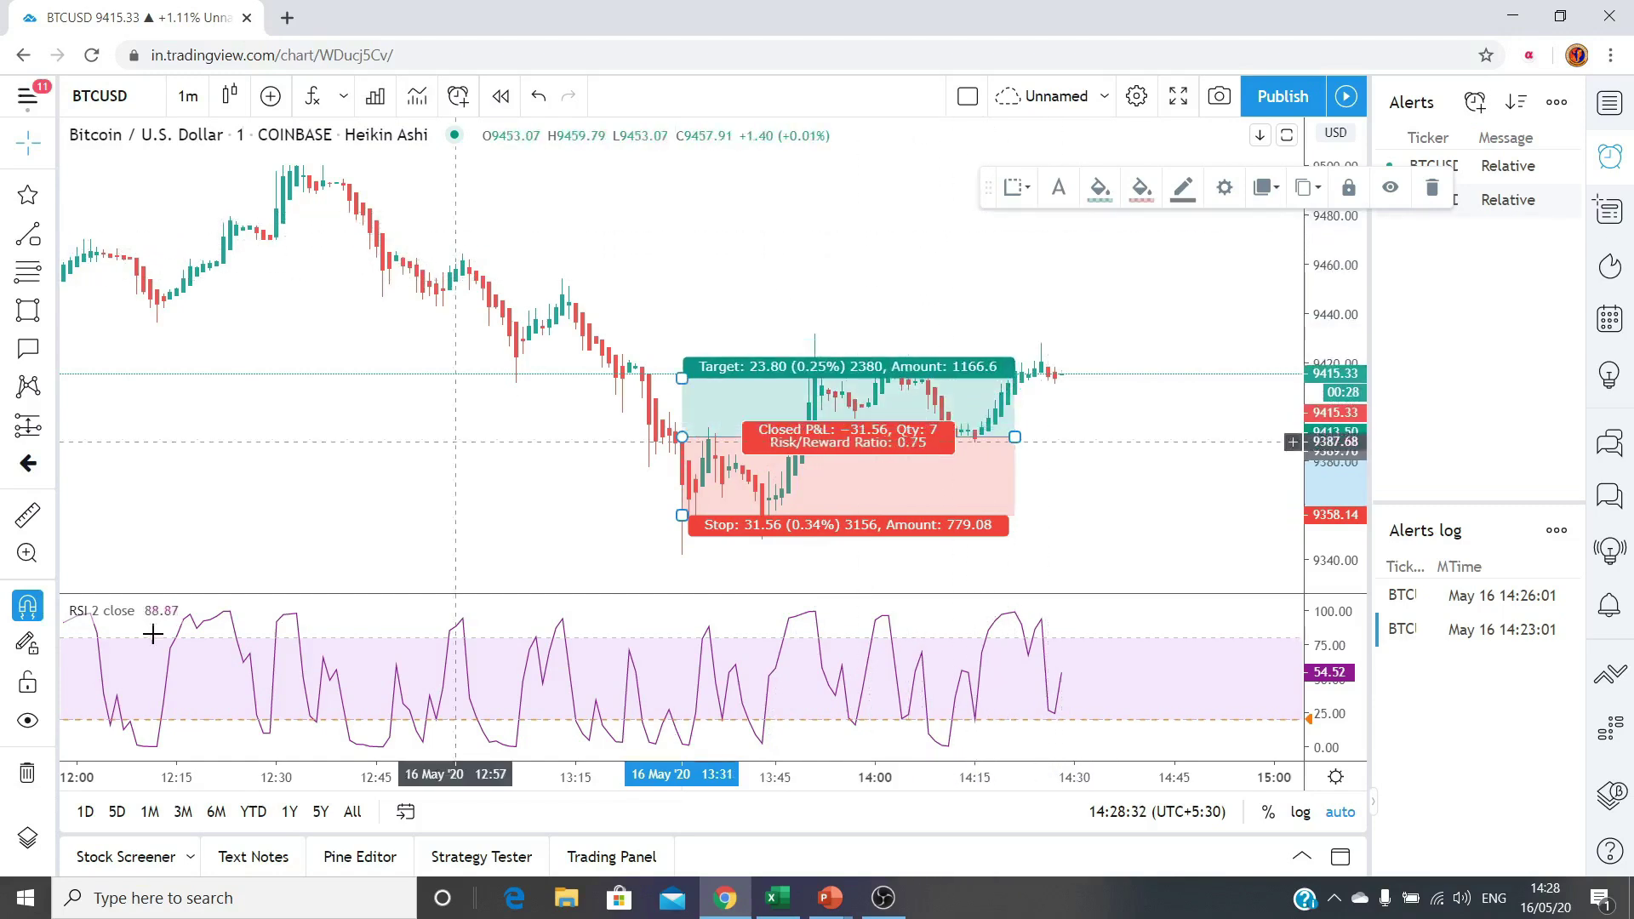
drag(682, 378, 695, 283)
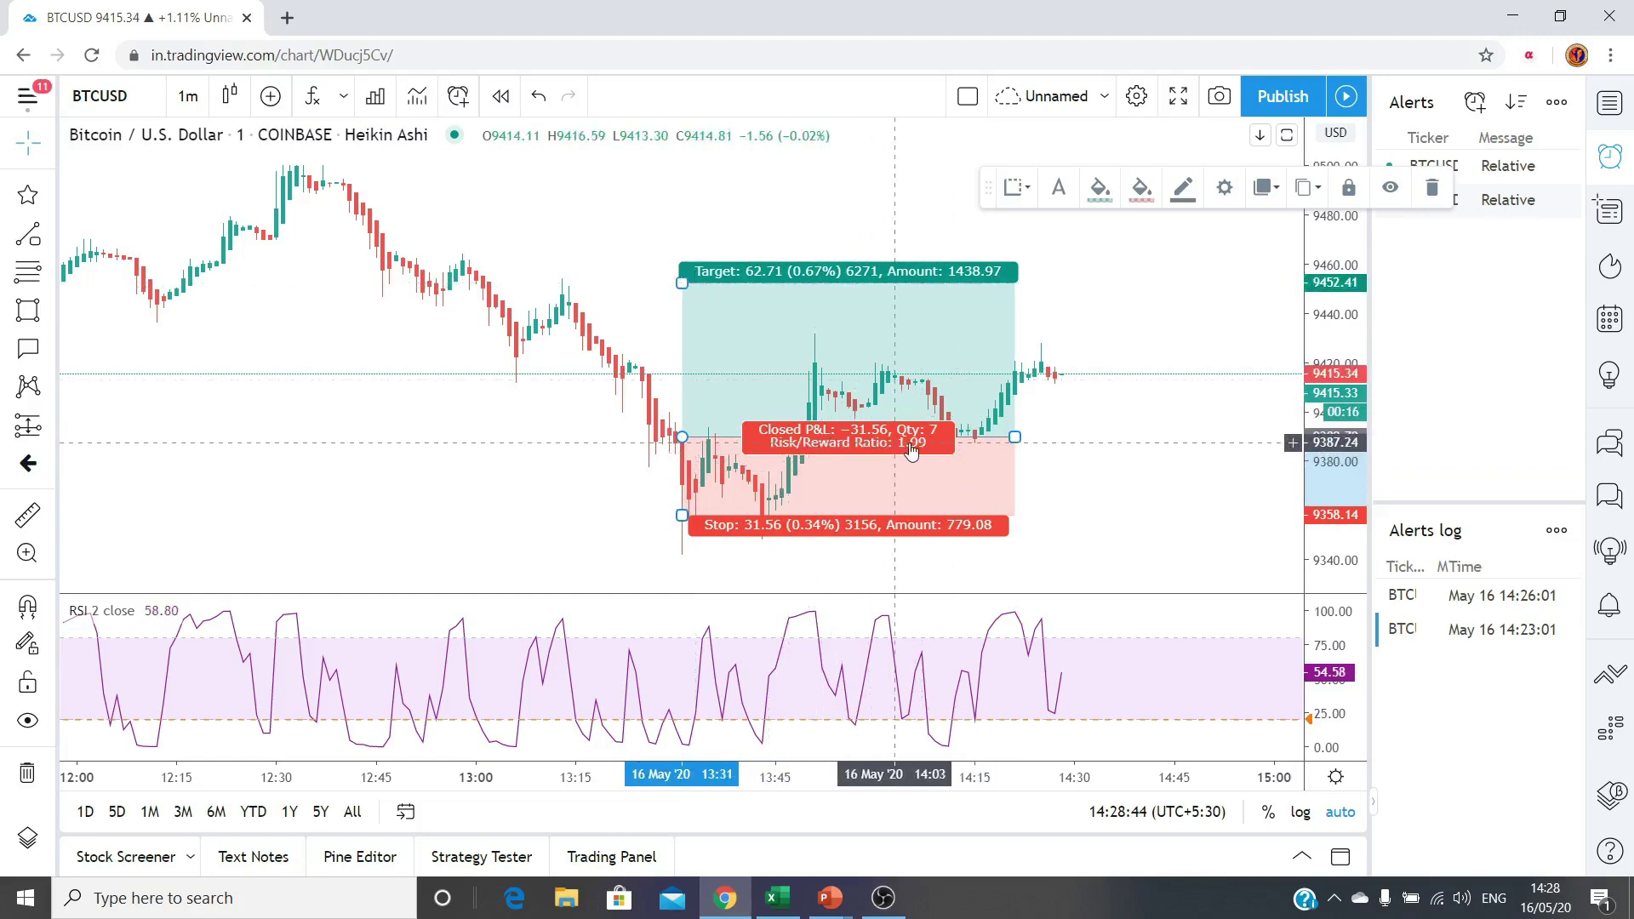
mouse_move(682, 282)
mouse_down()
mouse_move(681, 333)
mouse_move(675, 281)
mouse_up()
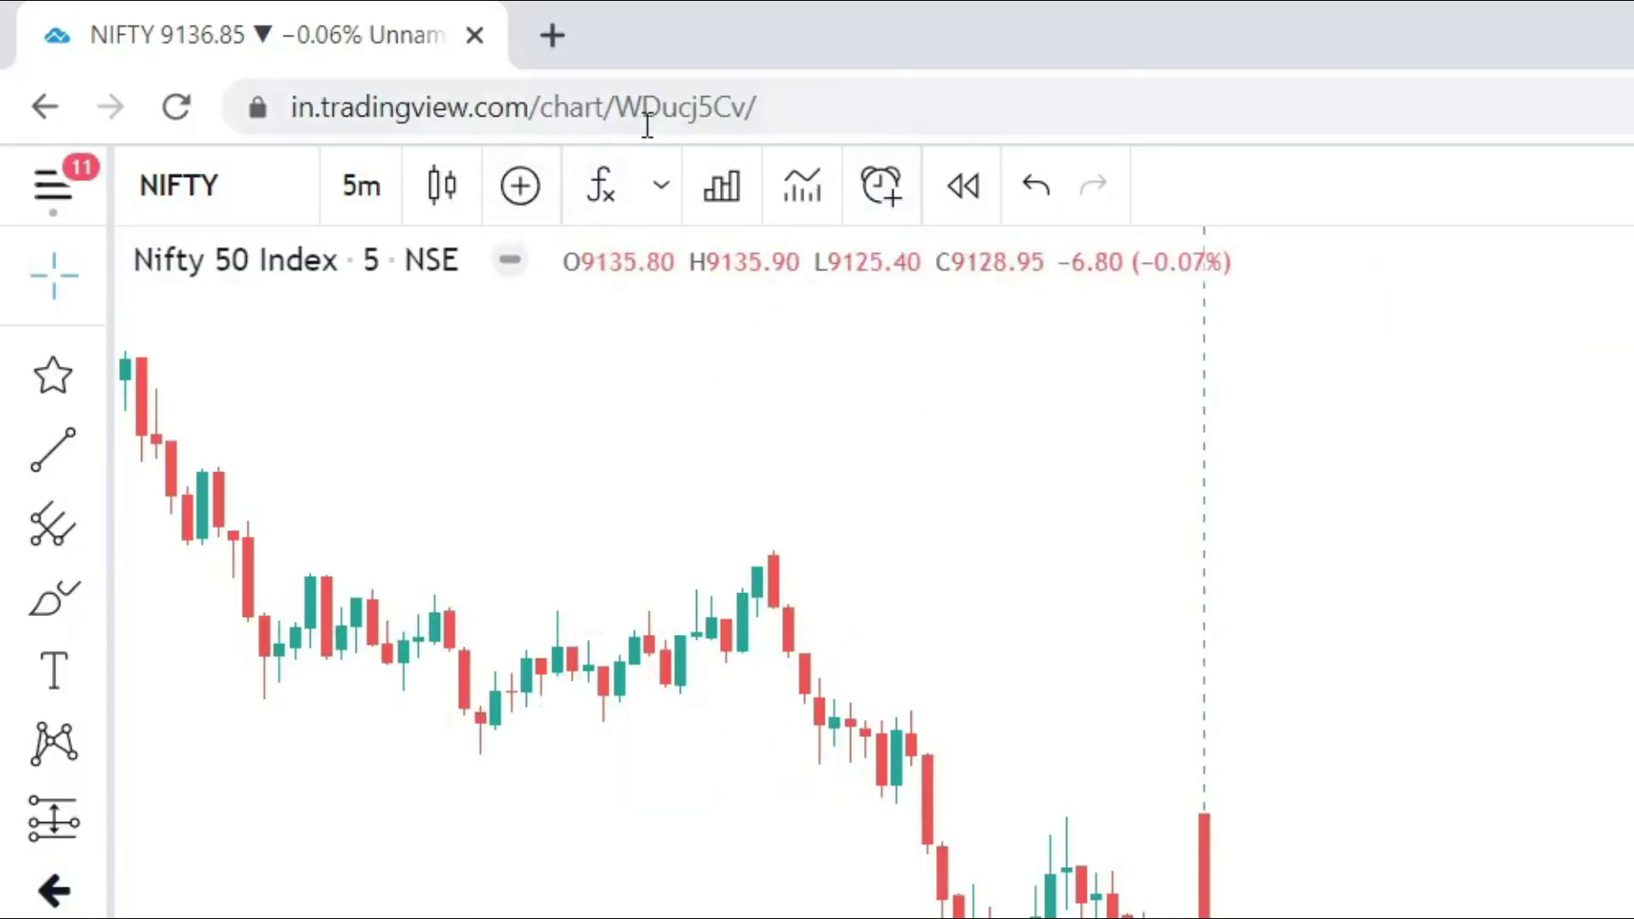
Step: Start Bar Replay from the 14 May 10:25 bar, slow the replay speed, and switch to the overview slide
click(969, 190)
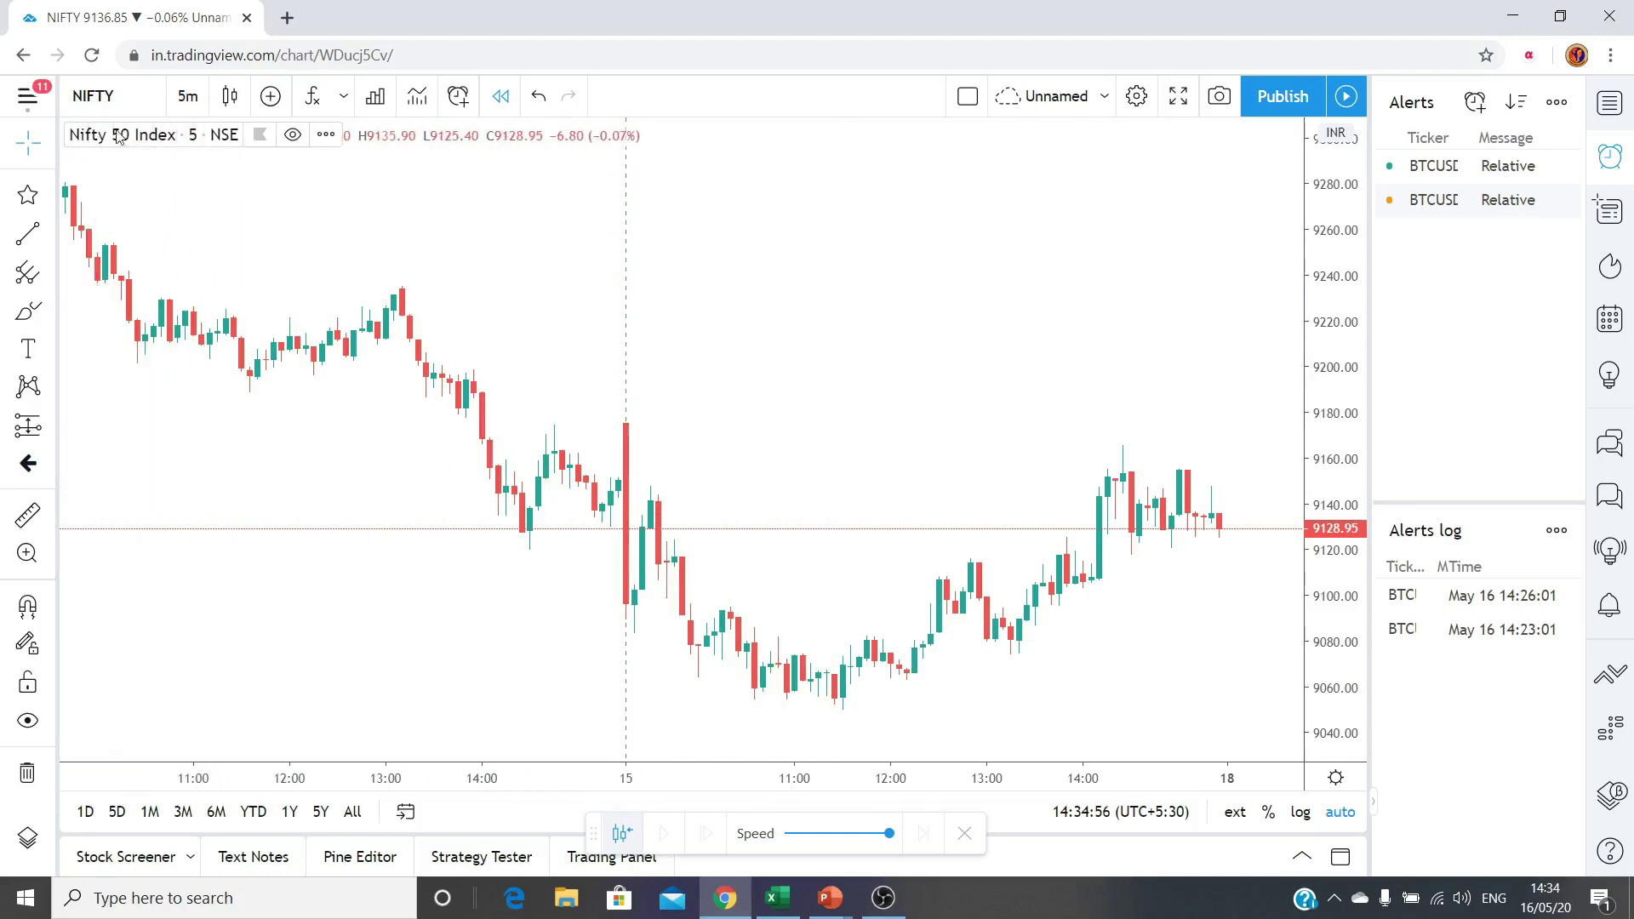
click(142, 393)
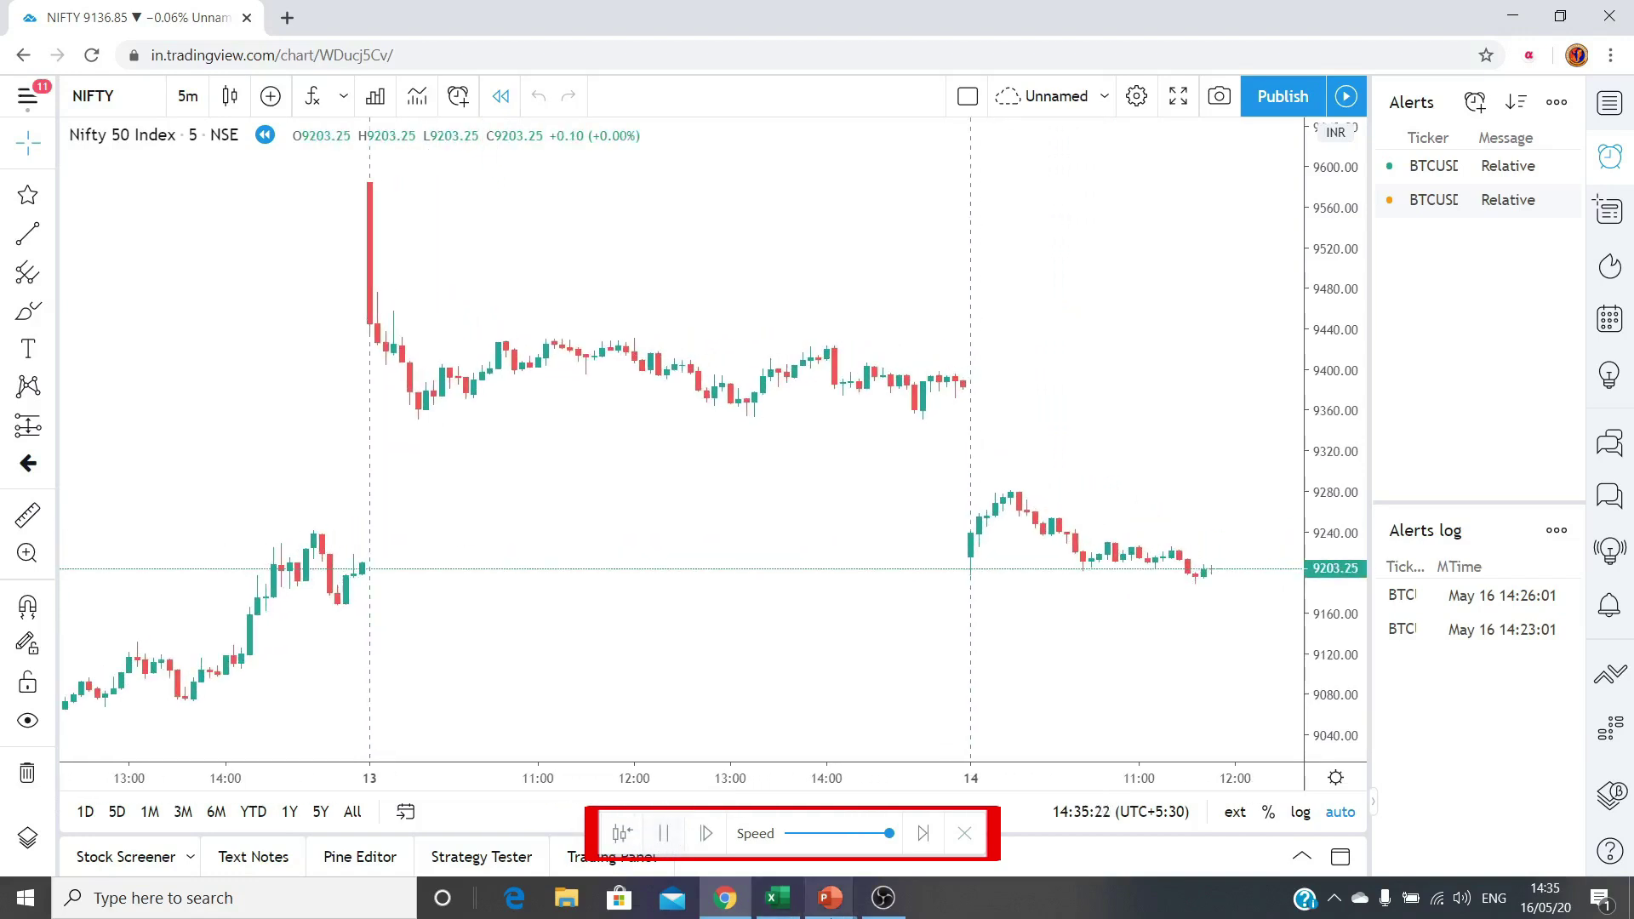
mouse_move(829, 898)
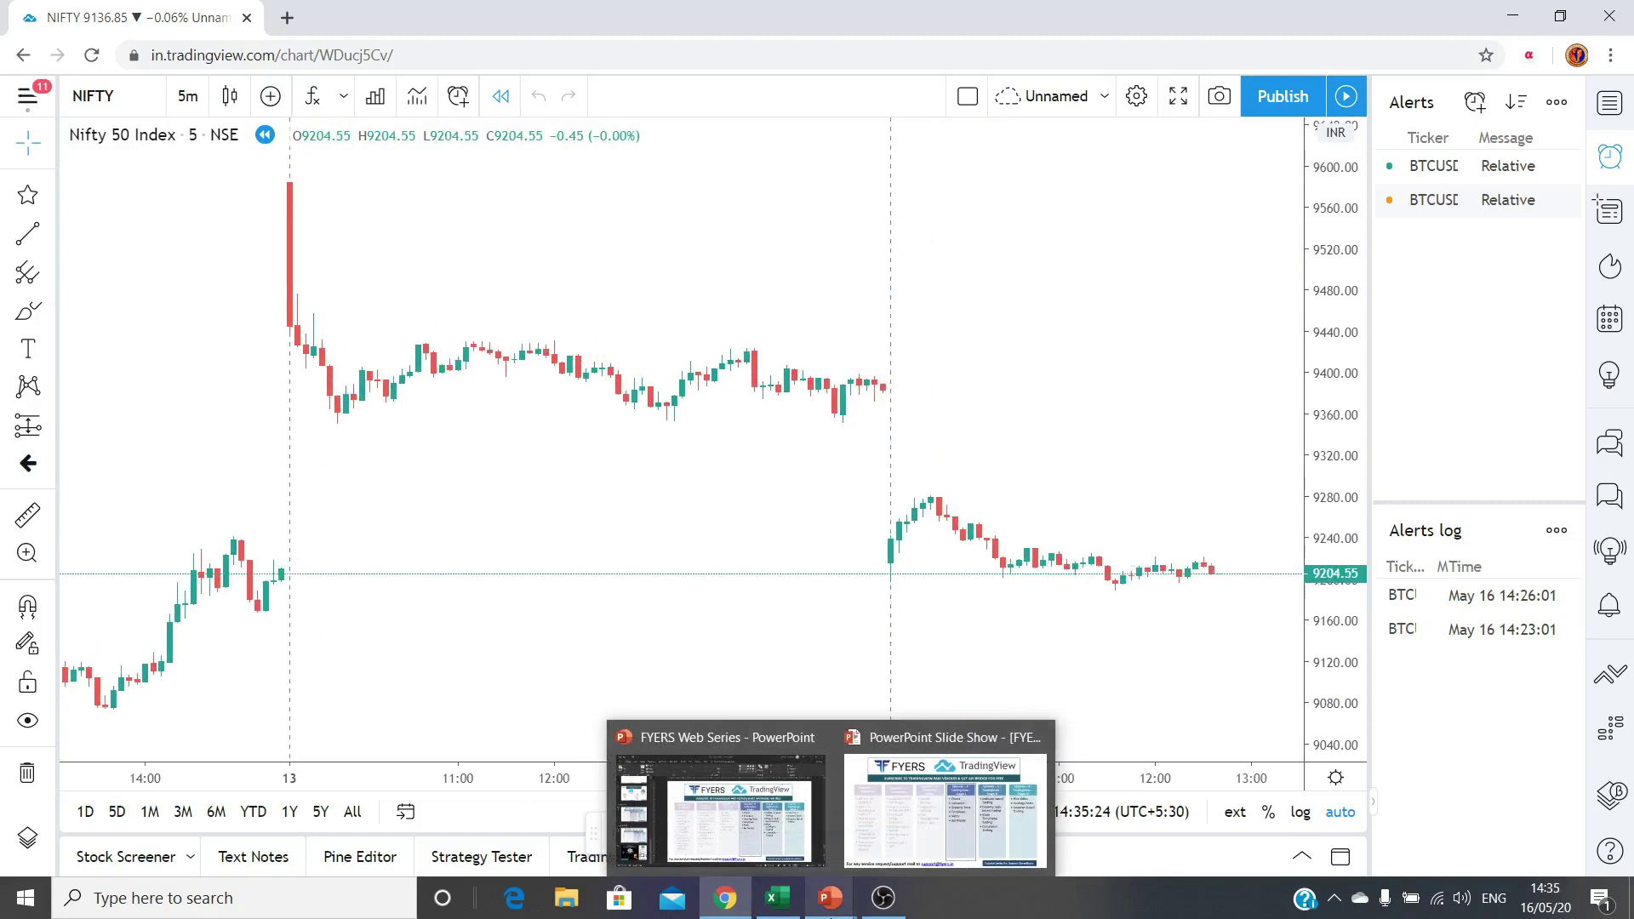
drag(889, 834, 849, 837)
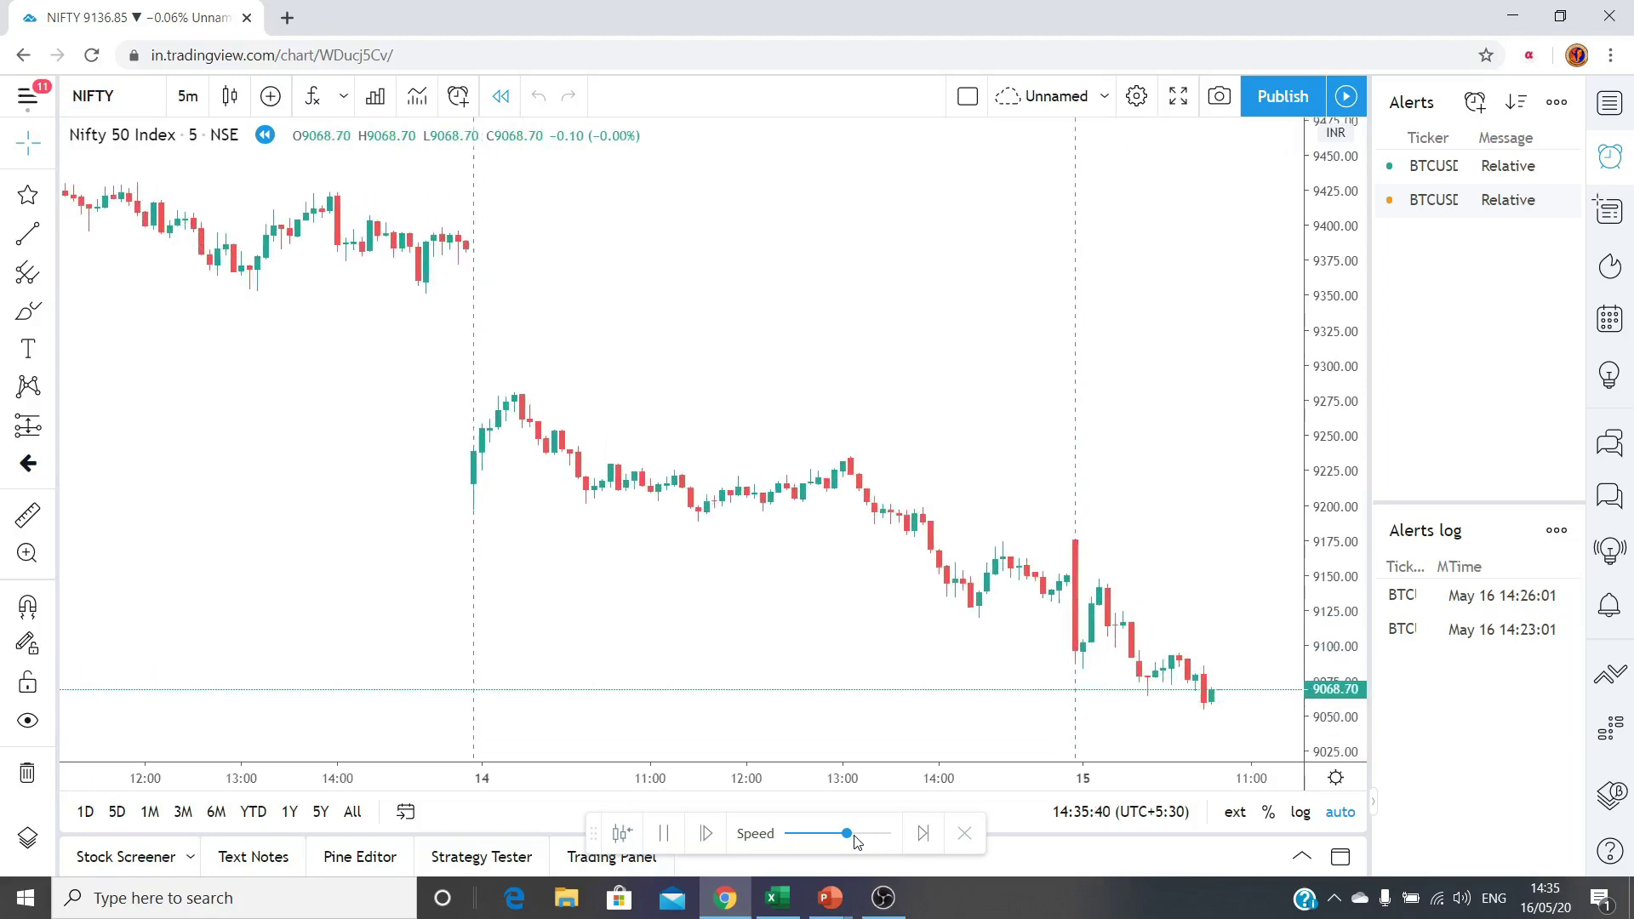
click(830, 899)
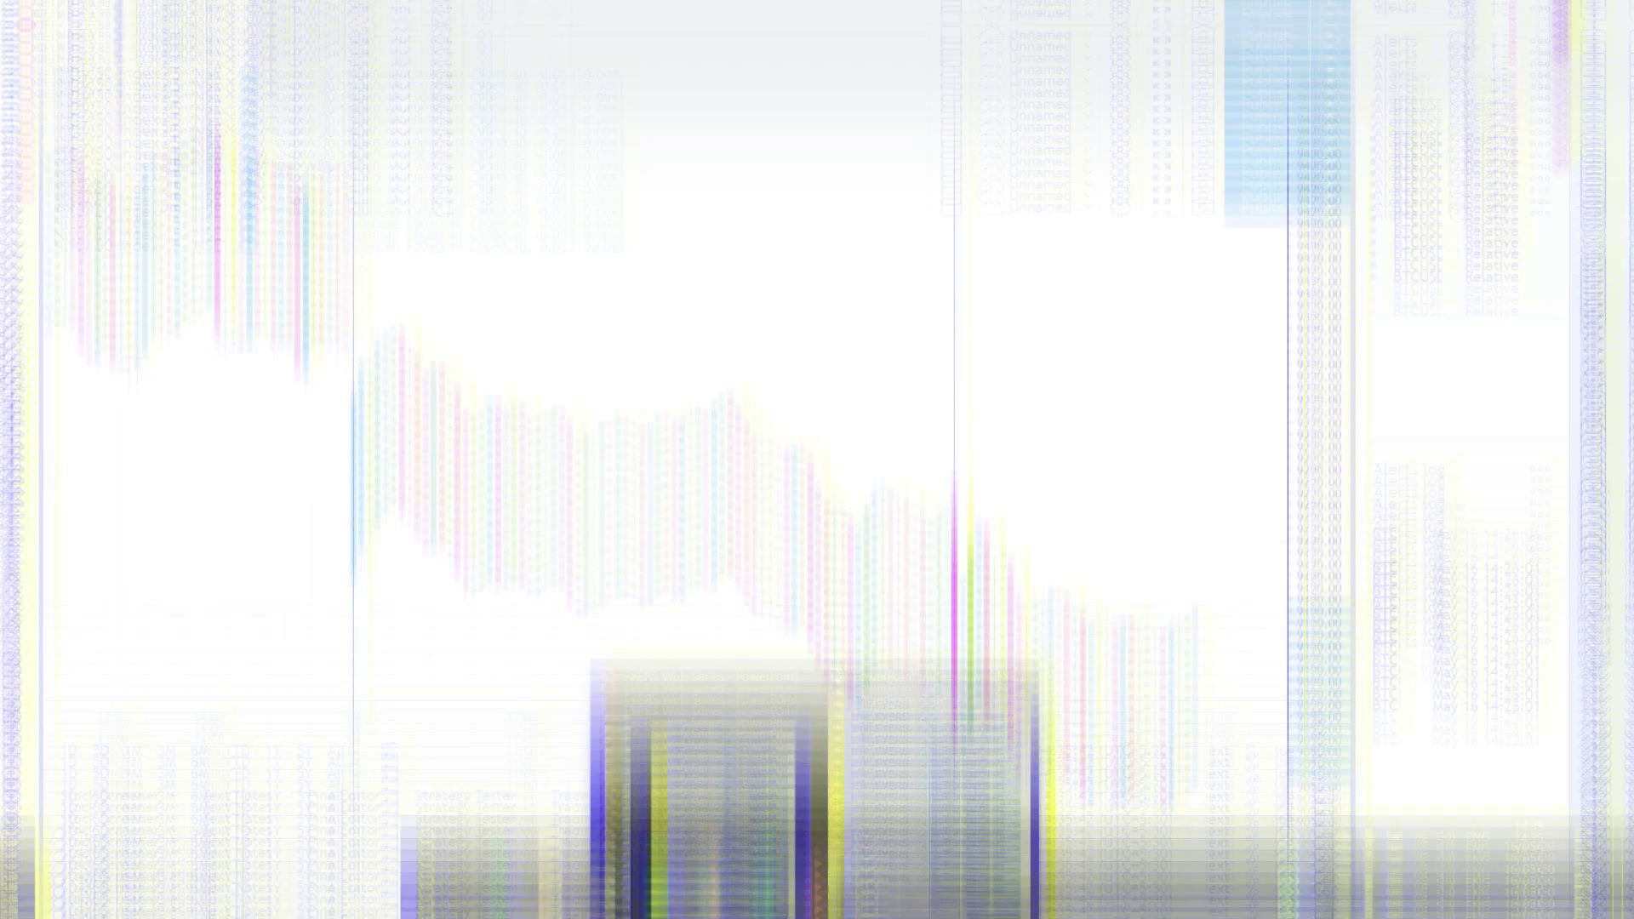